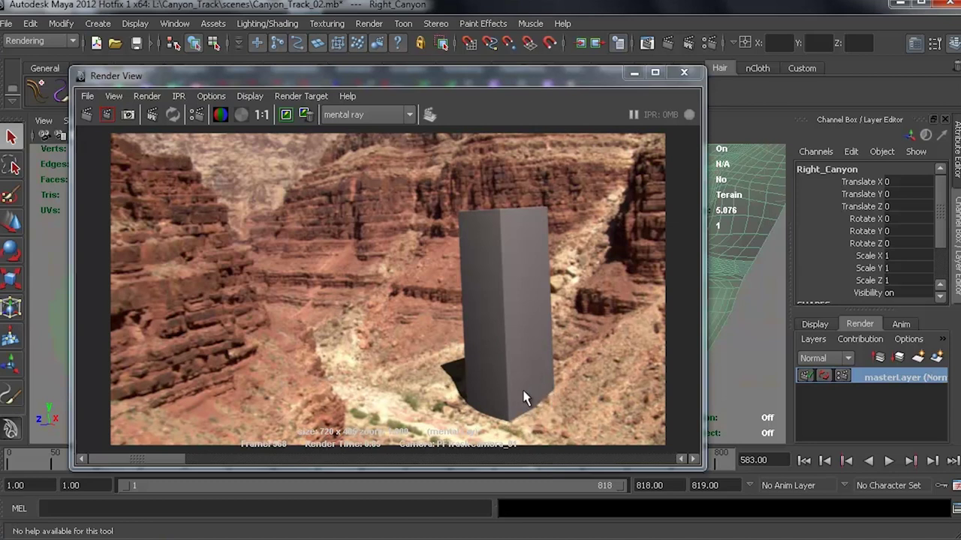
Step: Minimize the render window, switch the viewport to the perspective camera, and frame the canyon terrain with the box
click(632, 72)
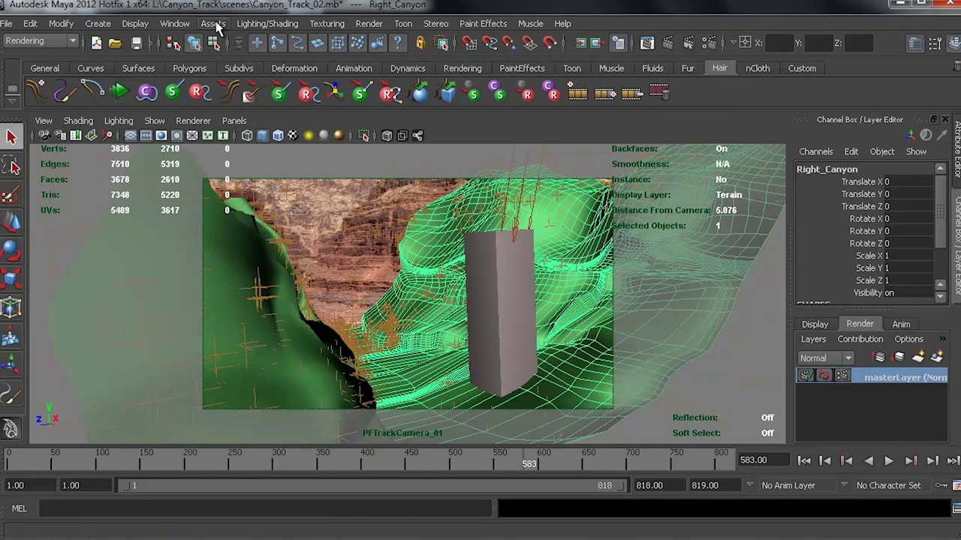
click(234, 121)
mouse_move(257, 135)
click(368, 150)
alt+drag(547, 243, 458, 325)
alt+middle_drag(458, 324, 481, 256)
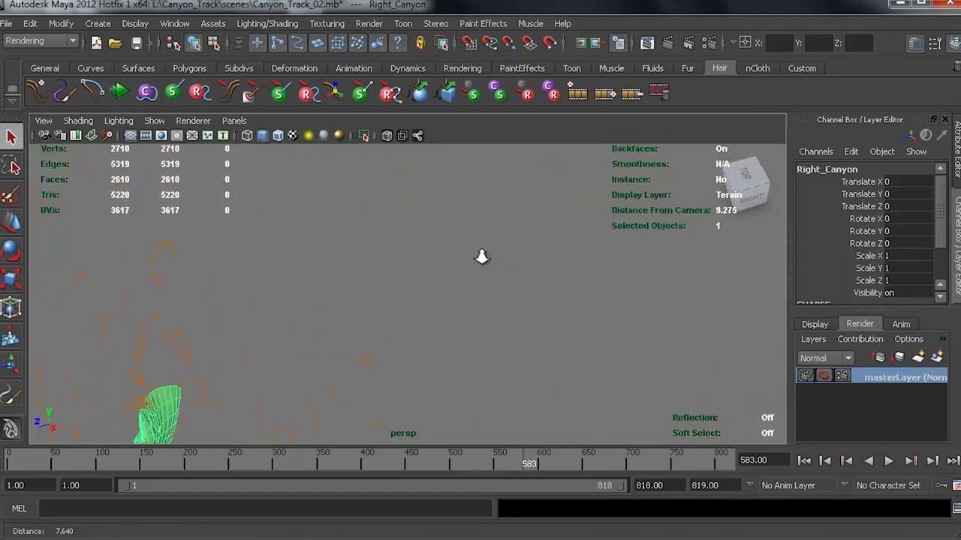
scroll(480, 255, down, 3)
scroll(491, 344, down, 3)
alt+middle_drag(397, 398, 439, 351)
alt+drag(439, 350, 428, 328)
alt+right_drag(450, 330, 617, 338)
alt+middle_drag(421, 398, 431, 296)
alt+drag(480, 306, 323, 321)
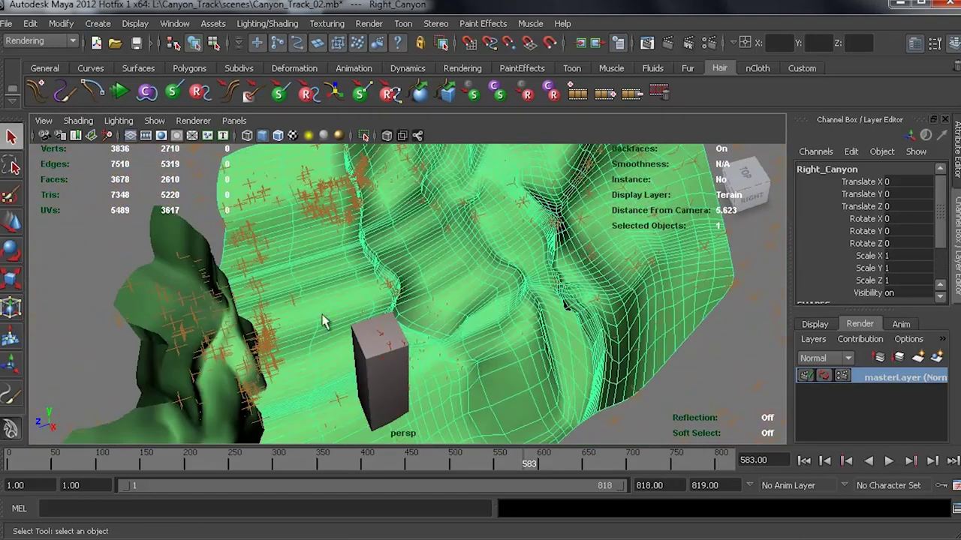
Step: Examine the canyon ground around the base of the box from close up and from above
mouse_move(531, 300)
alt+mouse_down()
mouse_move(459, 236)
mouse_move(523, 297)
alt+mouse_up()
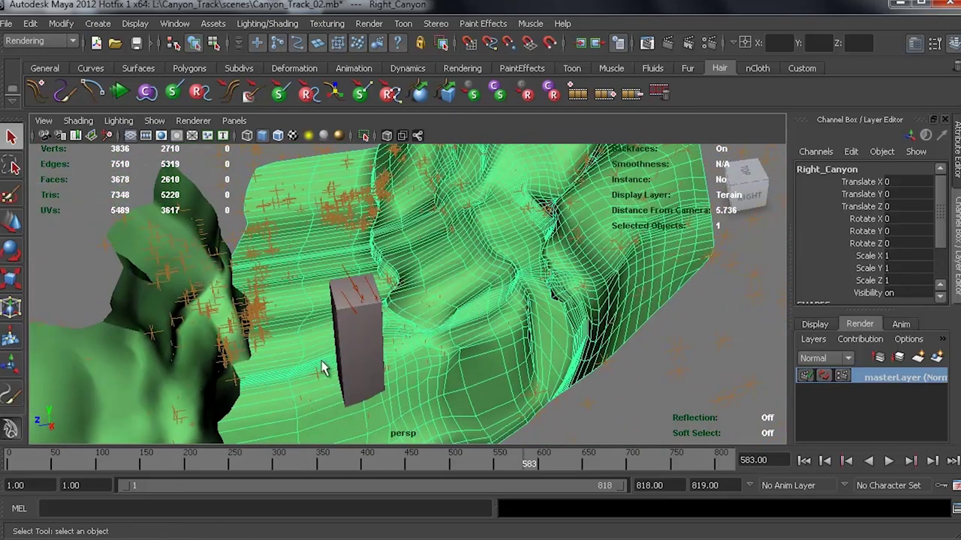
alt+drag(412, 376, 451, 379)
alt+middle_drag(451, 379, 422, 303)
alt+right_drag(413, 324, 457, 297)
alt+middle_drag(457, 297, 448, 286)
alt+right_drag(390, 322, 412, 343)
alt+middle_drag(413, 343, 397, 305)
alt+right_drag(397, 305, 269, 314)
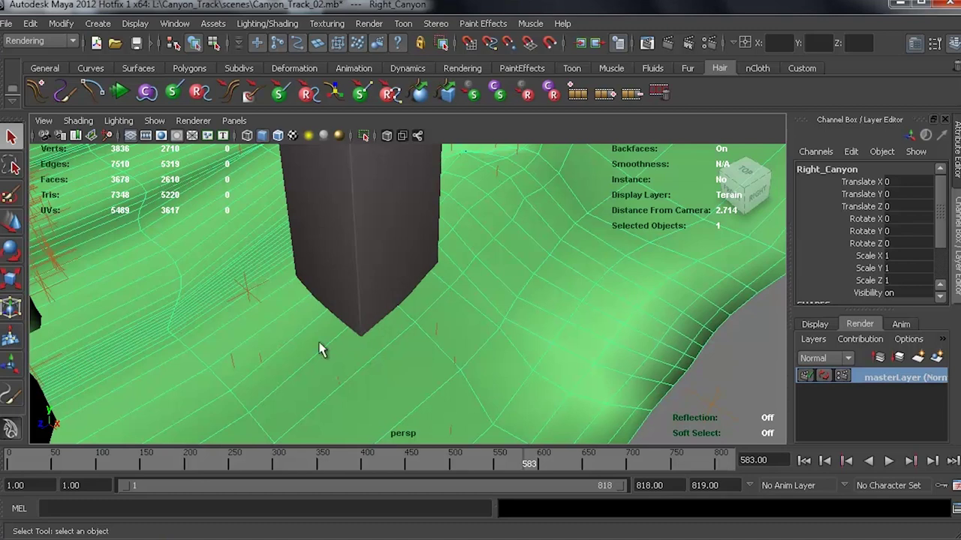
alt+right_drag(544, 324, 329, 336)
alt+middle_drag(403, 293, 391, 355)
alt+drag(419, 346, 538, 253)
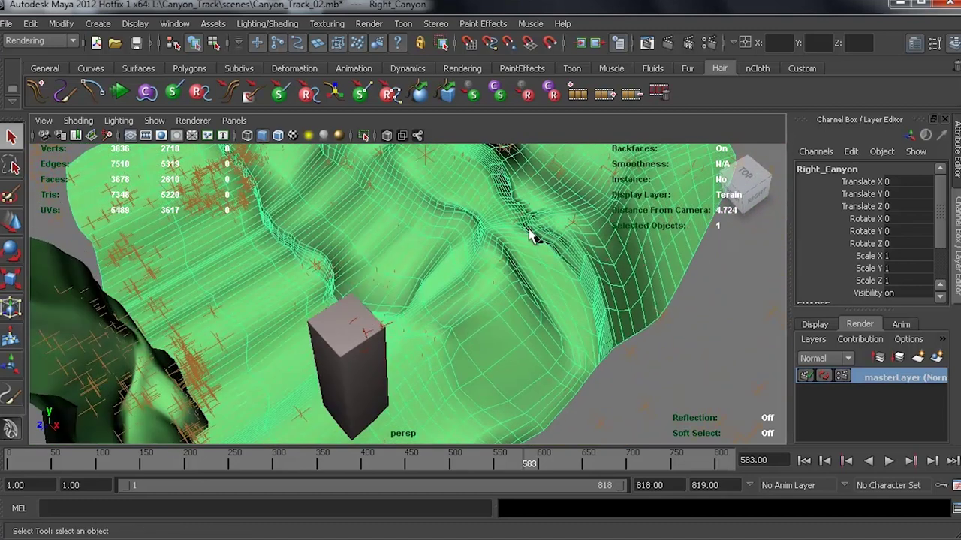
Step: With the Rendering menu set active, make the selected Right_Canyon mesh paintable for Paint Effects
click(41, 41)
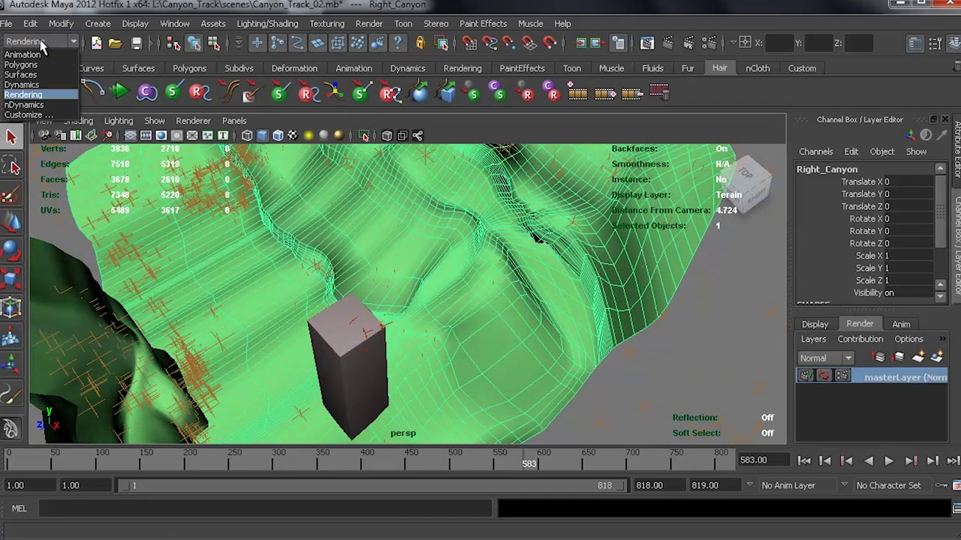
alt+drag(401, 369, 285, 402)
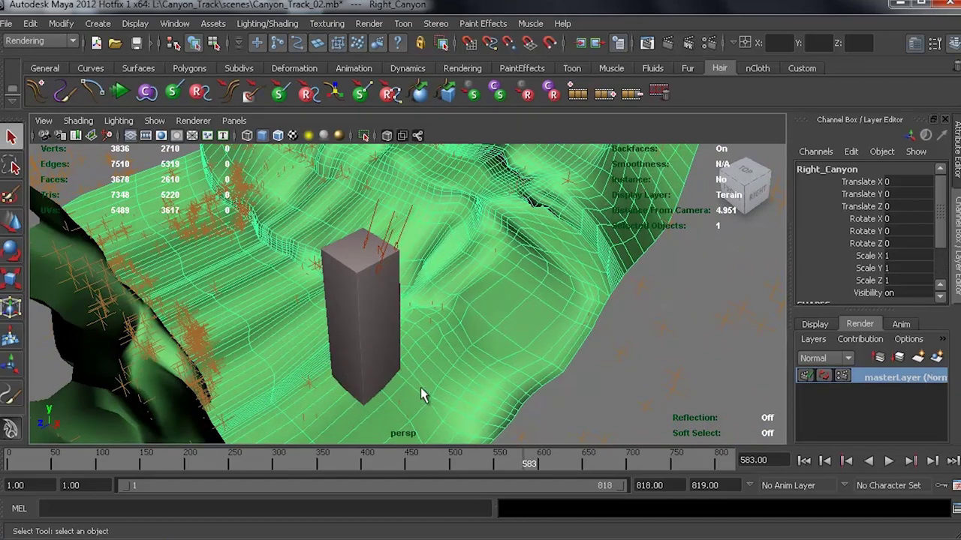
click(42, 41)
click(42, 41)
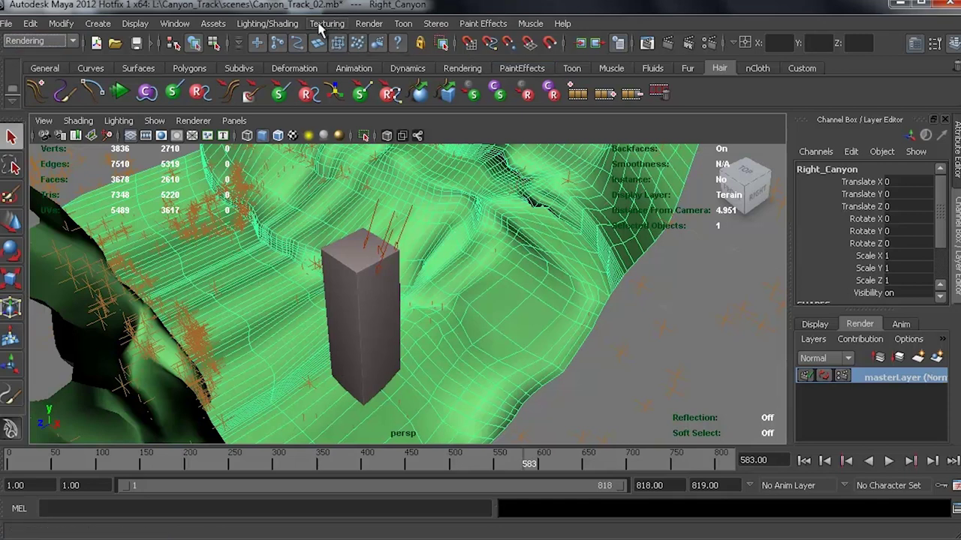
click(483, 24)
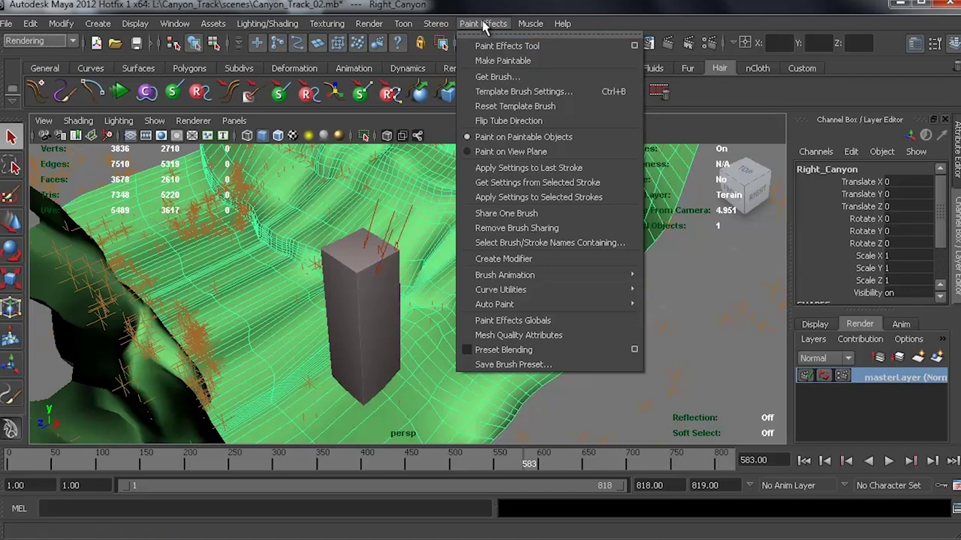
click(503, 63)
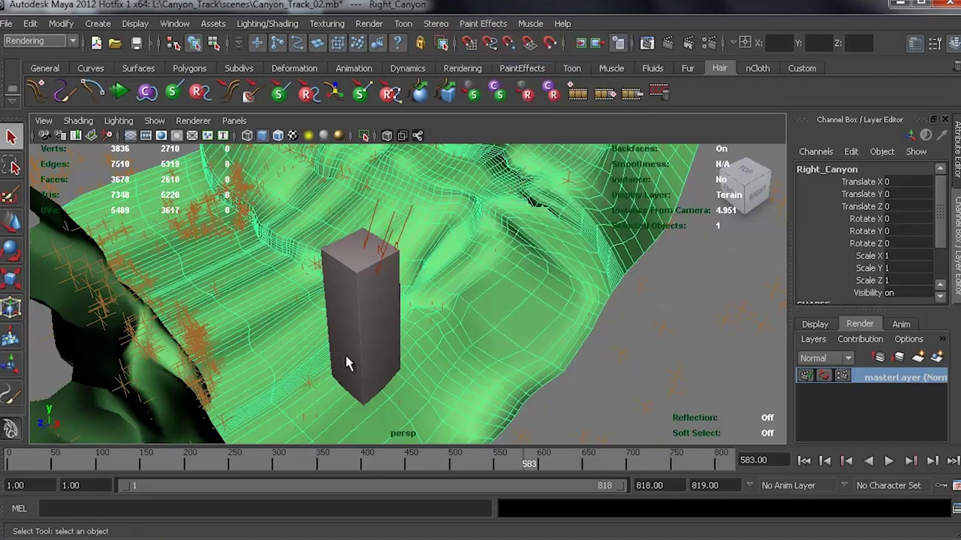
alt+drag(349, 345, 354, 368)
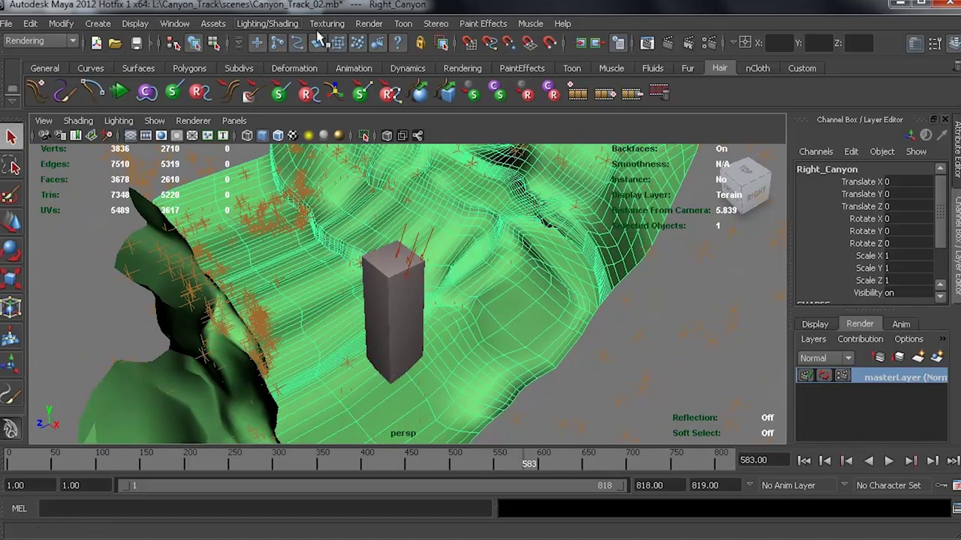
Step: Paint a test stroke with the Paint Effects Tool across the floor of the Right_Canyon mesh and inspect it from several angles
click(483, 23)
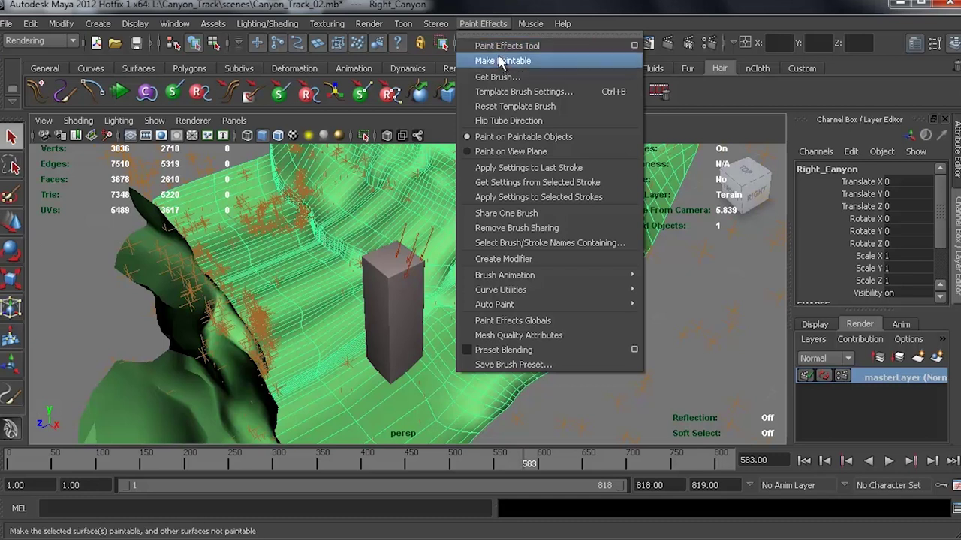
click(503, 48)
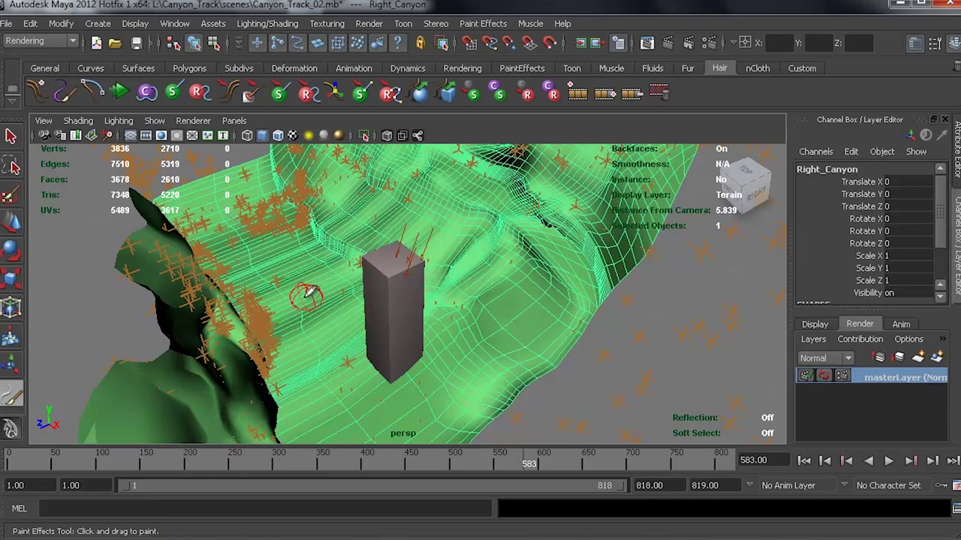
mouse_move(307, 297)
mouse_down()
mouse_move(329, 349)
mouse_move(317, 389)
mouse_move(353, 419)
mouse_move(426, 392)
mouse_move(500, 322)
mouse_up()
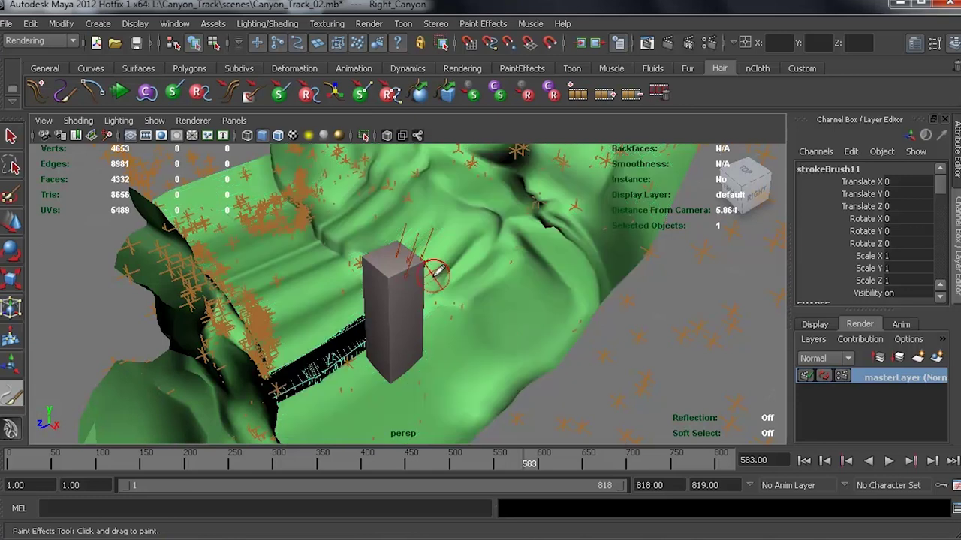
mouse_move(369, 288)
alt+mouse_down()
mouse_move(420, 328)
mouse_move(397, 257)
mouse_move(267, 288)
alt+mouse_up()
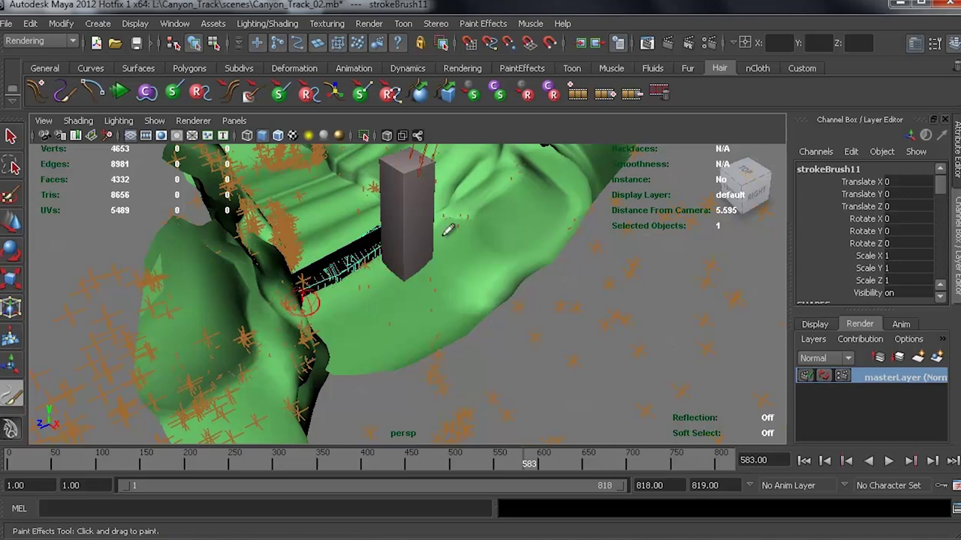
alt+drag(392, 235, 214, 231)
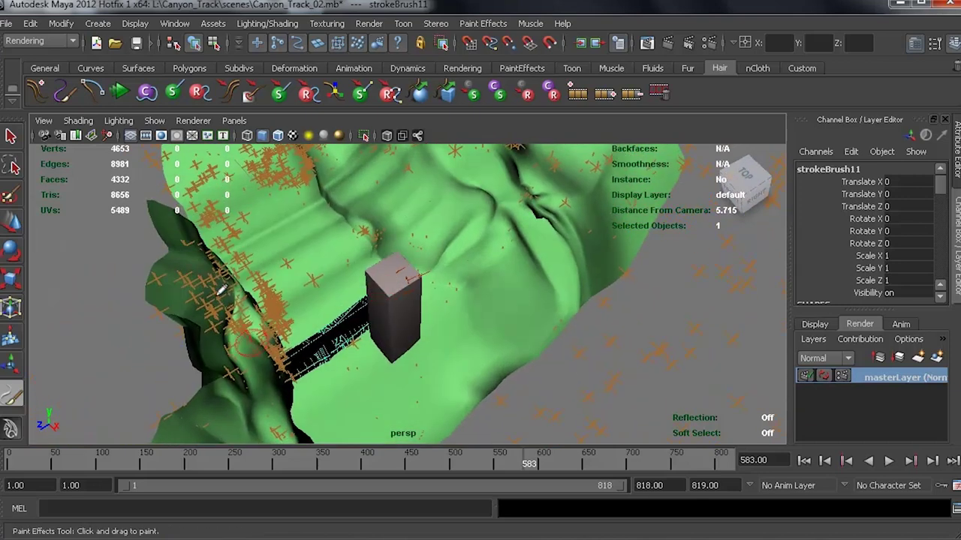
Step: Open the Outliner and delete the test brush stroke from the scene
click(169, 23)
click(193, 132)
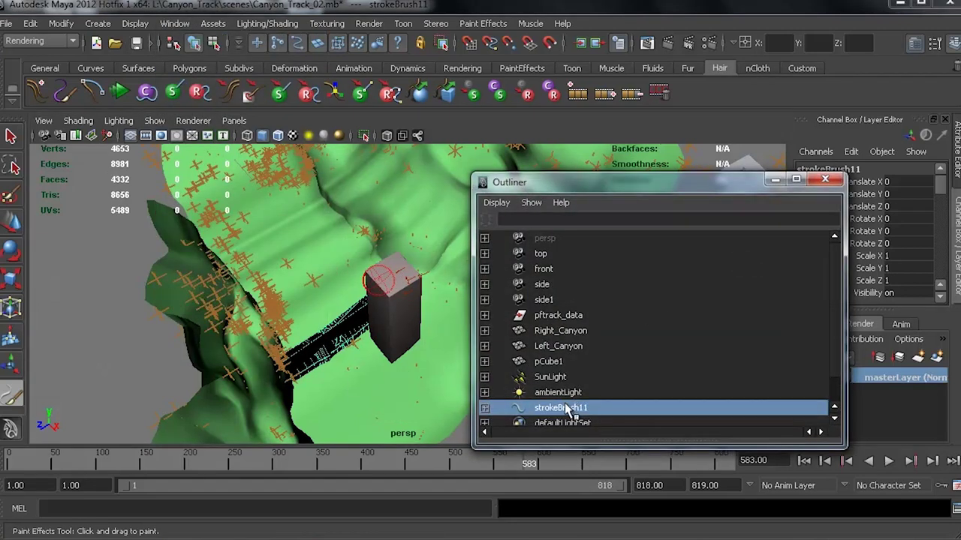
key(Delete)
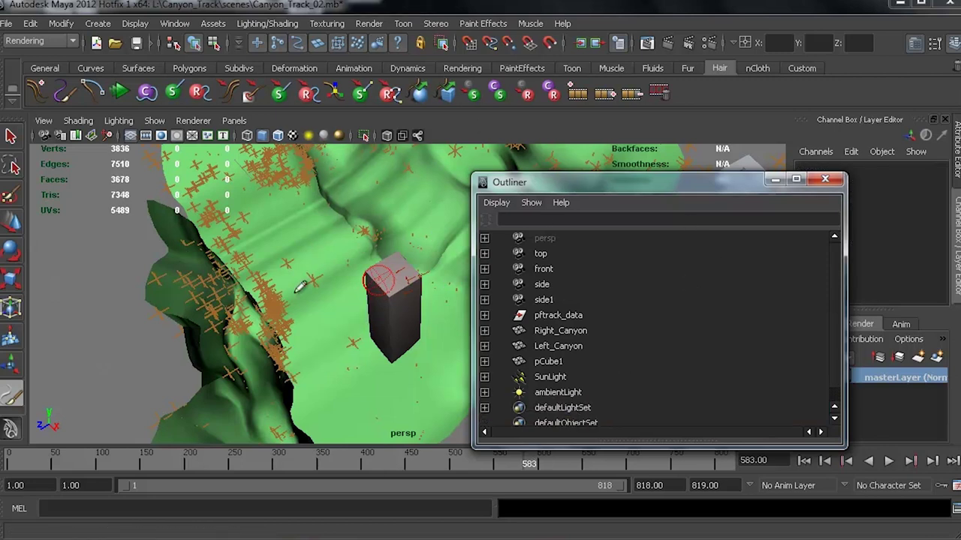
mouse_move(265, 334)
alt+mouse_down()
mouse_move(308, 272)
mouse_move(330, 274)
mouse_move(308, 267)
mouse_move(342, 308)
mouse_move(360, 274)
mouse_move(300, 259)
alt+mouse_up()
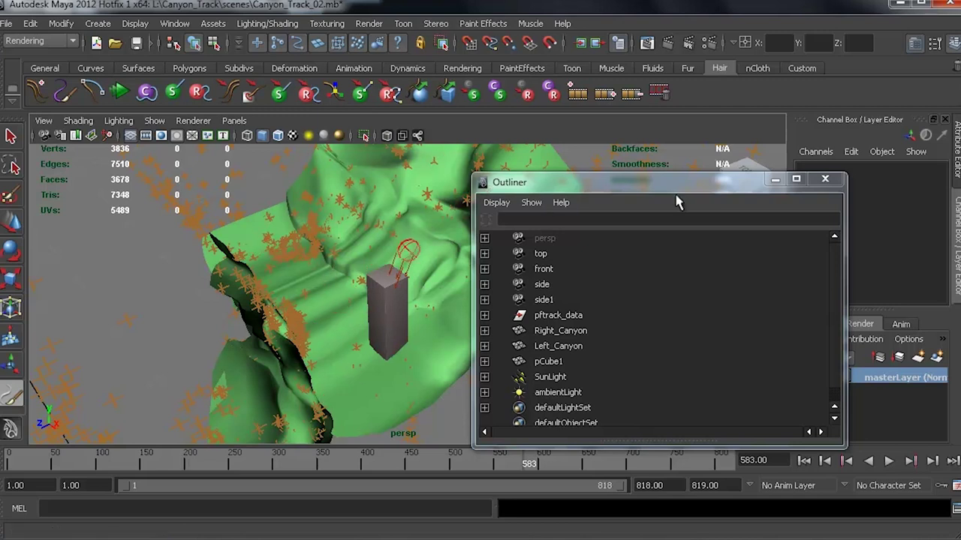
drag(670, 194, 727, 181)
Step: Project planar UVs onto the Right_Canyon mesh from the Y axis, fitted to its bounding box, and return to object mode with Paint Effects active
click(14, 137)
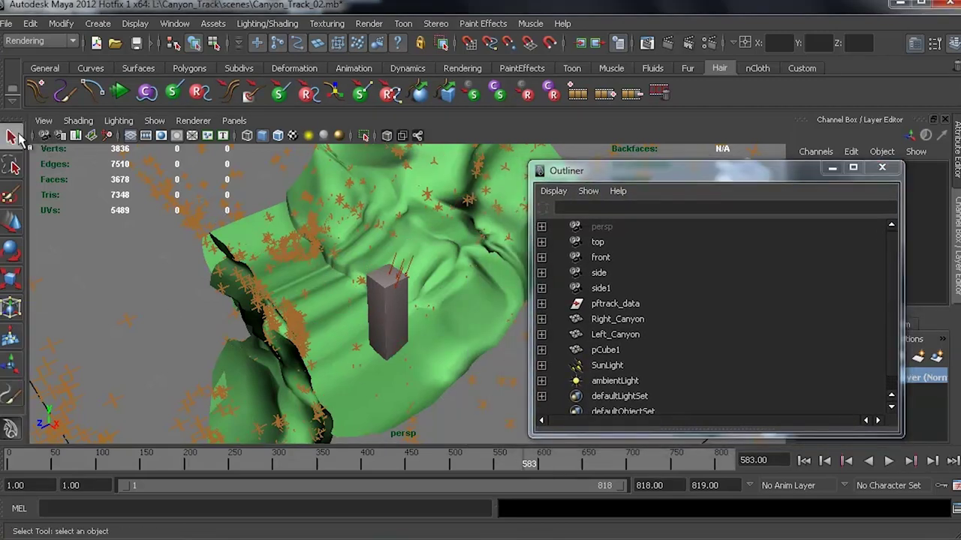
click(405, 394)
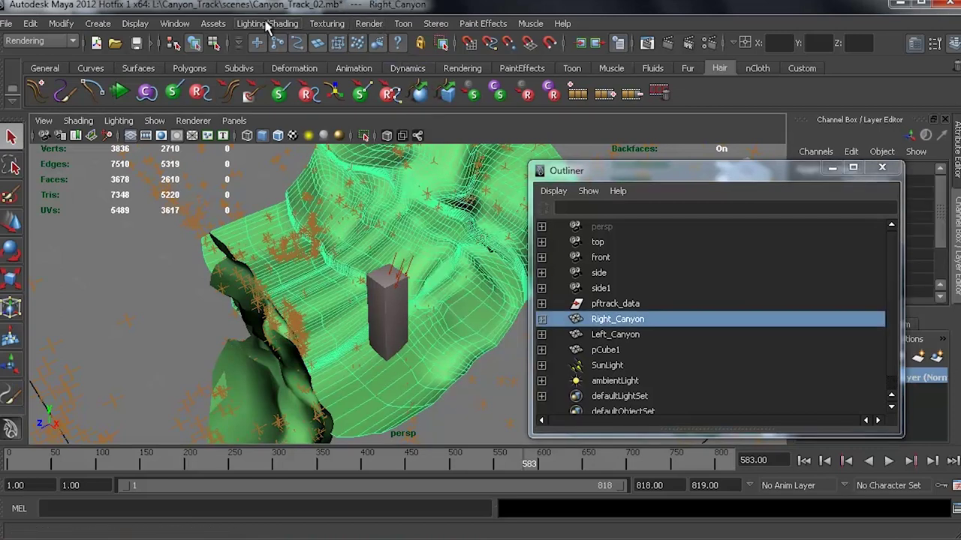
click(42, 42)
click(42, 66)
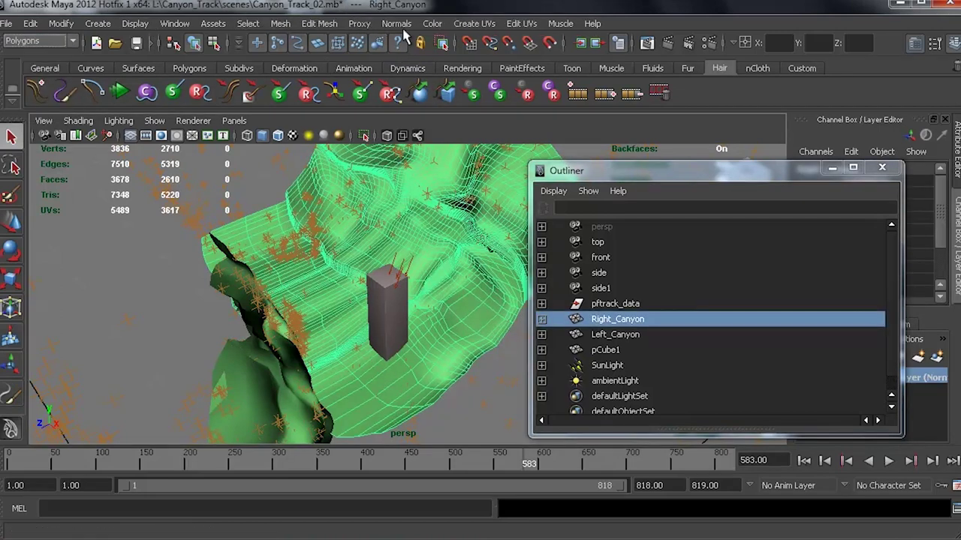
click(484, 24)
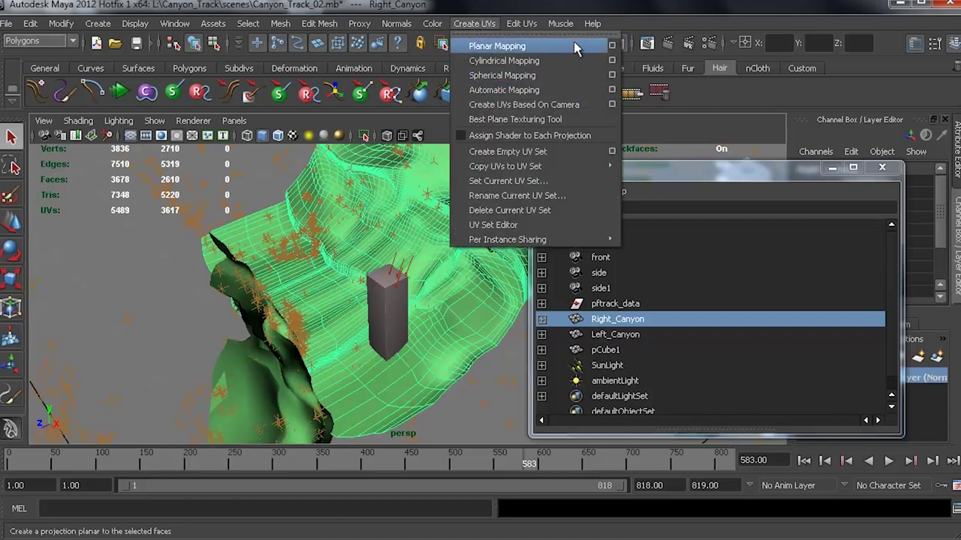
click(612, 46)
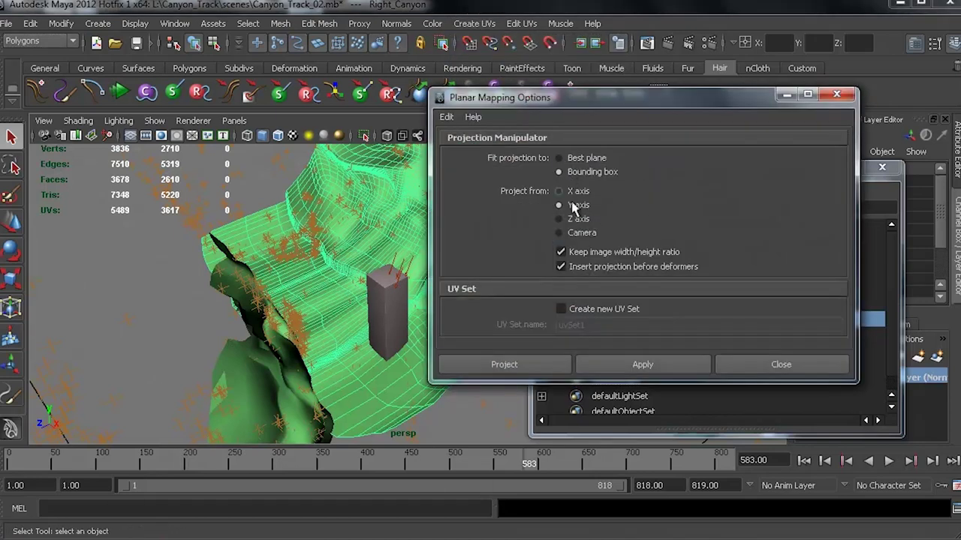
click(501, 365)
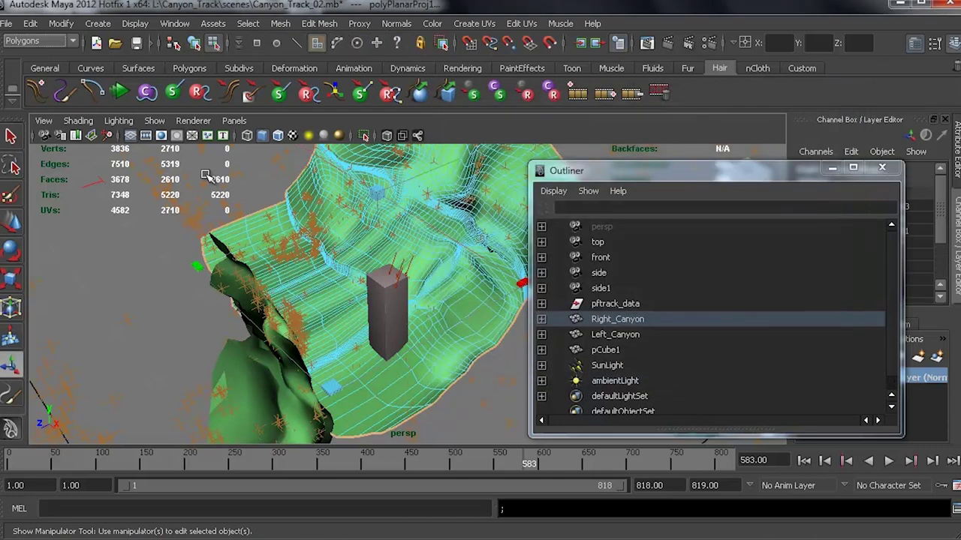
click(11, 396)
key(F8)
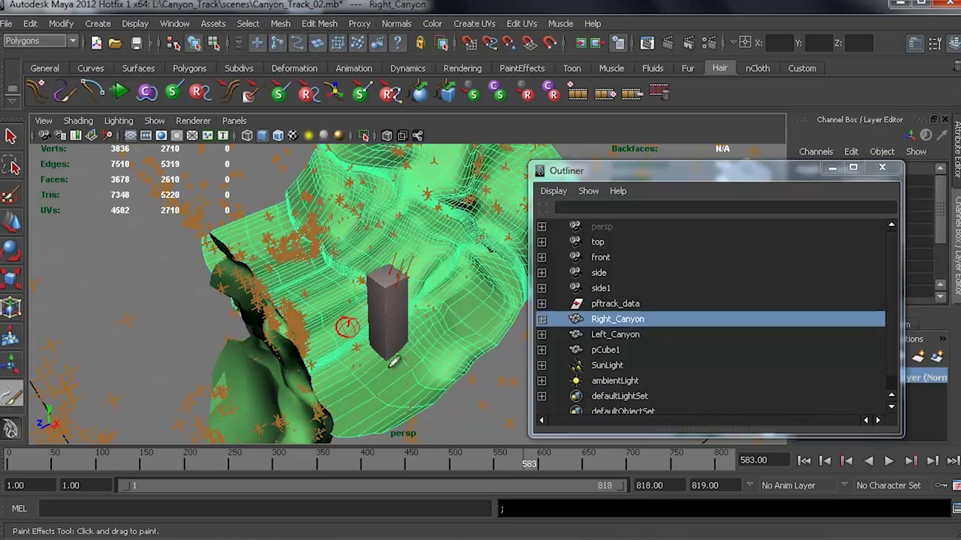
Step: Paint a U-shaped test stroke on the canyon floor around the box, inspect it, and delete it
mouse_move(316, 298)
mouse_down()
mouse_move(332, 309)
mouse_move(342, 385)
mouse_move(402, 371)
mouse_move(457, 318)
mouse_up()
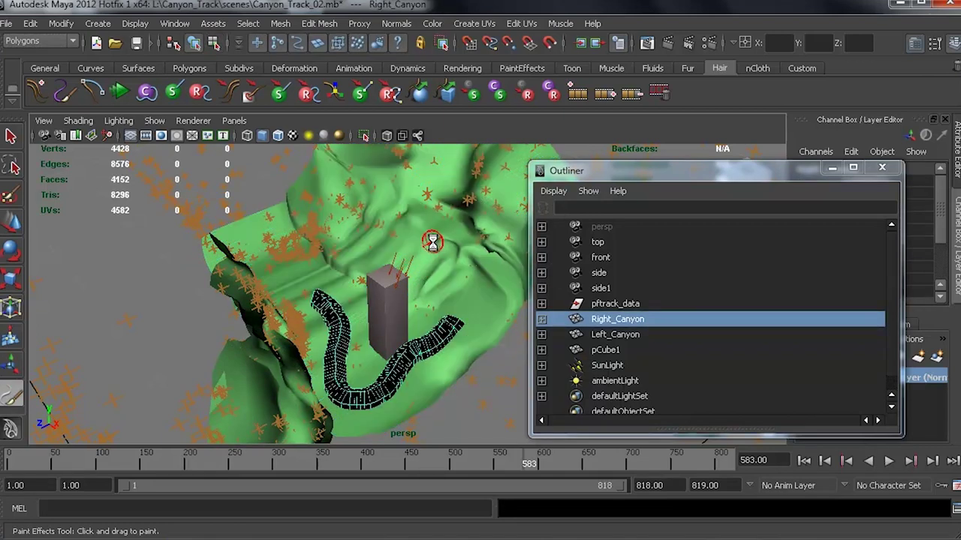
mouse_move(401, 353)
alt+mouse_down()
mouse_move(337, 322)
mouse_move(413, 350)
alt+mouse_up()
click(634, 397)
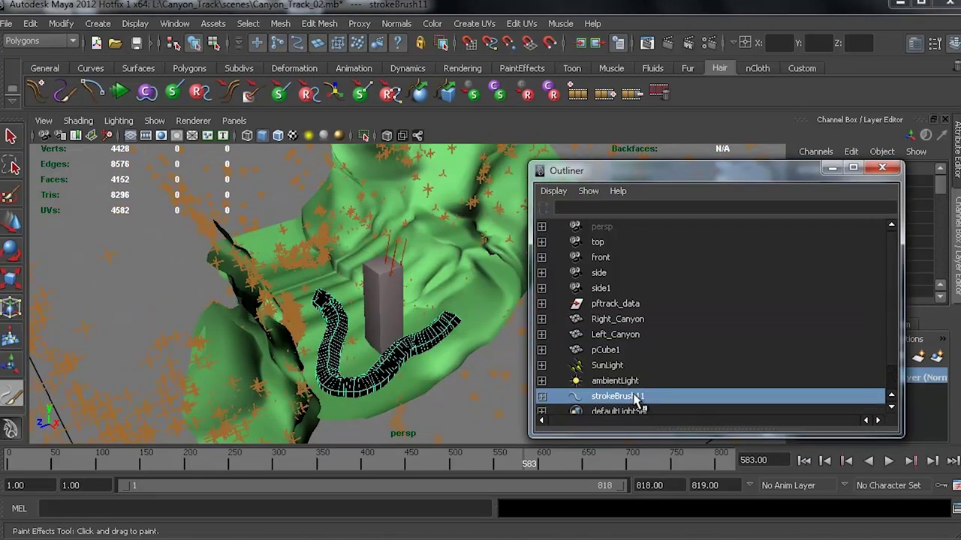
key(Delete)
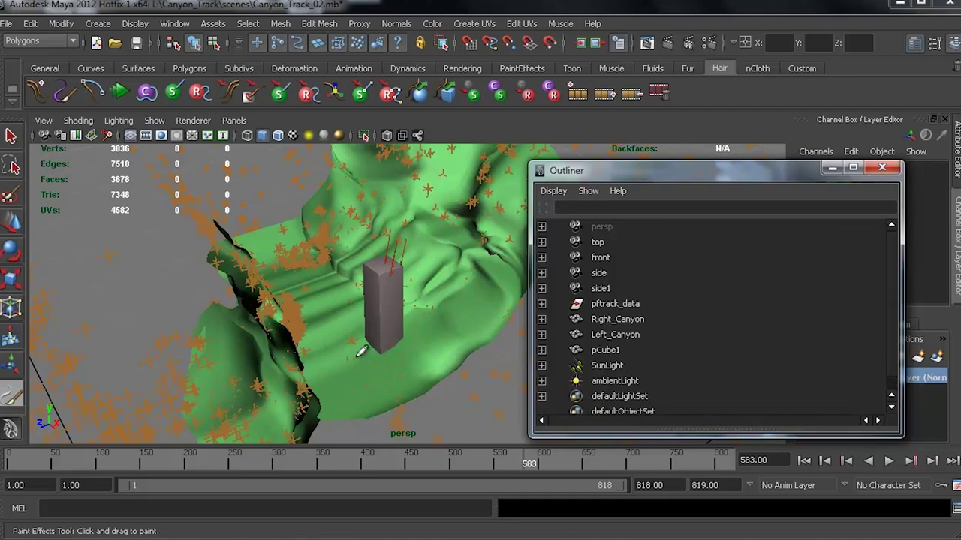
Step: Paint a longer winding test stroke around the front of the box on the canyon floor, and undo it
alt+drag(326, 335, 440, 333)
alt+right_drag(440, 333, 495, 345)
alt+middle_drag(361, 353, 365, 292)
alt+drag(364, 292, 371, 292)
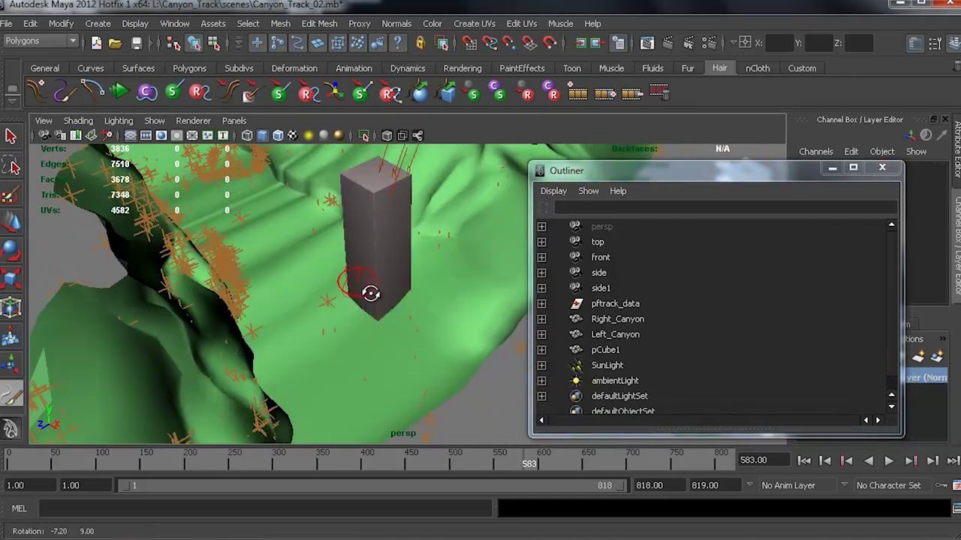
mouse_move(253, 220)
mouse_down()
mouse_move(289, 240)
mouse_move(311, 344)
mouse_move(489, 291)
mouse_move(472, 249)
mouse_up()
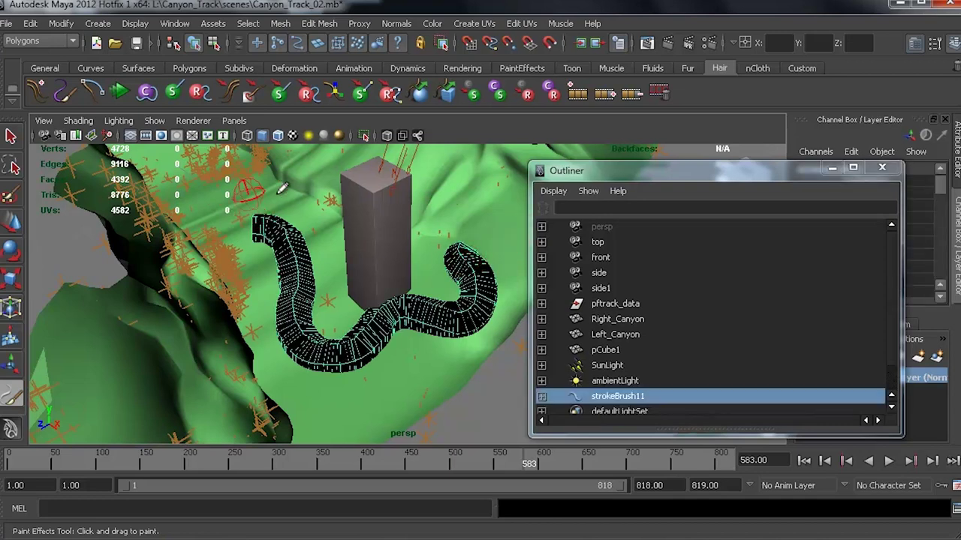
key(ctrl+z)
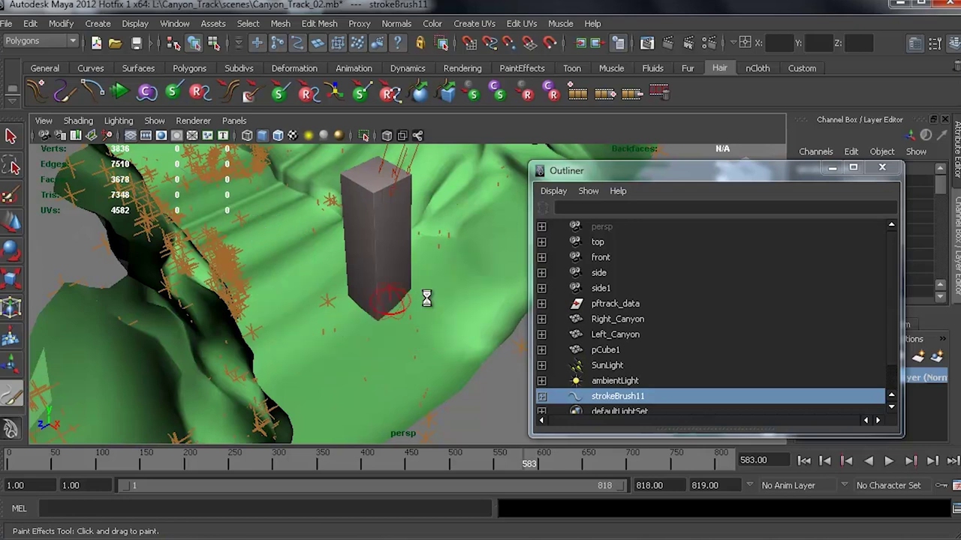
Step: Open the Visor and bring up its Paint Effects brush folder list
mouse_move(397, 292)
alt+mouse_down()
mouse_move(314, 304)
mouse_move(332, 343)
mouse_move(393, 347)
mouse_move(337, 298)
alt+mouse_up()
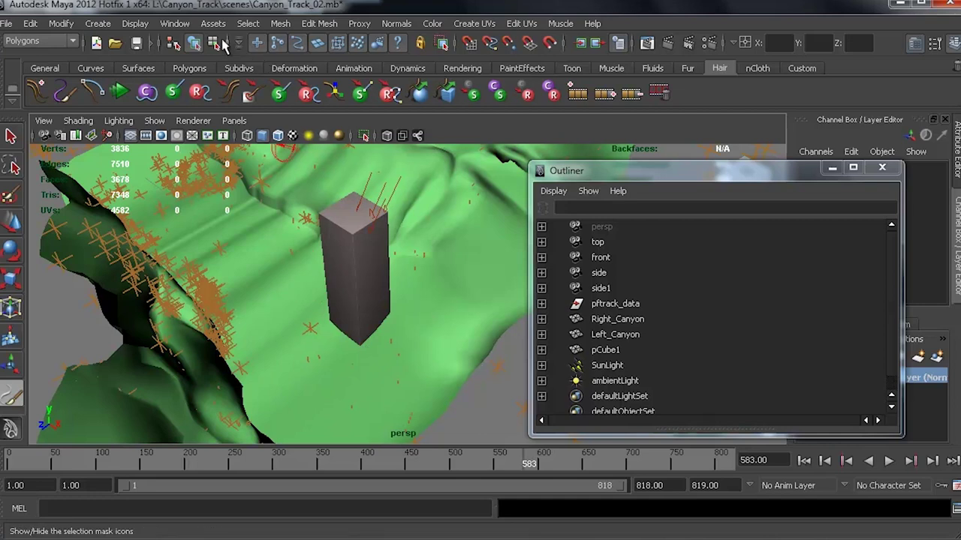
click(171, 27)
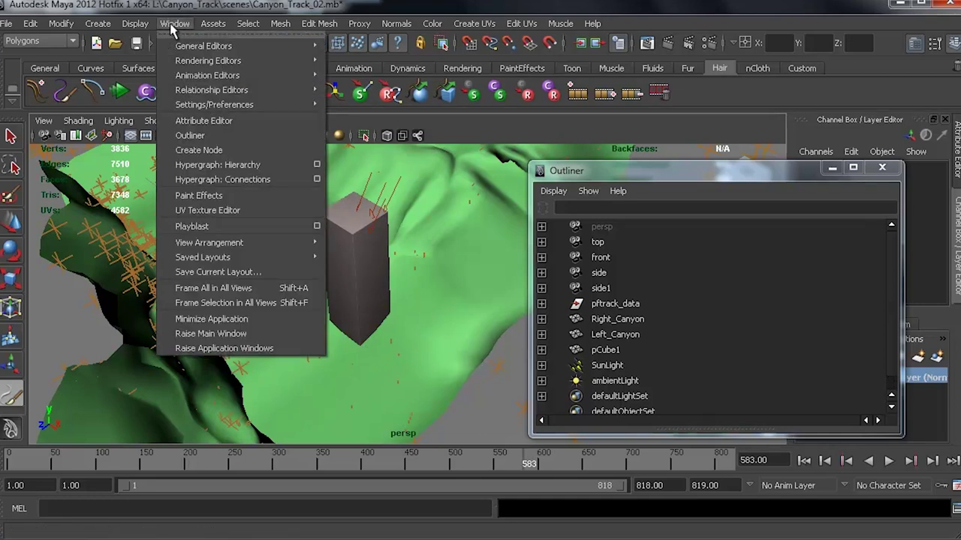
mouse_move(212, 46)
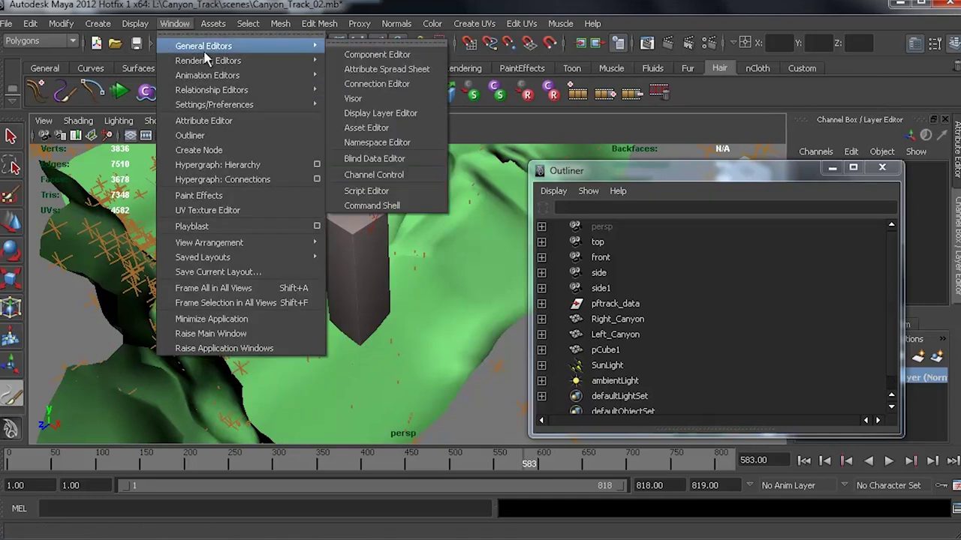
click(380, 100)
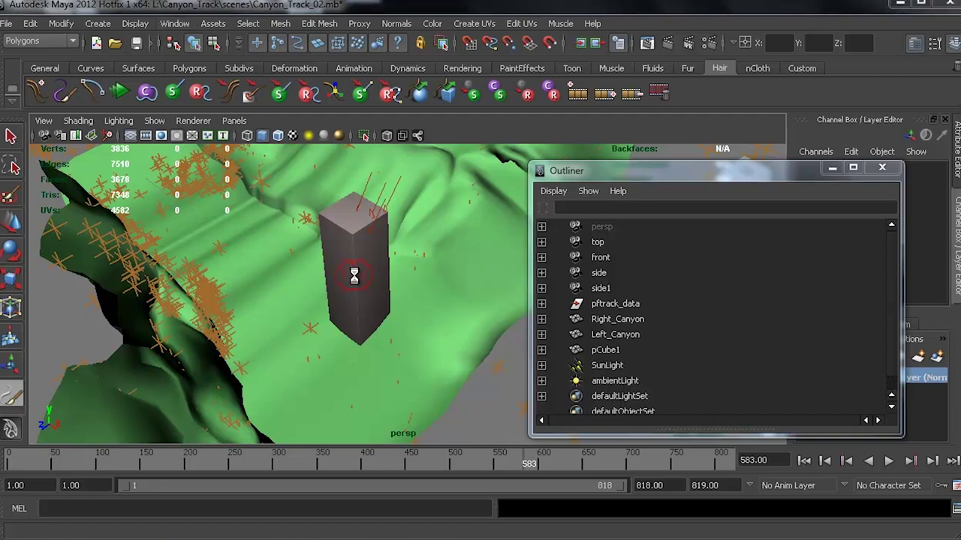
drag(207, 184, 545, 109)
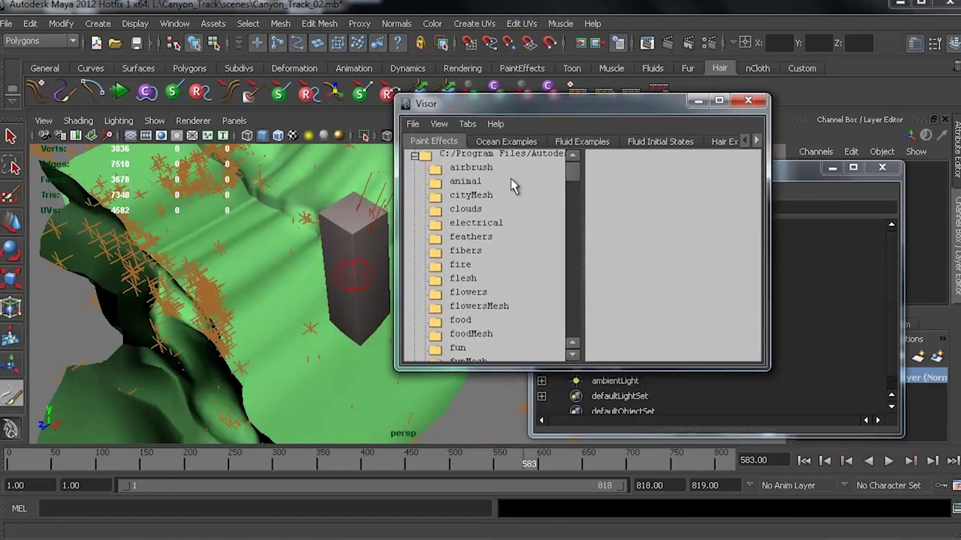
click(456, 160)
click(415, 156)
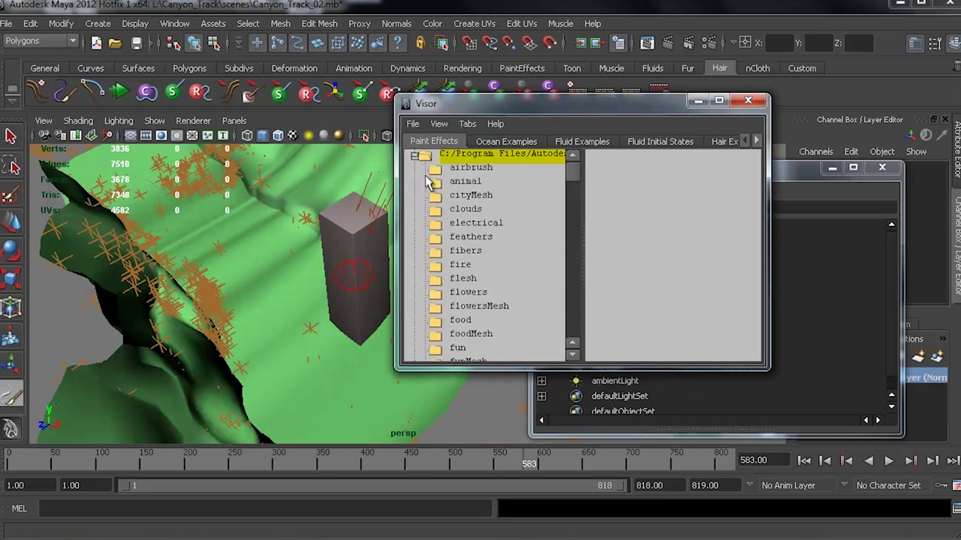
Step: Examine the preset brushes in folders such as animal, clouds, flesh, flowers, electrical, glass, glows, grasses, hair and liquid
click(466, 183)
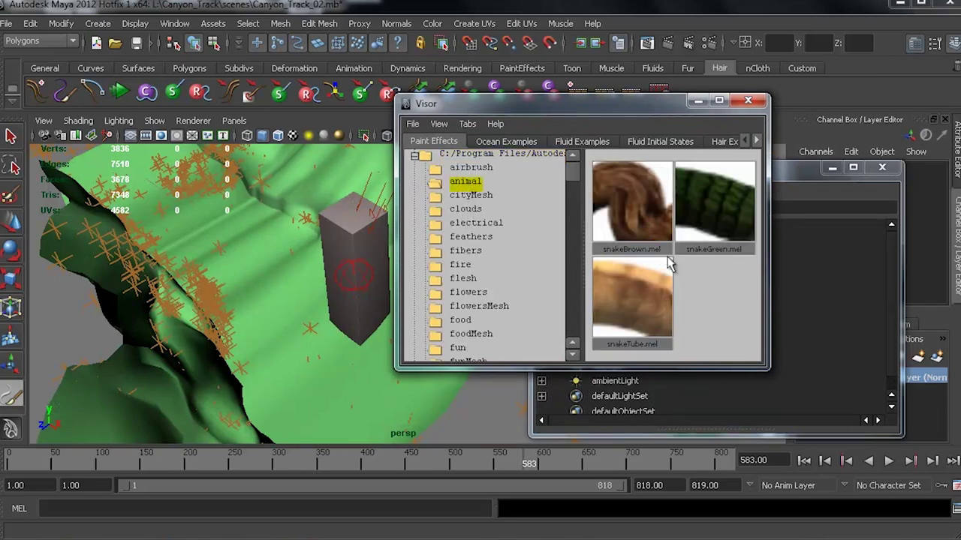
click(451, 214)
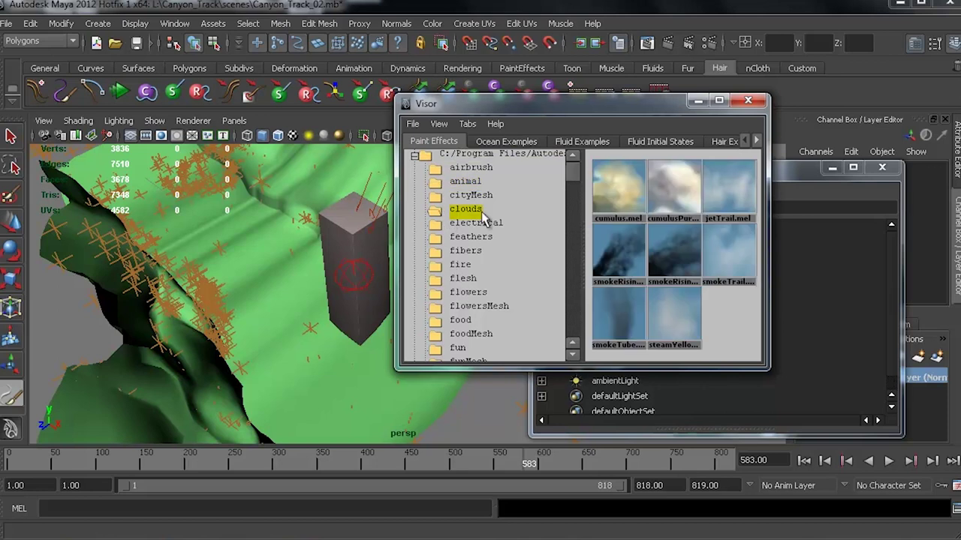
click(461, 279)
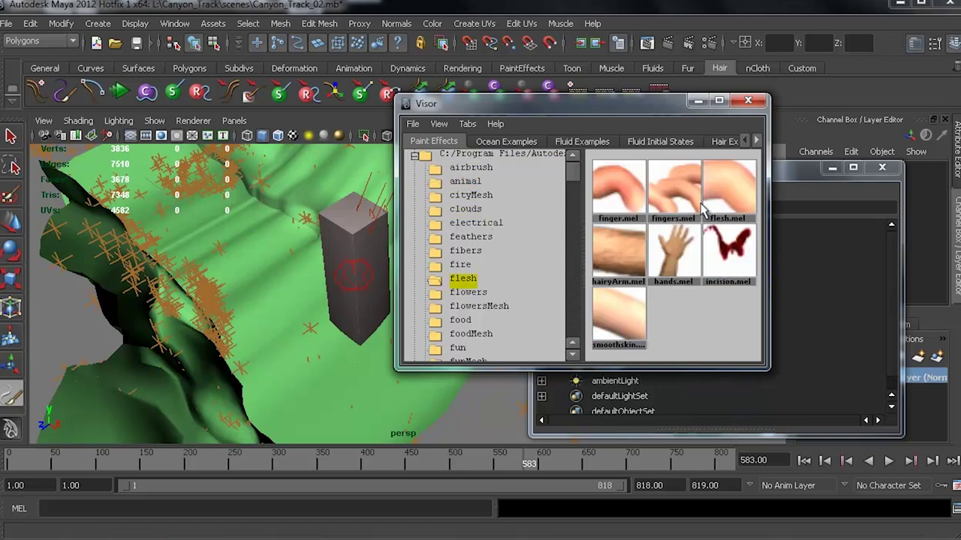
click(454, 292)
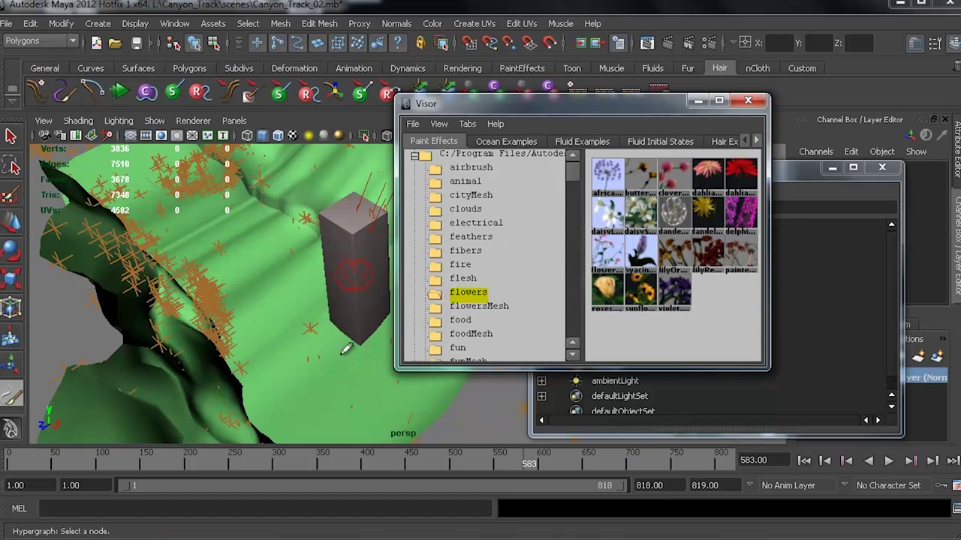
click(472, 228)
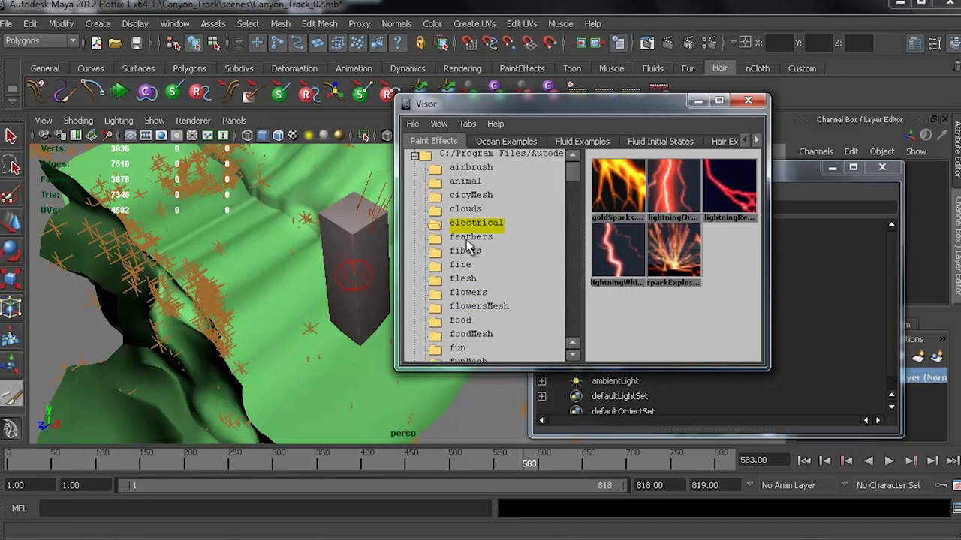
drag(579, 180, 578, 222)
click(463, 237)
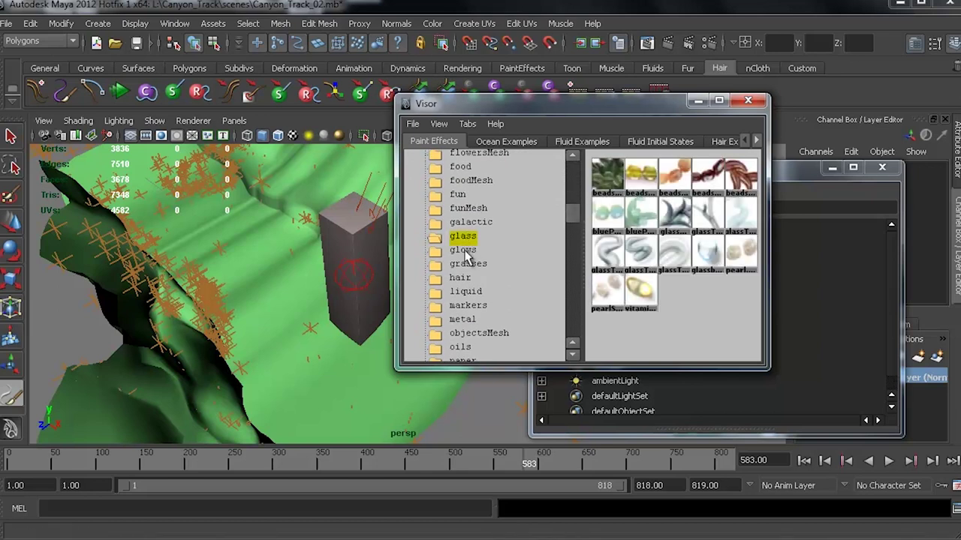
click(461, 251)
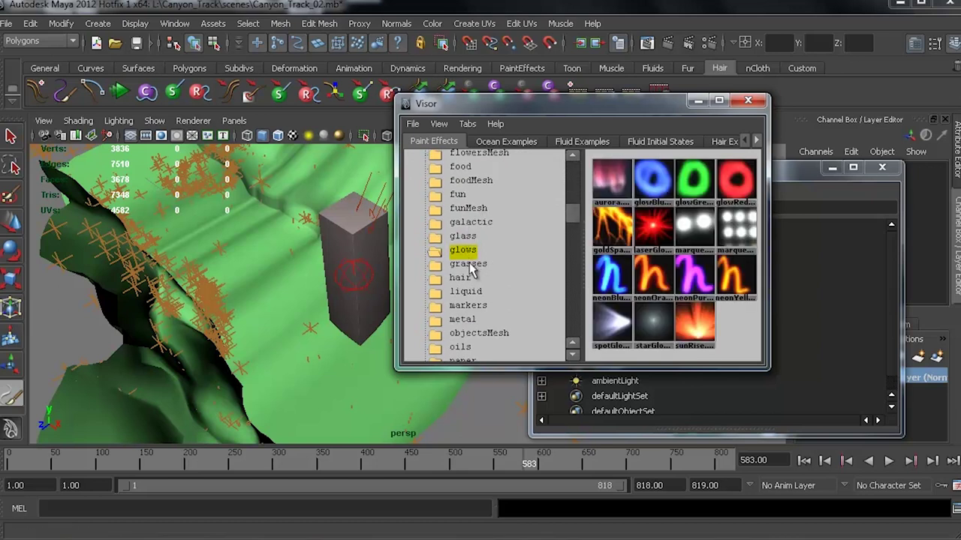
click(467, 264)
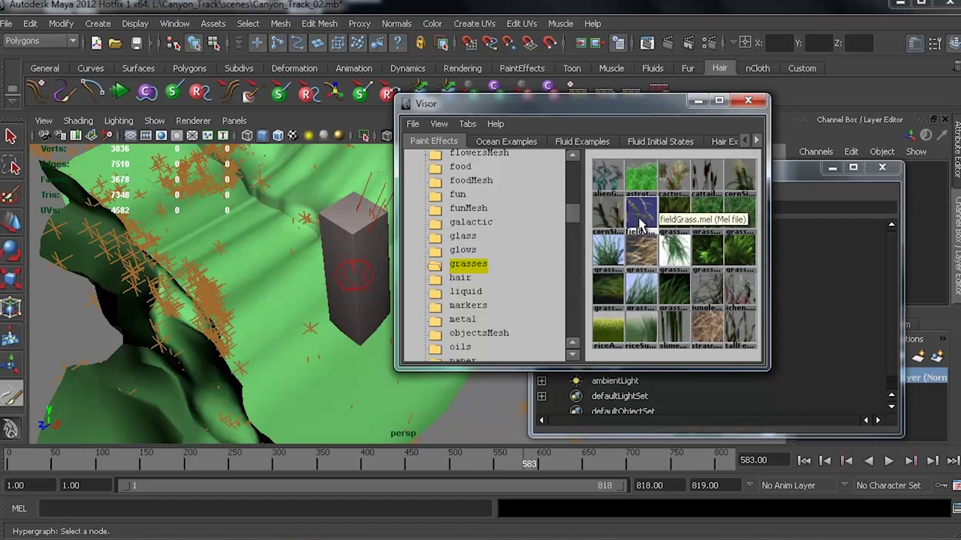
click(459, 278)
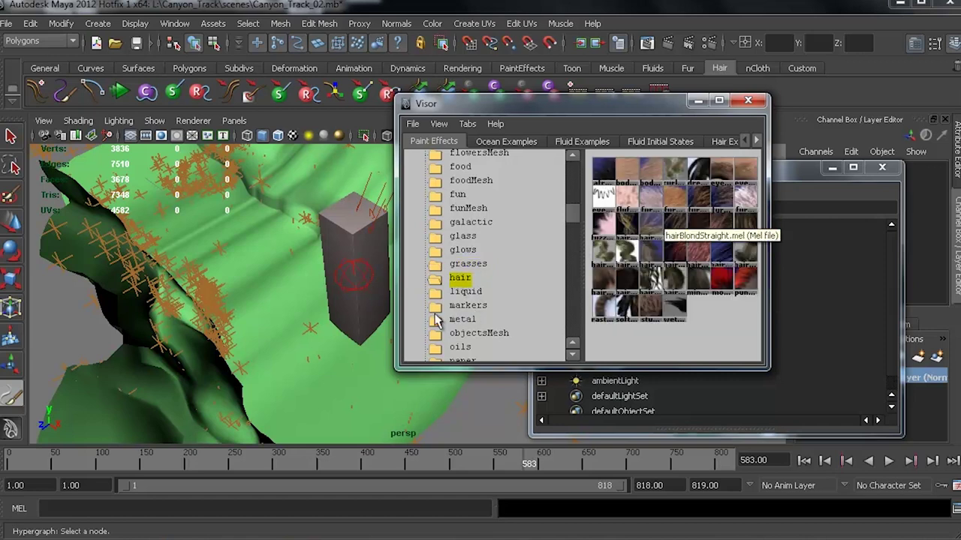
click(466, 292)
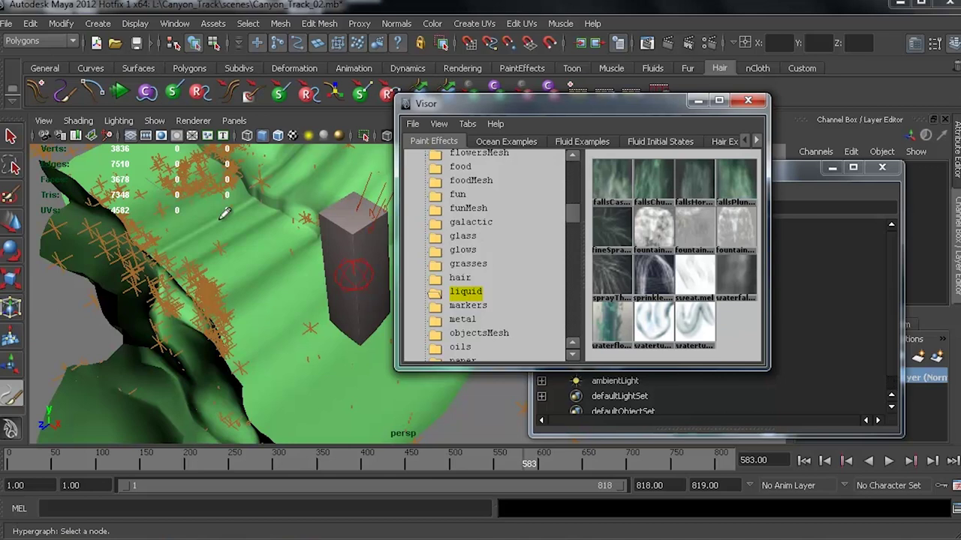
Step: Load the popcorn.mel brush from the food folder as the Paint Effects brush and close the Visor
drag(576, 214, 575, 202)
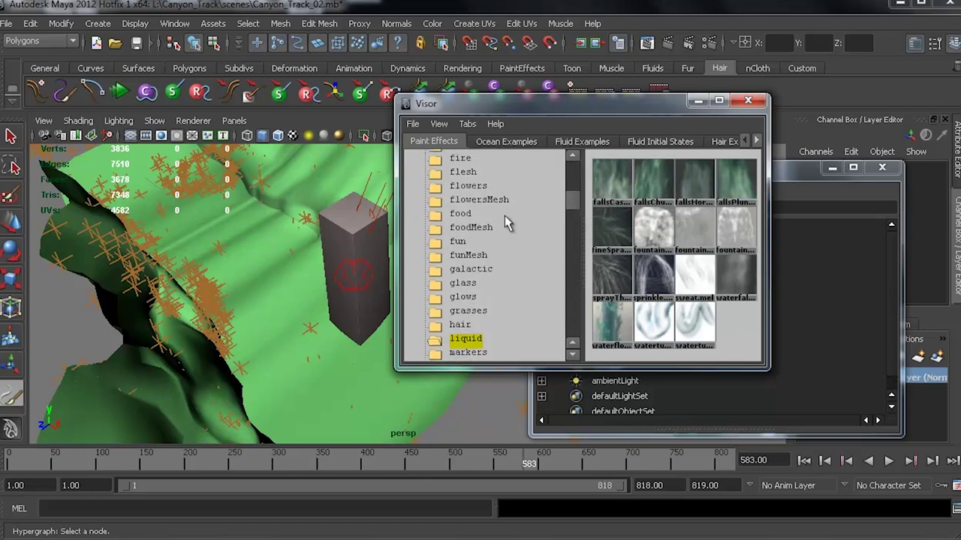
click(459, 214)
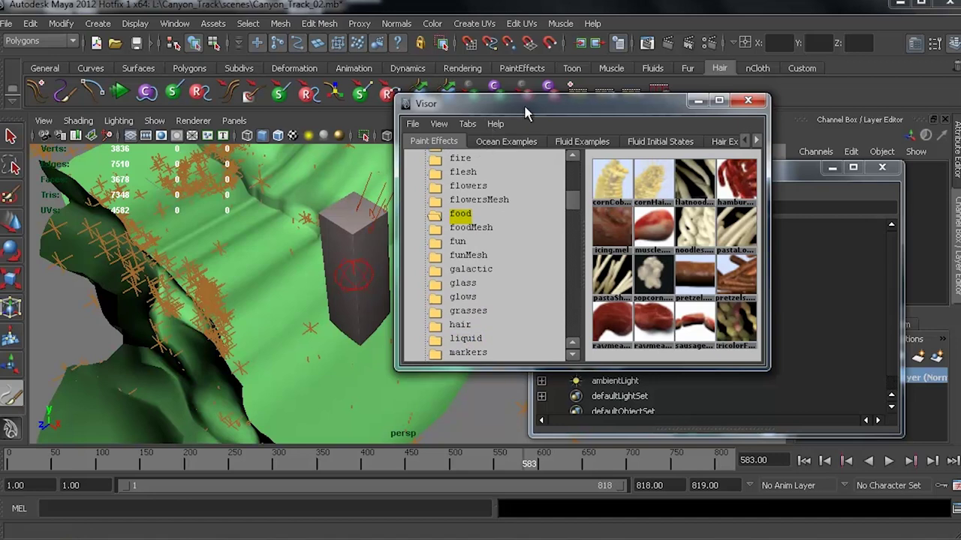
drag(517, 111, 405, 83)
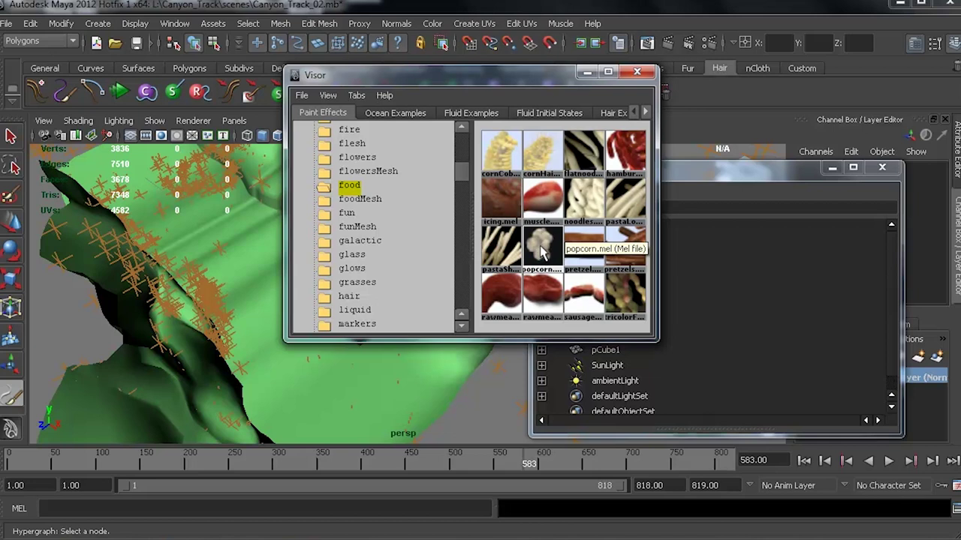
click(545, 252)
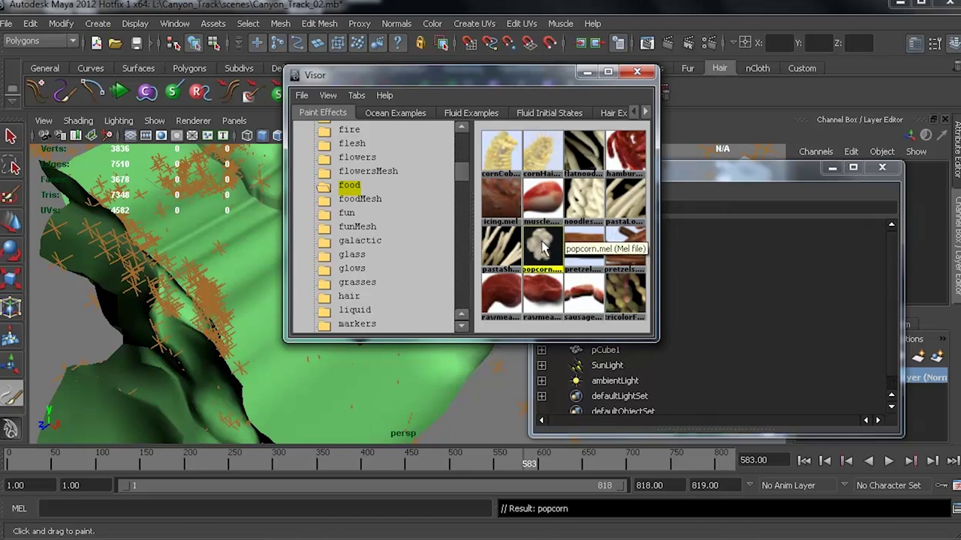
click(637, 73)
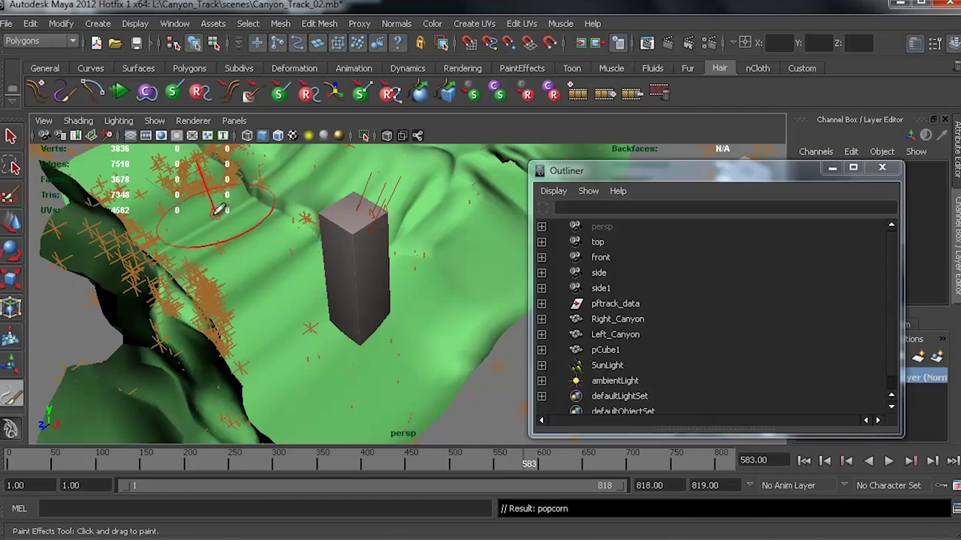
Step: Paint a large popcorn test stroke on the canyon floor around the front of the box, inspect it, and delete it
mouse_move(214, 212)
mouse_down()
mouse_move(188, 241)
mouse_move(300, 248)
mouse_move(330, 360)
mouse_move(402, 366)
mouse_up()
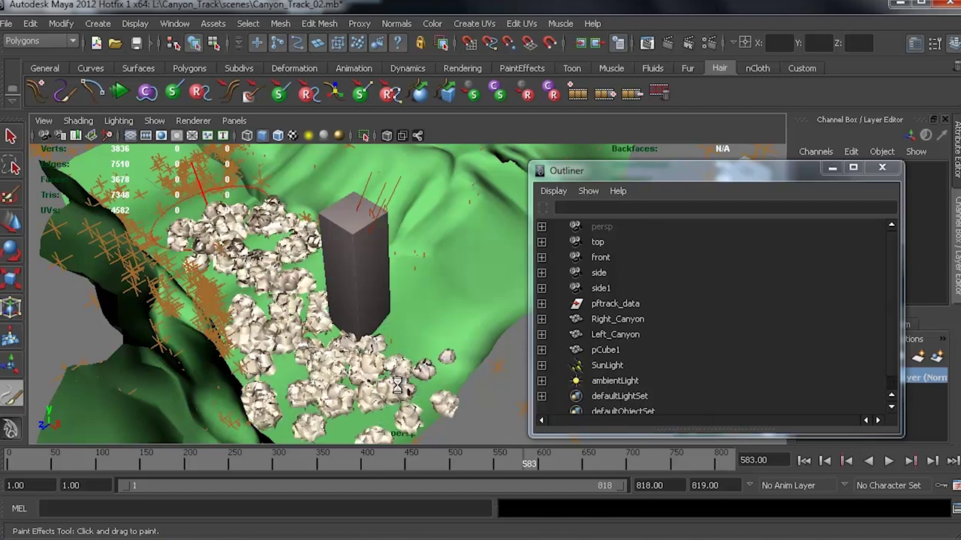
alt+right_drag(325, 390, 548, 382)
mouse_move(450, 352)
alt+mouse_down()
mouse_move(282, 307)
mouse_move(425, 259)
alt+mouse_up()
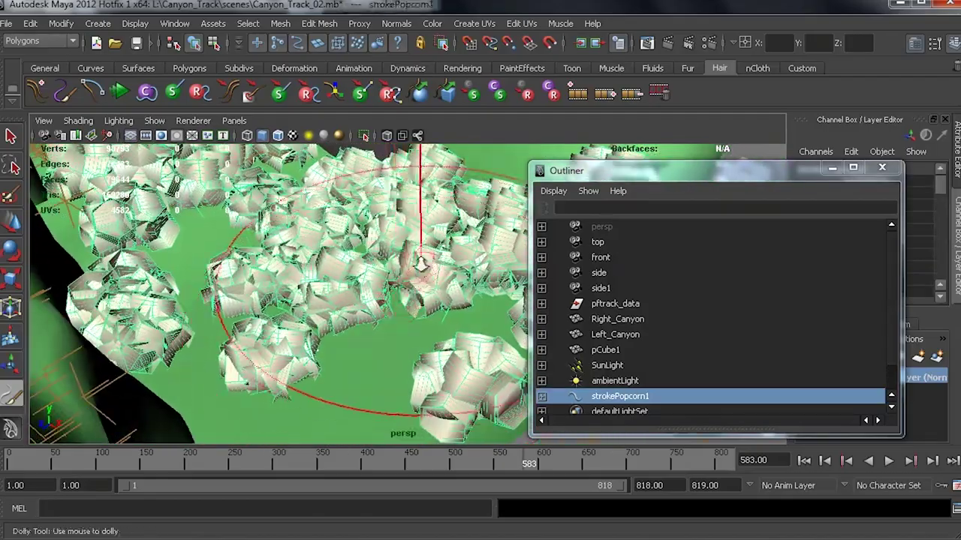
alt+right_drag(424, 261, 128, 287)
mouse_move(366, 259)
alt+mouse_down()
mouse_move(338, 335)
mouse_move(404, 317)
mouse_move(332, 340)
alt+mouse_up()
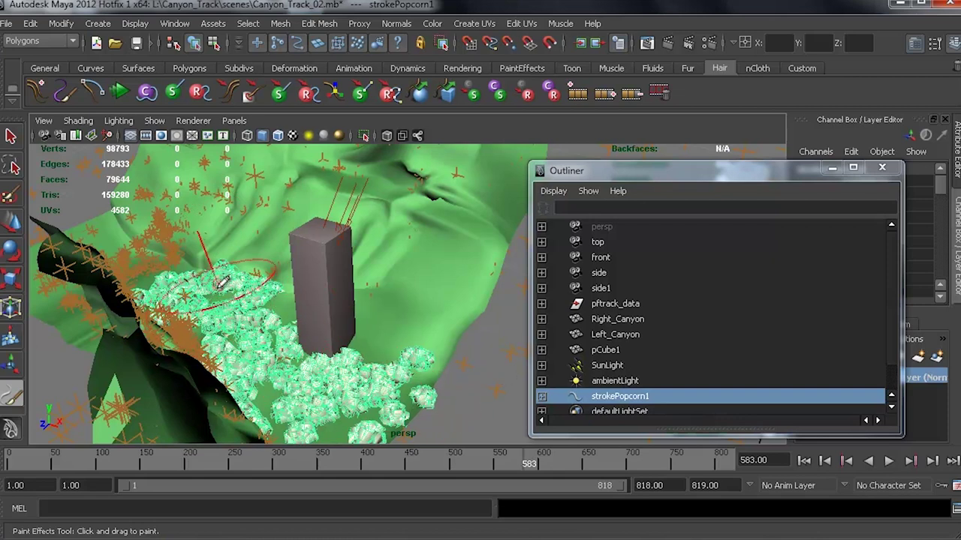
alt+right_drag(422, 348, 322, 361)
alt+drag(356, 343, 316, 381)
alt+middle_drag(317, 381, 384, 330)
alt+right_drag(262, 333, 451, 328)
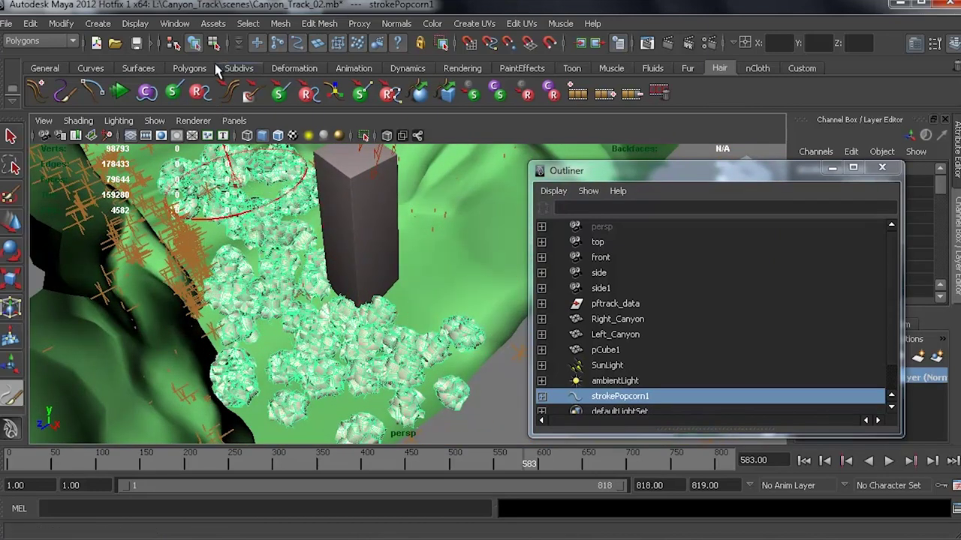
scroll(356, 375, down, 3)
mouse_move(353, 323)
alt+mouse_down()
mouse_move(408, 372)
mouse_move(383, 364)
mouse_move(346, 377)
alt+mouse_up()
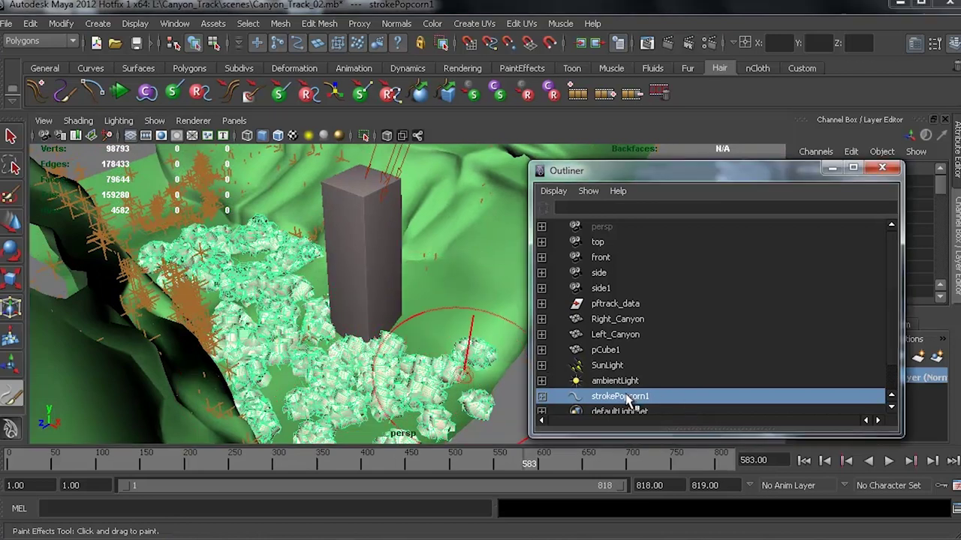
key(Delete)
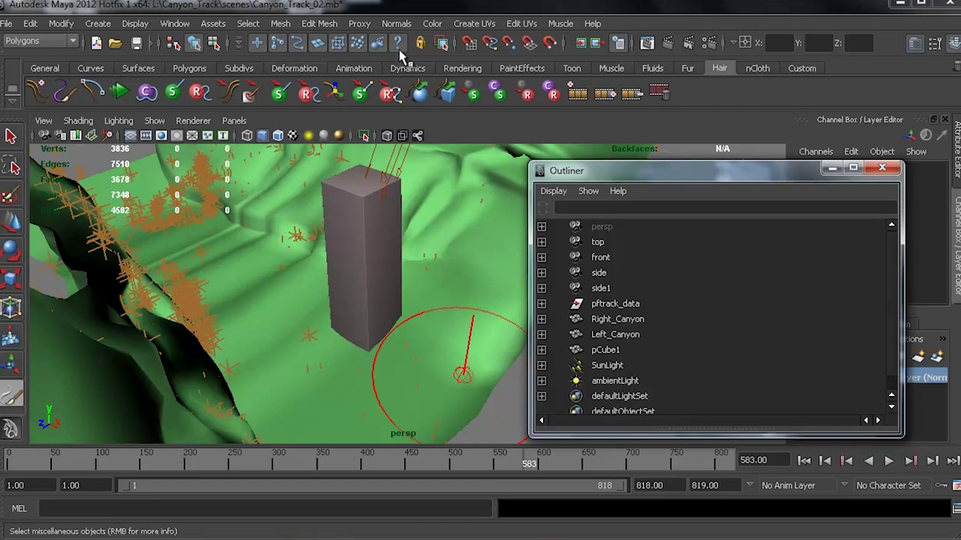
Step: Switch to the Rendering menu set and activate the Paint Effects Tool
click(47, 40)
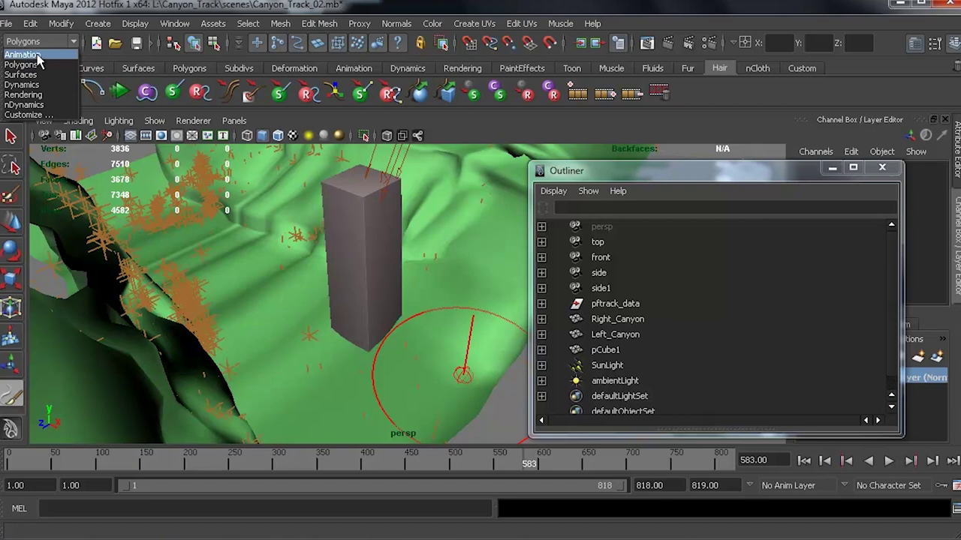
click(33, 95)
click(471, 25)
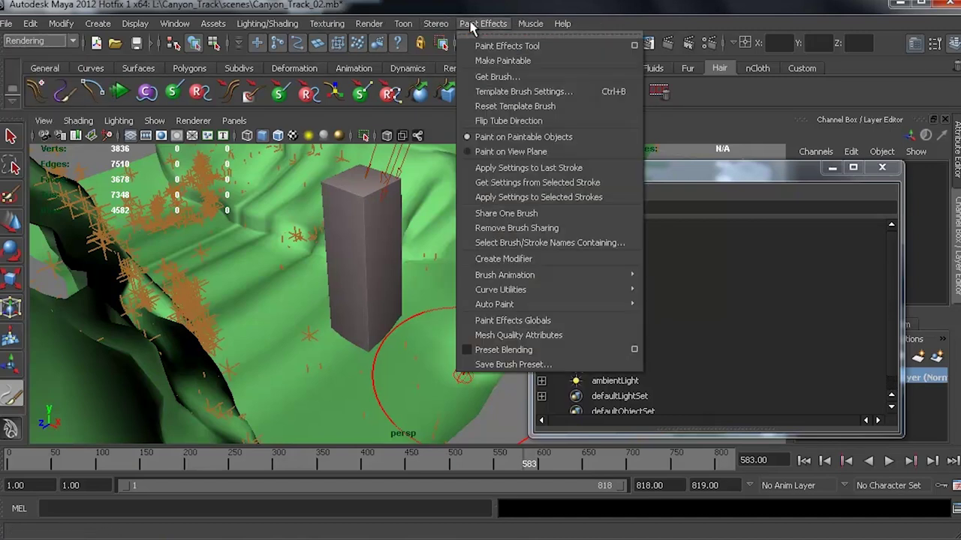
click(523, 49)
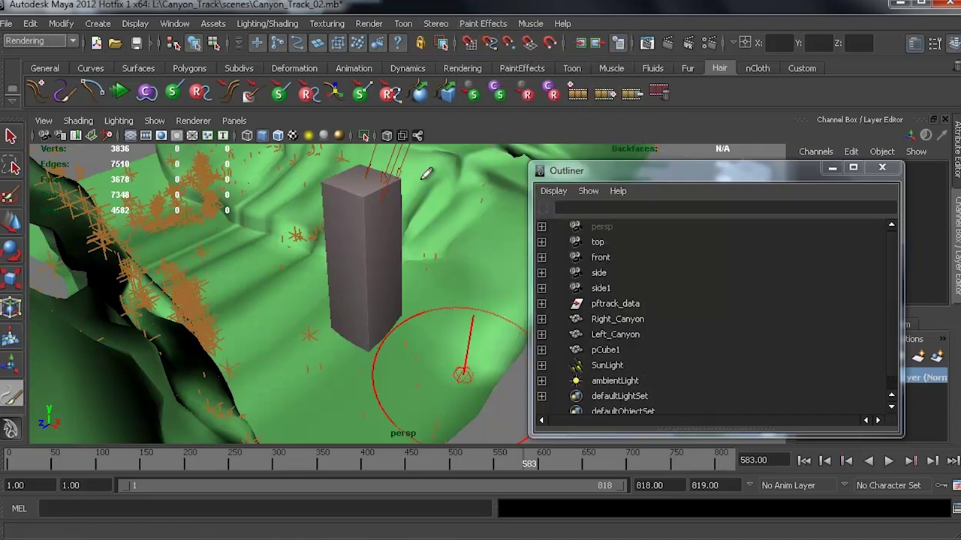
Step: Select the Right_Canyon mesh and return to the Paint Effects tool with a much smaller brush size
click(12, 136)
click(326, 406)
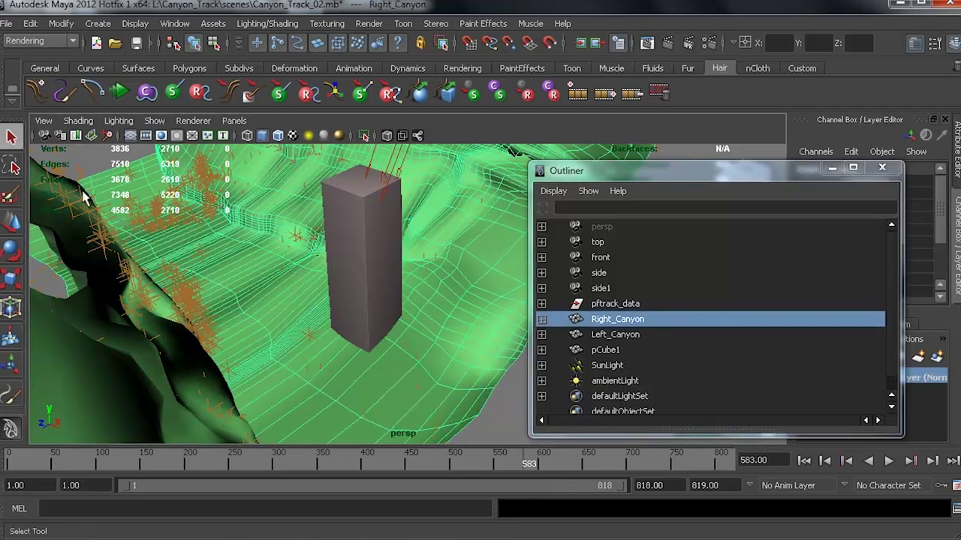
click(11, 398)
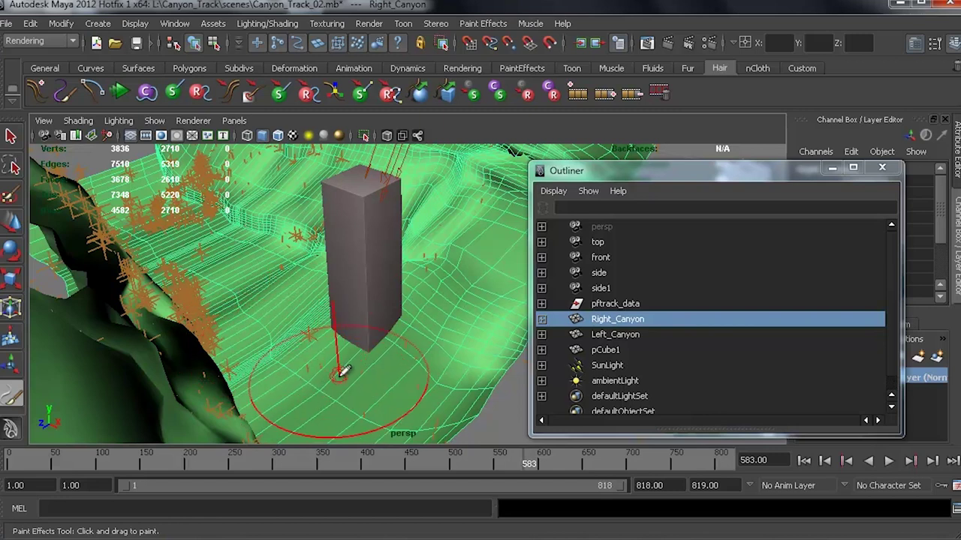
key(b)
mouse_move(342, 378)
mouse_down()
mouse_move(248, 381)
mouse_move(237, 383)
mouse_move(297, 383)
mouse_move(225, 393)
mouse_move(393, 383)
mouse_move(242, 403)
mouse_up()
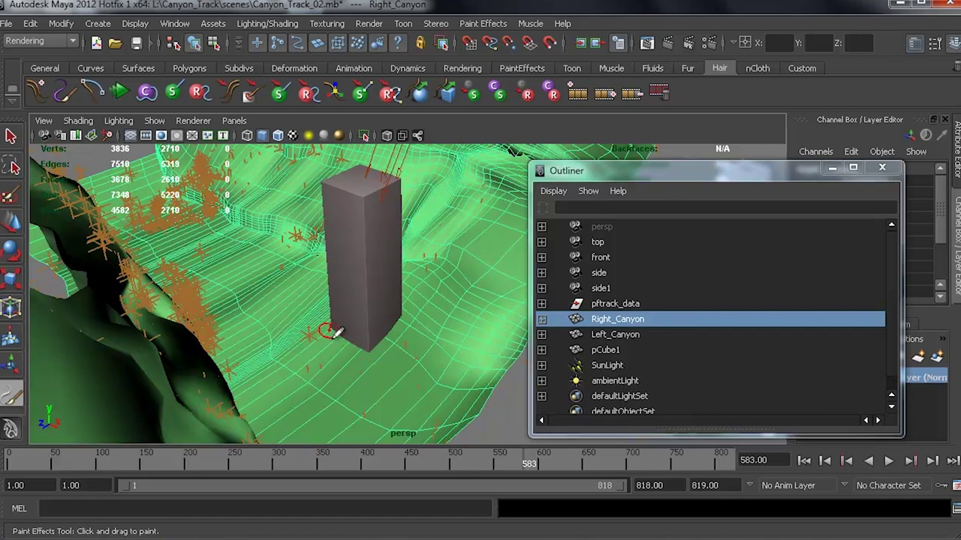
Step: Paint a small popcorn test stroke along the base of the box and delete it
mouse_move(357, 347)
mouse_down()
mouse_move(374, 350)
mouse_move(412, 310)
mouse_up()
mouse_move(412, 301)
mouse_down()
mouse_move(406, 321)
mouse_move(351, 348)
mouse_move(330, 328)
mouse_up()
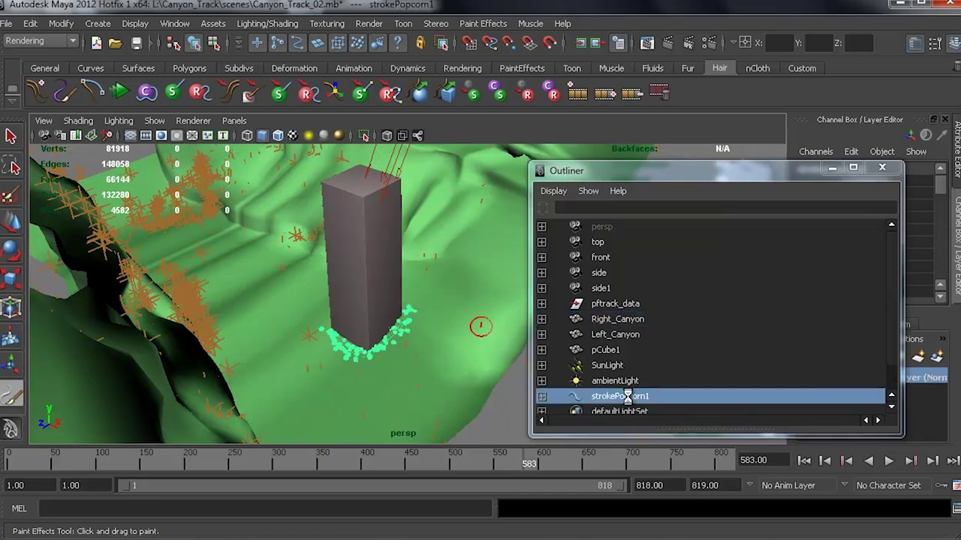
key(Delete)
Step: Paint two short popcorn strokes on the canyon ground along the two front edges of the box's base
alt+right_drag(337, 344, 555, 323)
mouse_move(286, 409)
alt+middle_down()
mouse_move(348, 289)
mouse_move(377, 272)
alt+middle_up()
alt+drag(345, 313, 356, 353)
alt+middle_drag(378, 289, 332, 341)
alt+drag(347, 319, 334, 289)
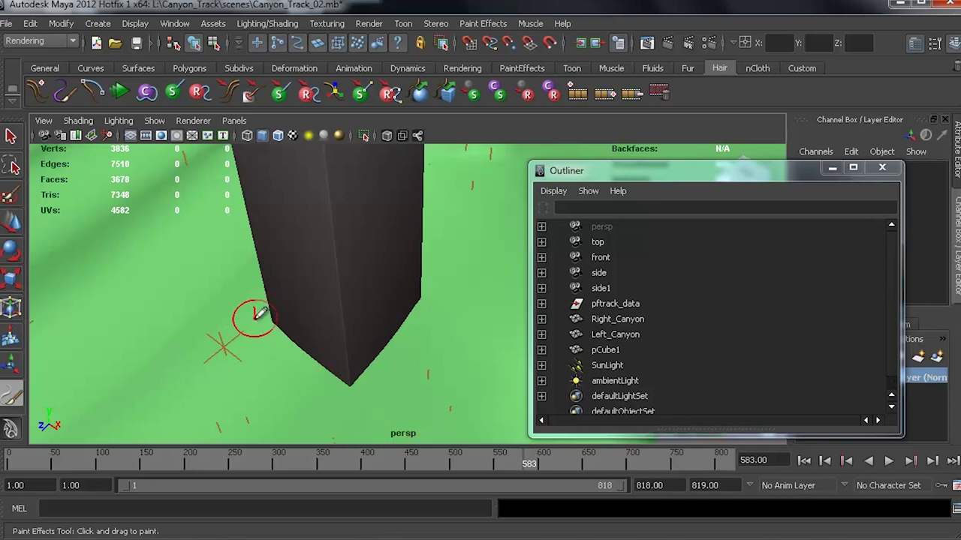
mouse_move(274, 321)
mouse_down()
mouse_move(366, 397)
mouse_move(341, 394)
mouse_move(283, 319)
mouse_move(255, 334)
mouse_move(340, 373)
mouse_up()
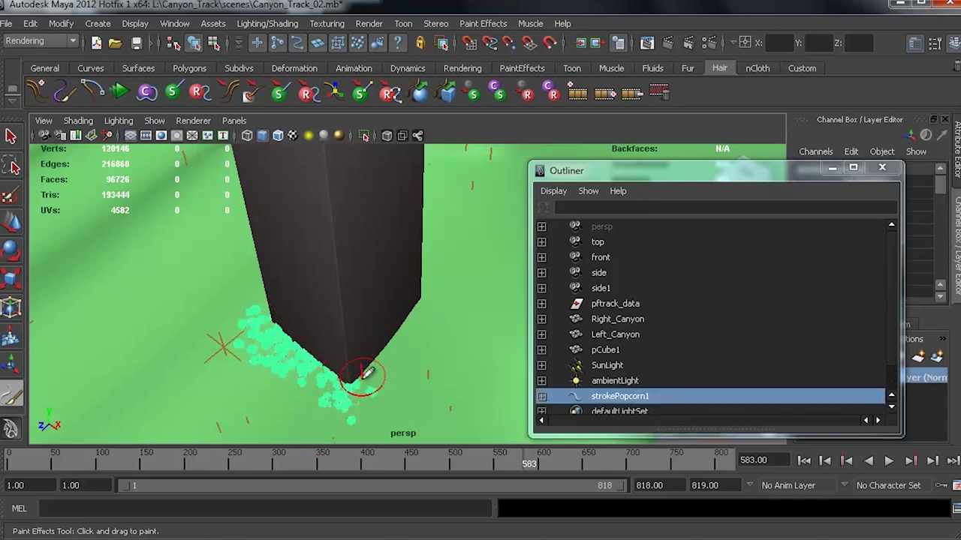
mouse_move(365, 375)
mouse_down()
mouse_move(404, 343)
mouse_move(433, 279)
mouse_move(399, 364)
mouse_move(351, 395)
mouse_up()
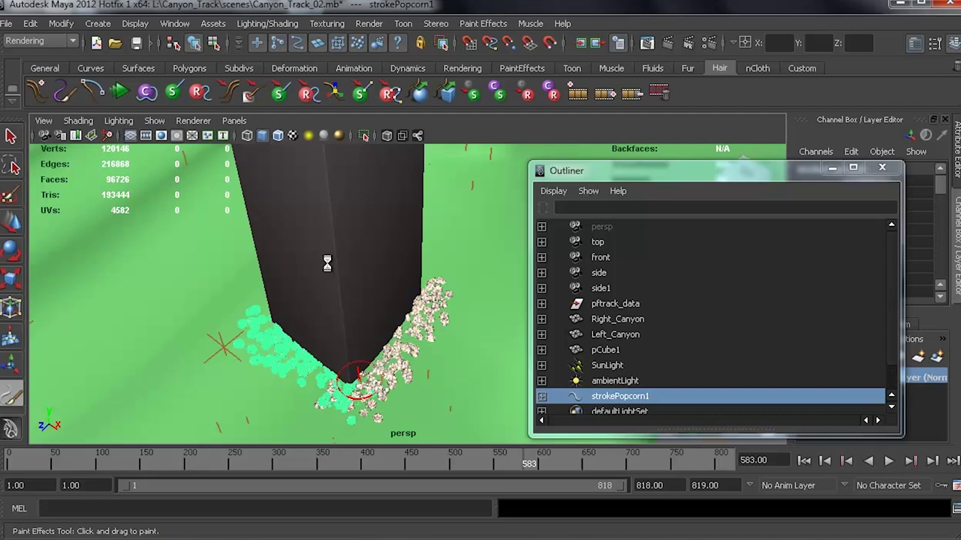
Step: Switch the viewport to the PFTrackCamera_01 view to frame the new strokes beside the box
alt+drag(386, 393, 367, 330)
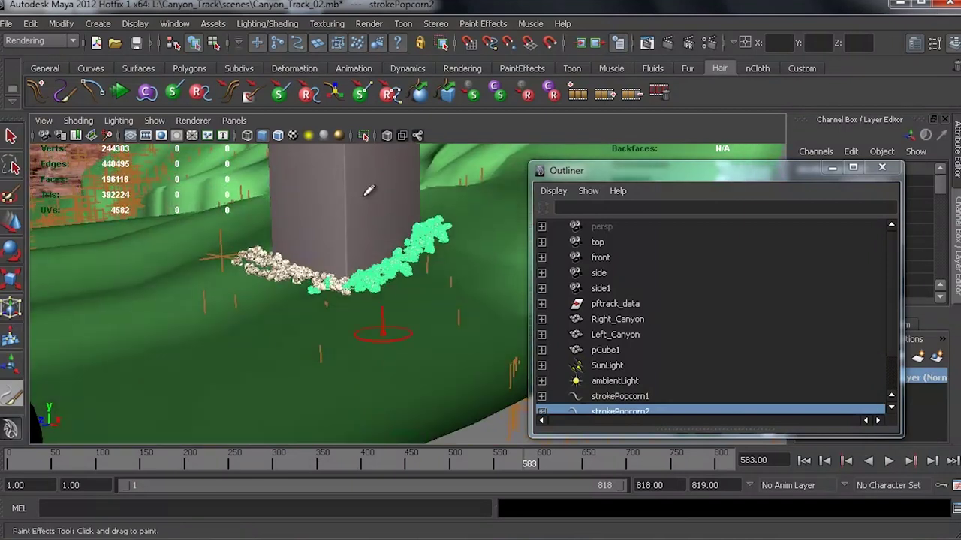
click(234, 120)
mouse_move(286, 135)
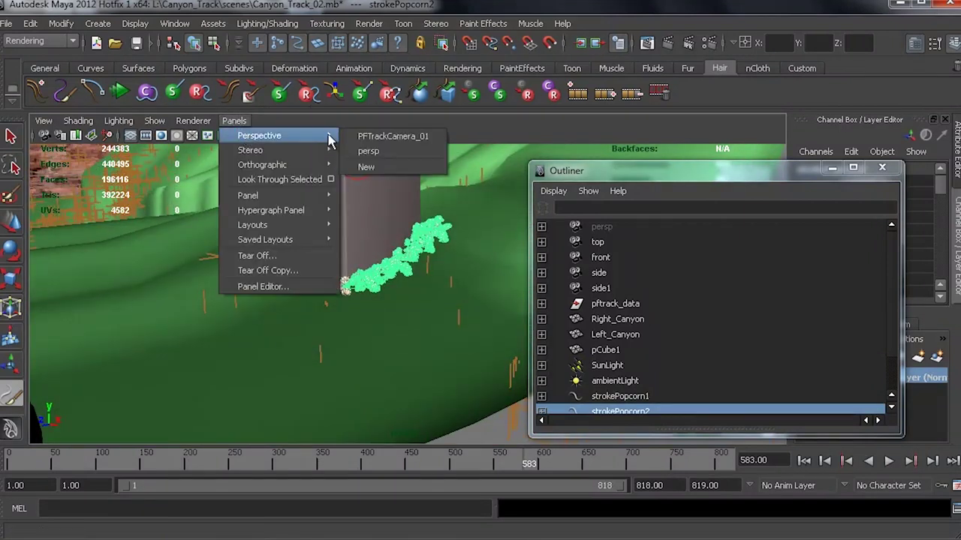
click(379, 135)
mouse_move(694, 178)
mouse_down()
mouse_move(743, 142)
mouse_move(740, 128)
mouse_up()
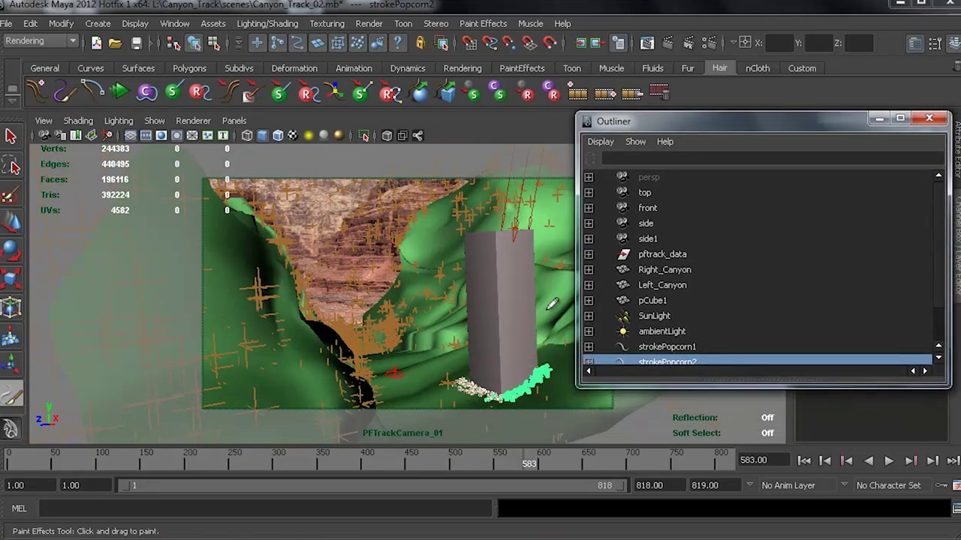
Step: Open the attributes of strokePopcorn2 and display its popcorn2 brush settings
mouse_move(710, 124)
mouse_down()
mouse_move(693, 113)
mouse_move(305, 117)
mouse_move(162, 101)
mouse_up()
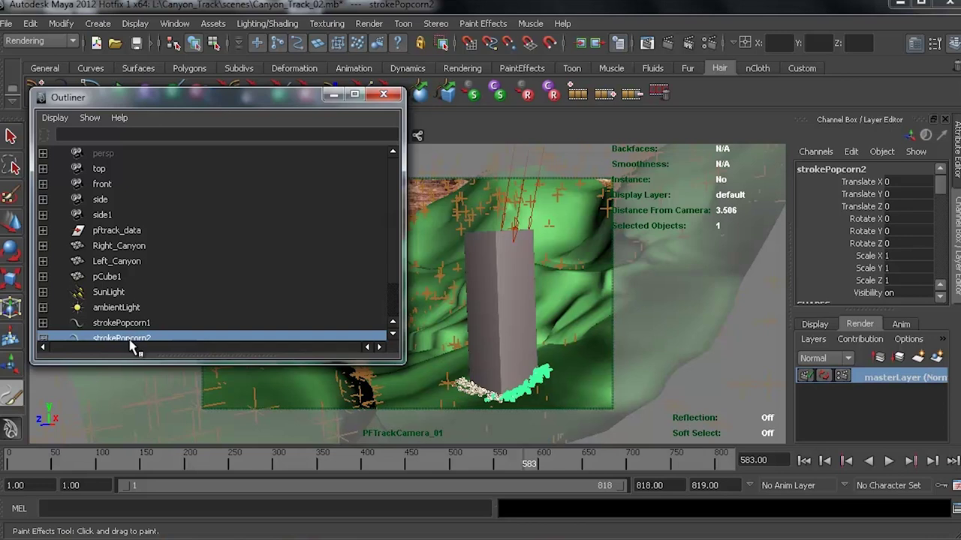
key(ctrl+a)
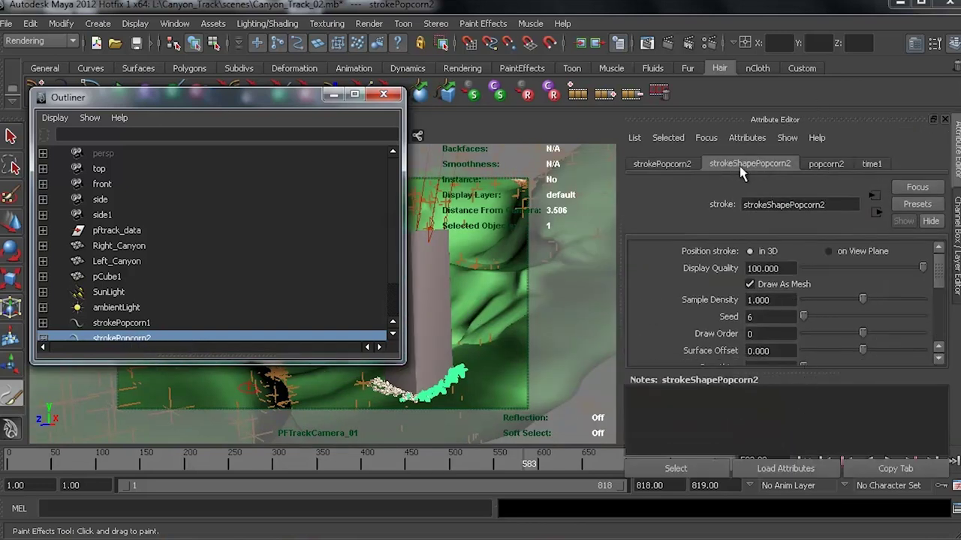
drag(796, 381, 793, 450)
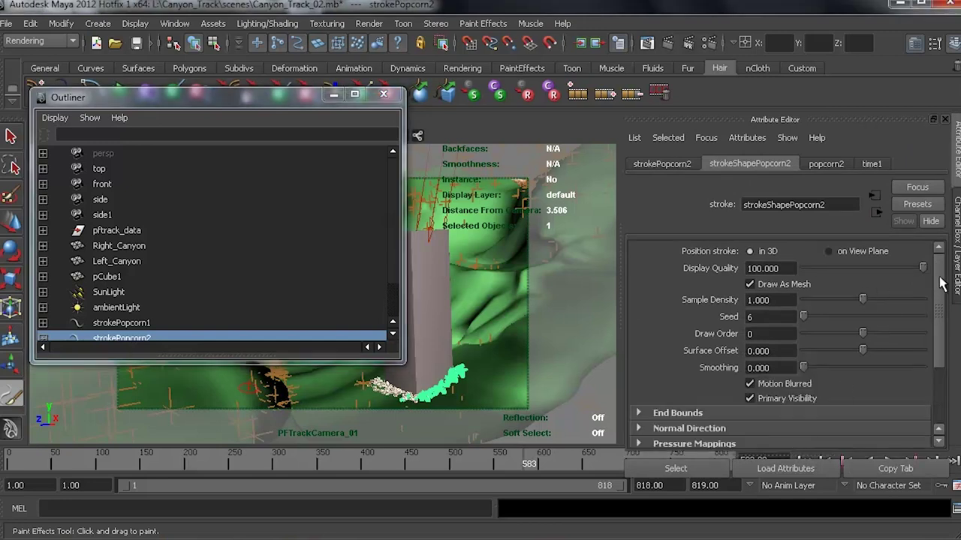
scroll(939, 330, down, 3)
scroll(927, 319, up, 3)
scroll(931, 333, down, 2)
scroll(901, 315, up, 3)
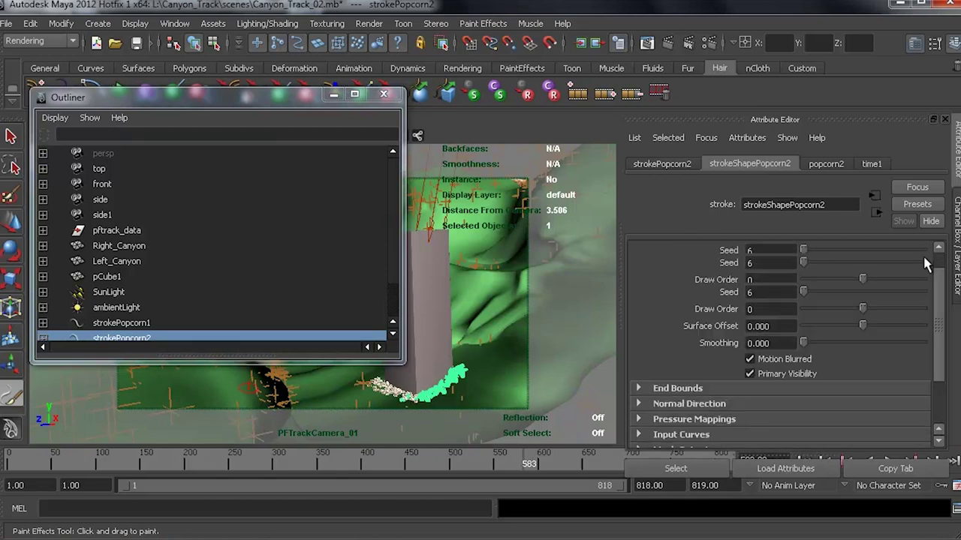
click(829, 164)
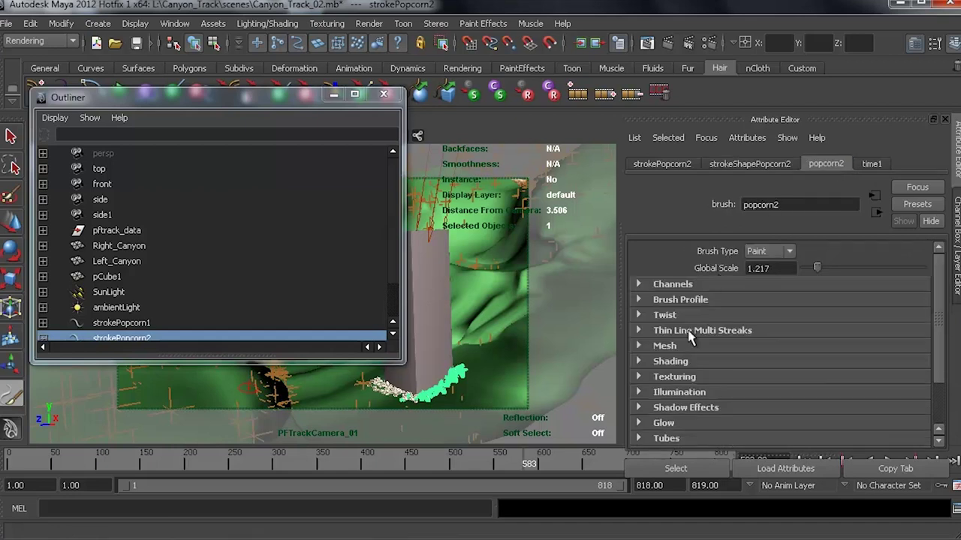
drag(938, 304, 938, 272)
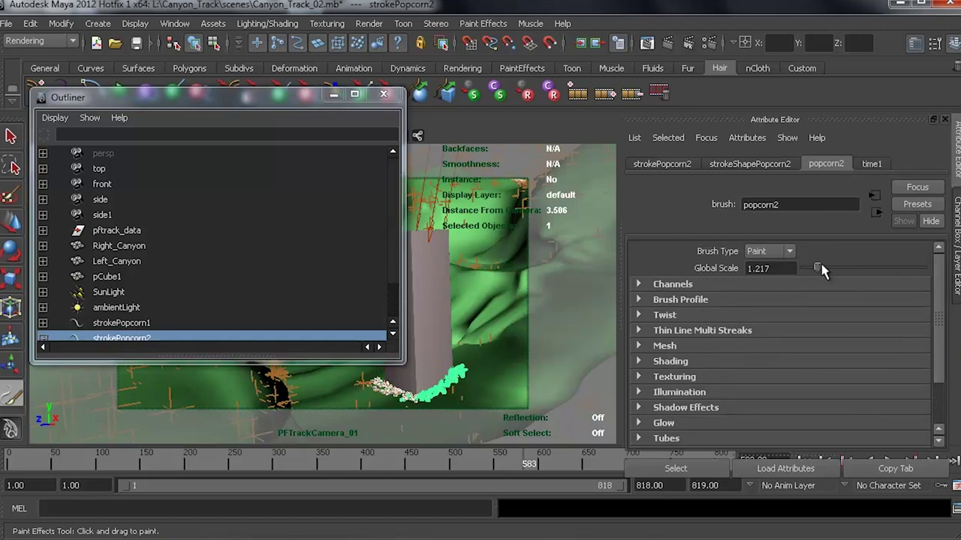
Step: Raise the popcorn2 brush's Global Scale to 3.935
drag(823, 273, 848, 268)
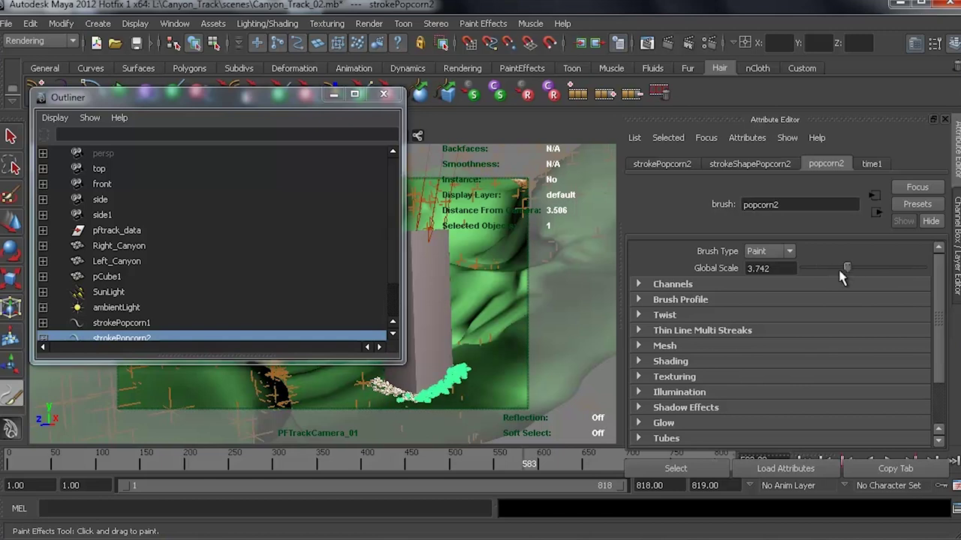
drag(841, 276, 848, 275)
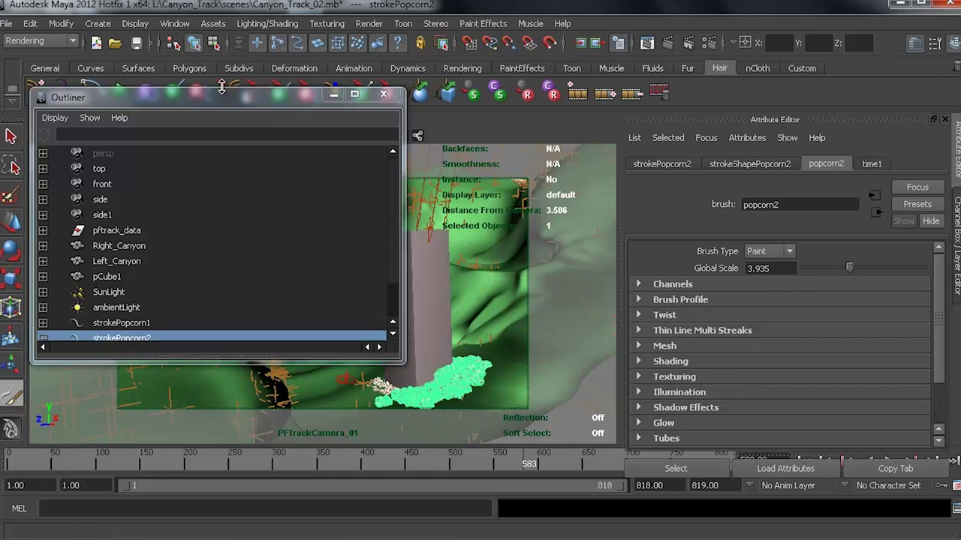
Step: Select strokePopcorn1 together with strokePopcorn2 and make them share one brush
drag(245, 94, 233, 46)
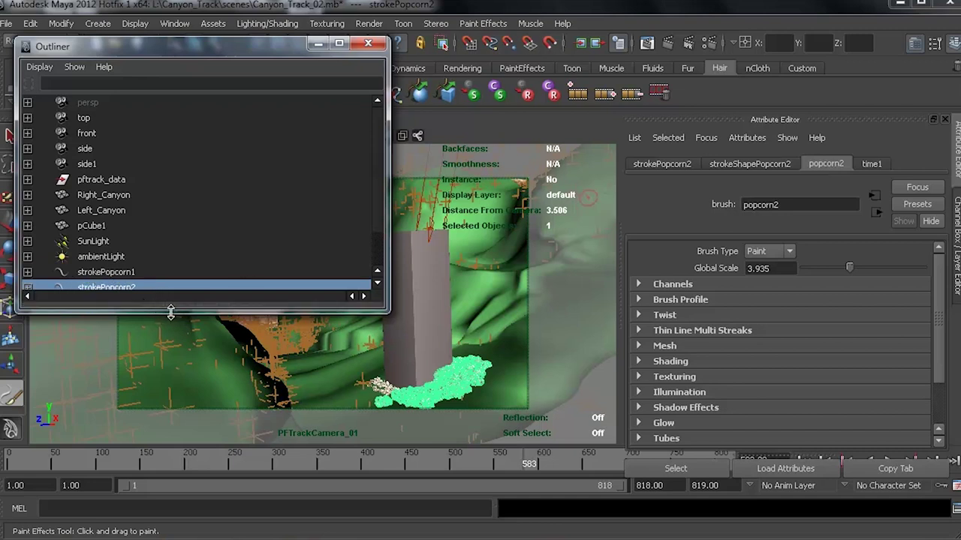
drag(172, 313, 172, 466)
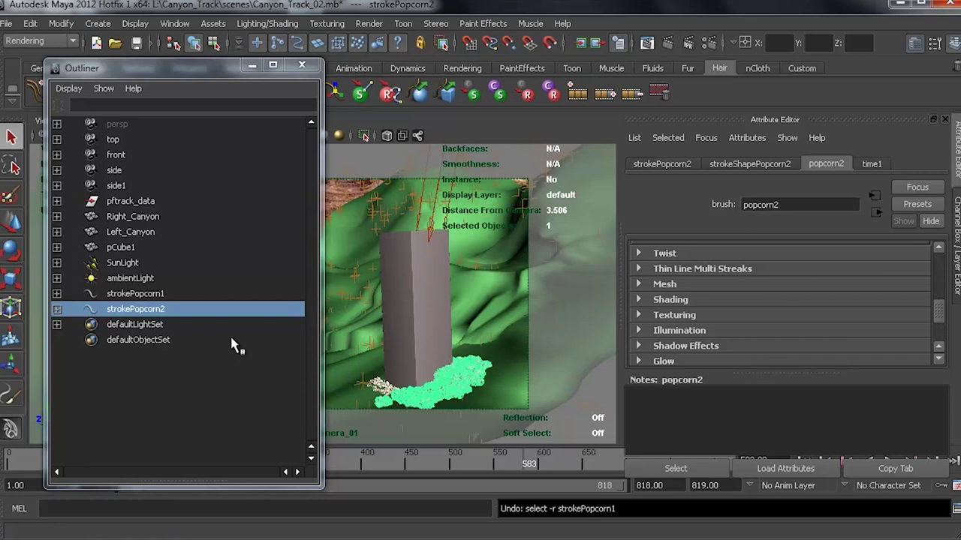
click(136, 293)
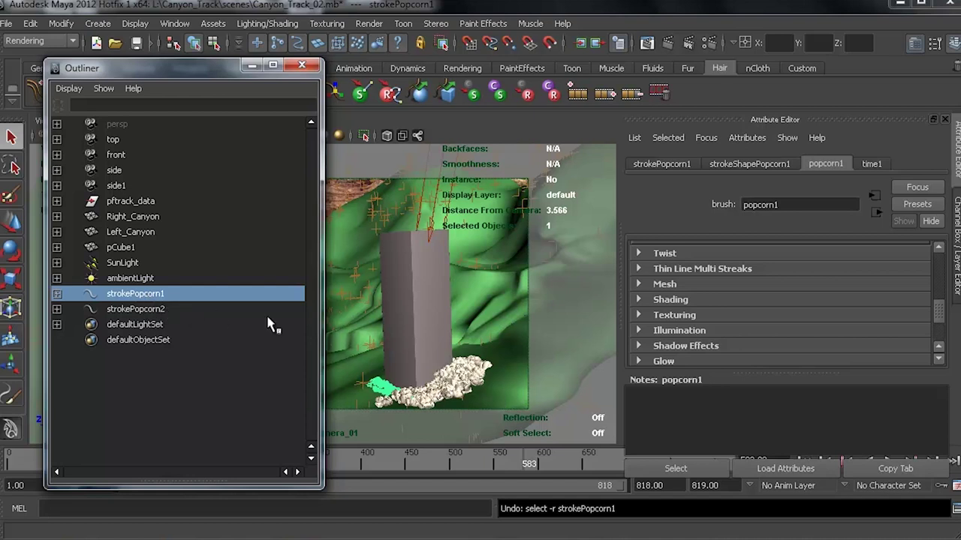
ctrl+click(150, 310)
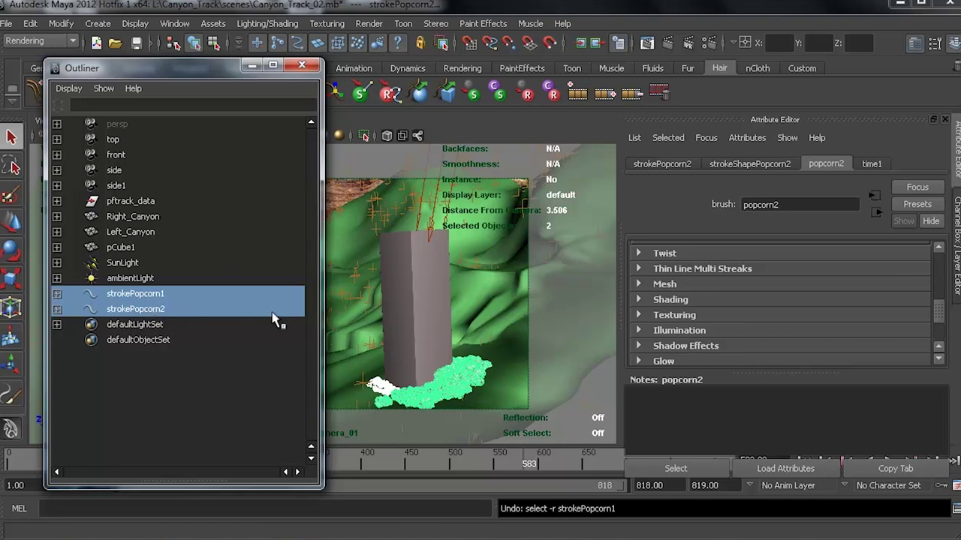
click(474, 26)
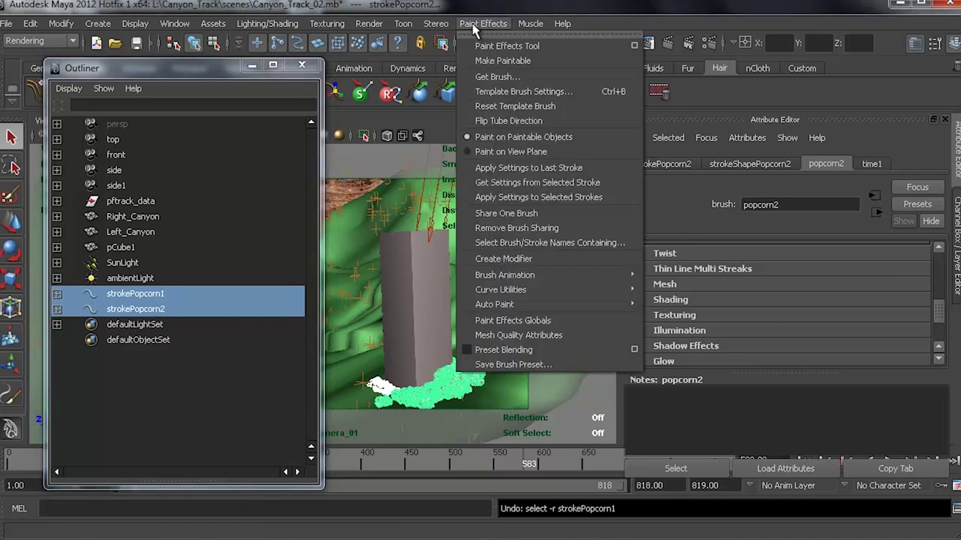
click(510, 214)
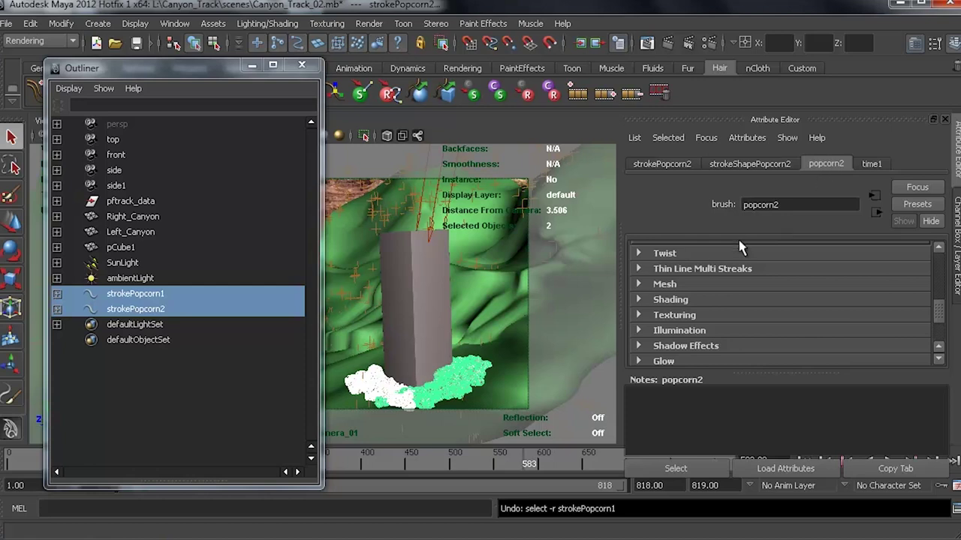
Step: Undo the last Brush Width change on the shared popcorn2 brush and collapse its Brush Profile settings
mouse_move(942, 321)
mouse_down()
mouse_move(938, 259)
mouse_move(938, 272)
mouse_up()
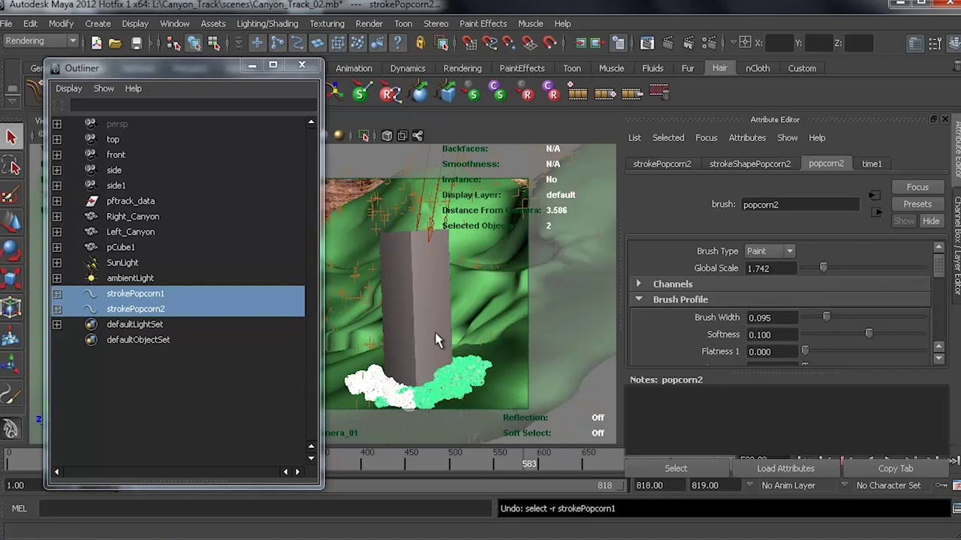
key(ctrl+z)
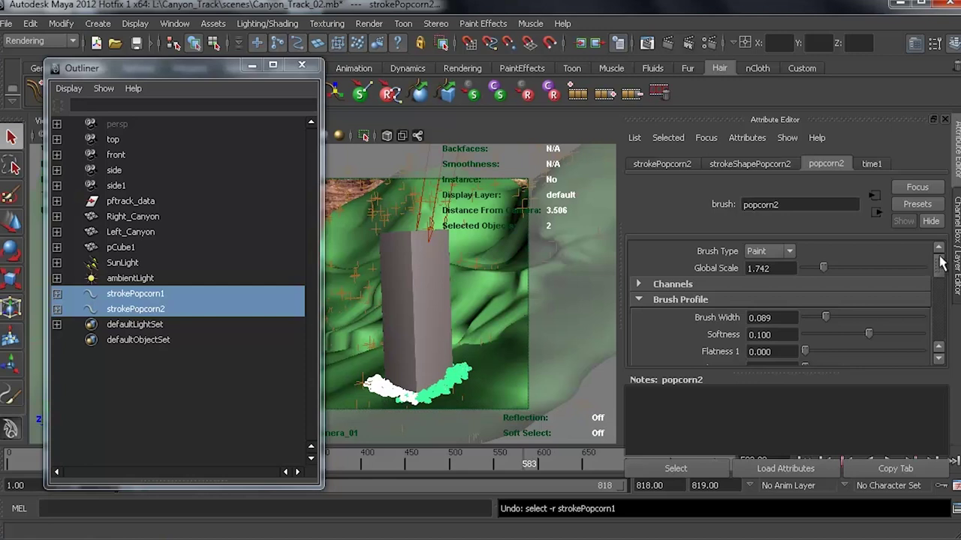
mouse_move(940, 263)
mouse_down()
mouse_move(944, 278)
mouse_move(944, 262)
mouse_up()
click(639, 300)
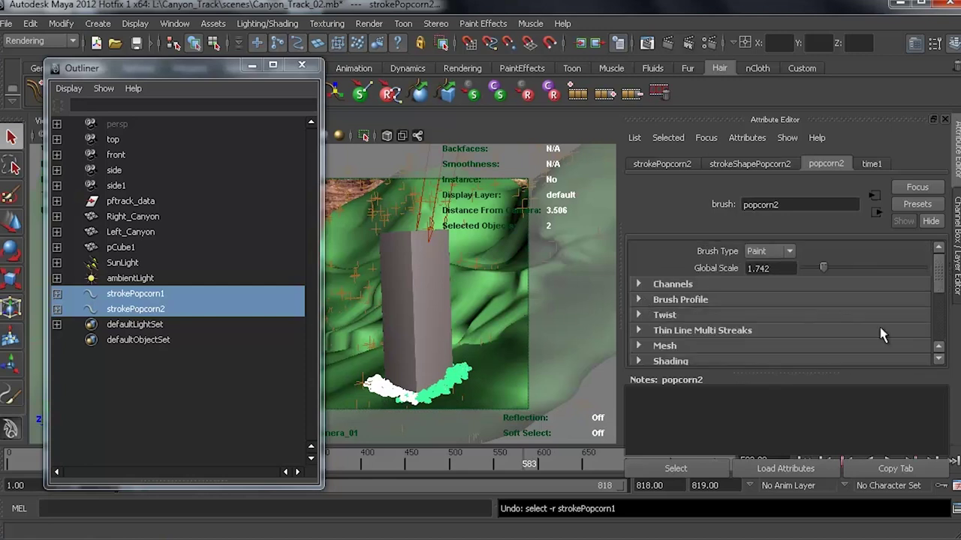
Step: Set Segments to 4 in the Tubes Creation settings of the popcorn2 brush
drag(942, 281, 944, 328)
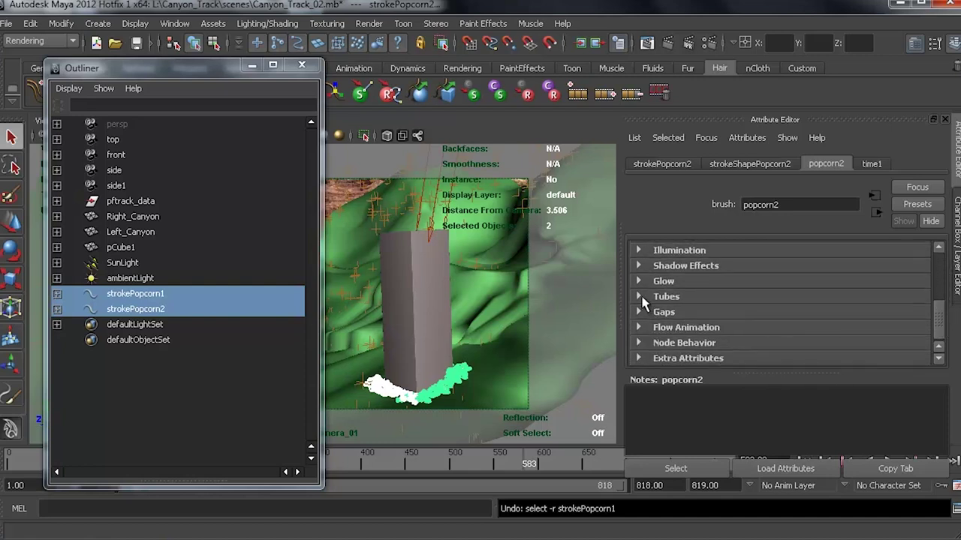
click(639, 297)
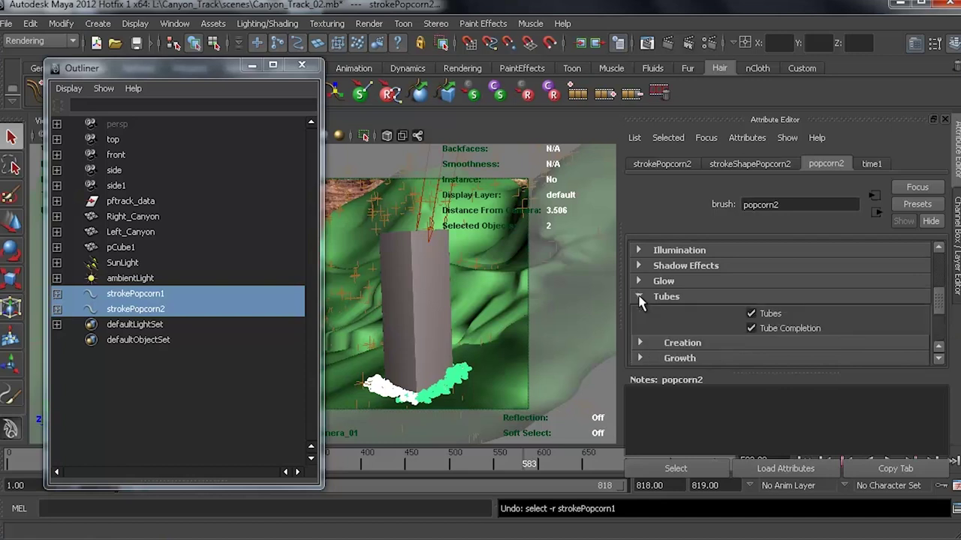
click(640, 343)
scroll(937, 306, down, 5)
drag(944, 314, 944, 304)
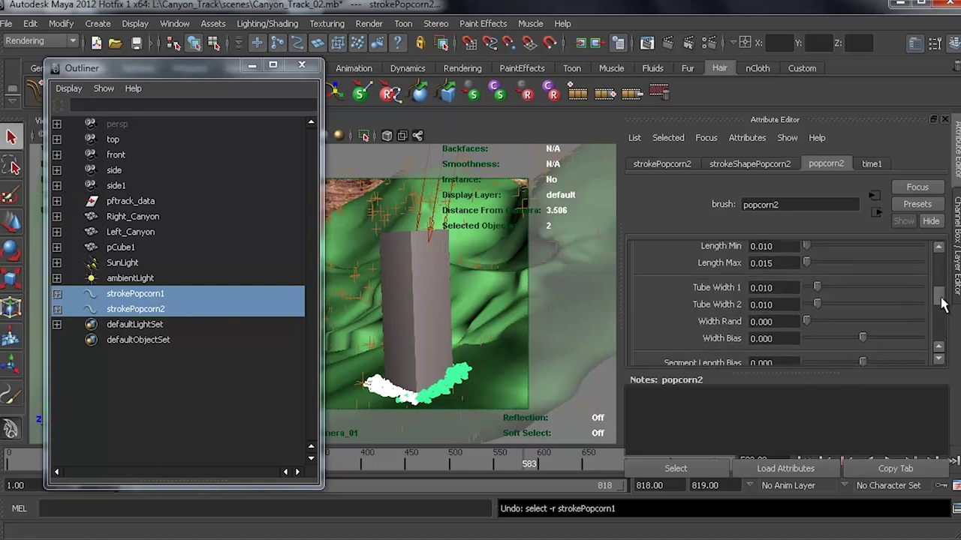
drag(791, 374, 793, 456)
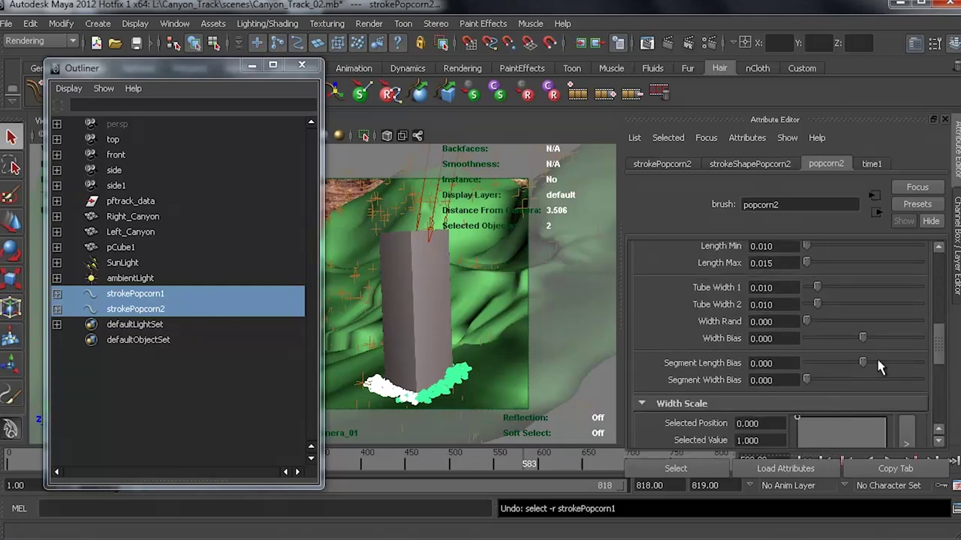
drag(941, 351, 944, 339)
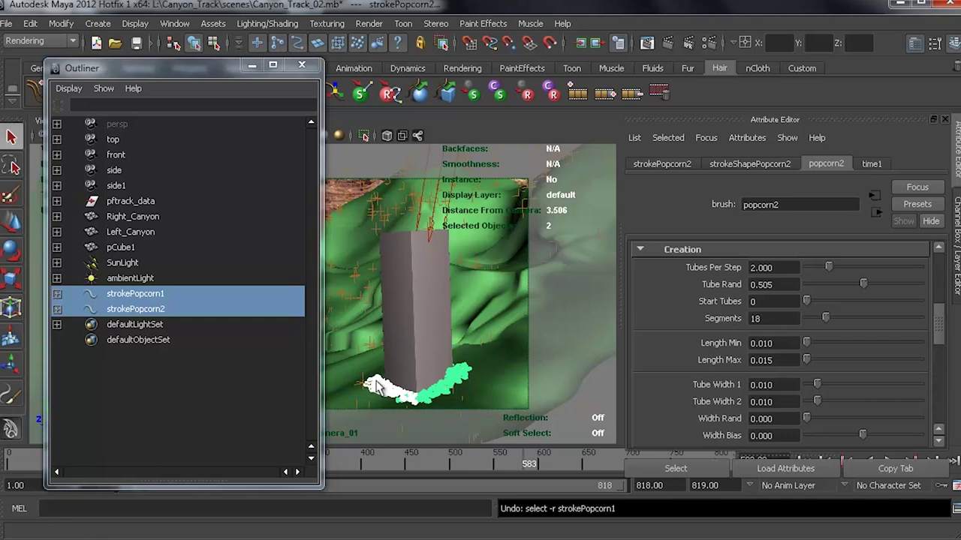
double_click(779, 318)
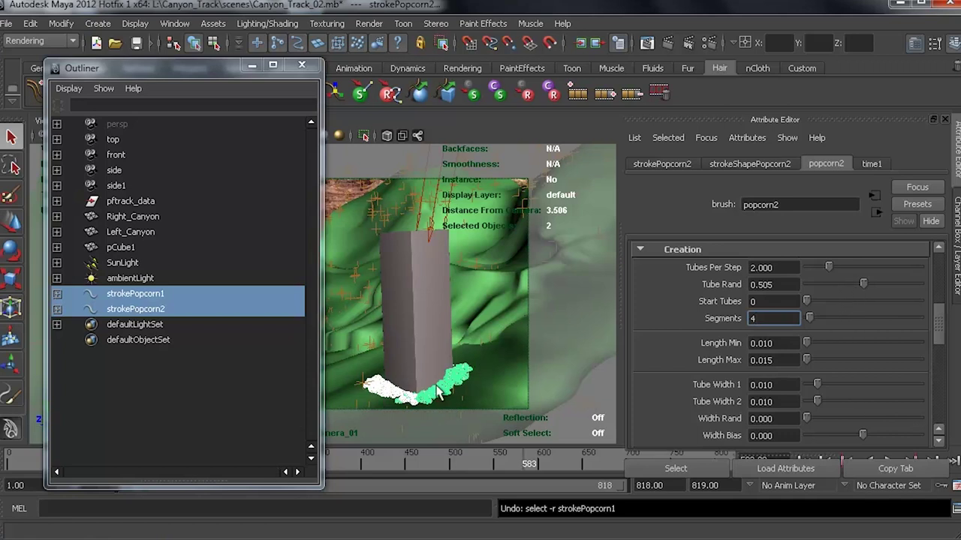
Step: Increase the popcorn2 brush's Tube Rand to 0.939
drag(868, 284, 873, 284)
click(916, 284)
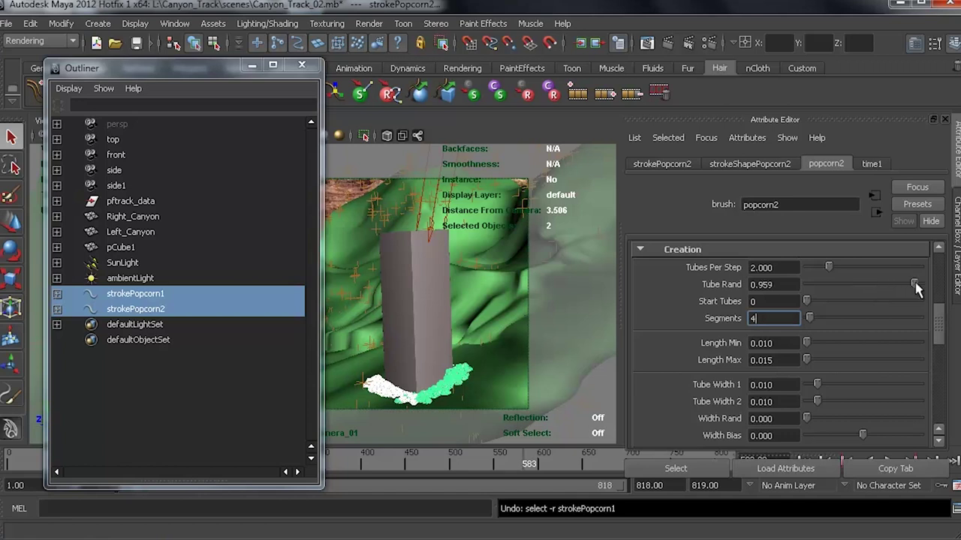
drag(916, 287, 914, 287)
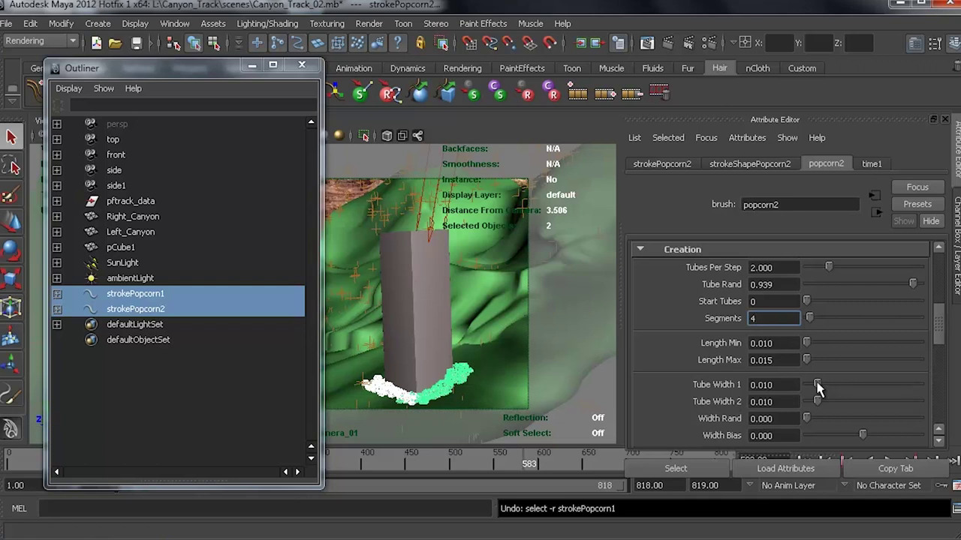
Step: Set Tube Width 1 and Tube Width 2 to 0.007 and Width Rand to 0.415 for the popcorn2 brush
drag(814, 380, 818, 388)
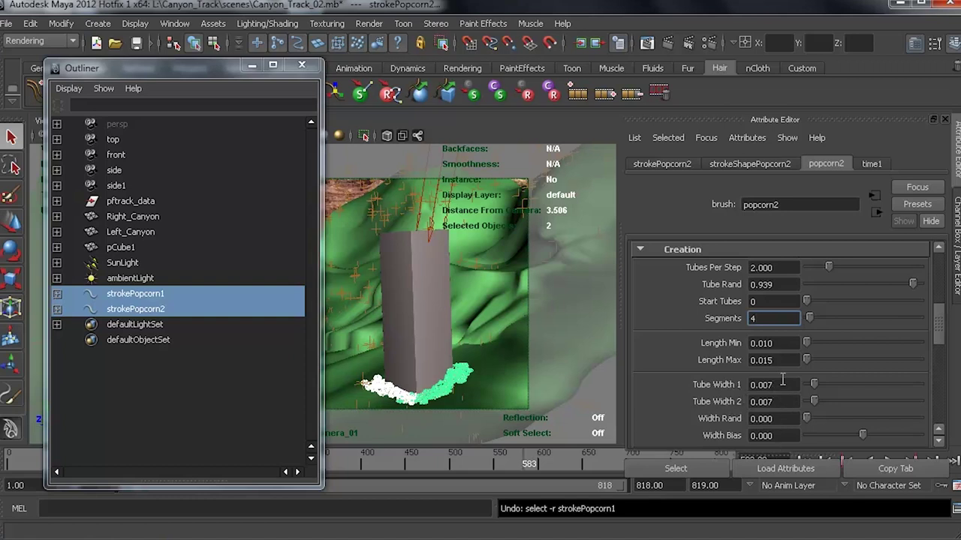
drag(808, 419, 810, 420)
click(853, 418)
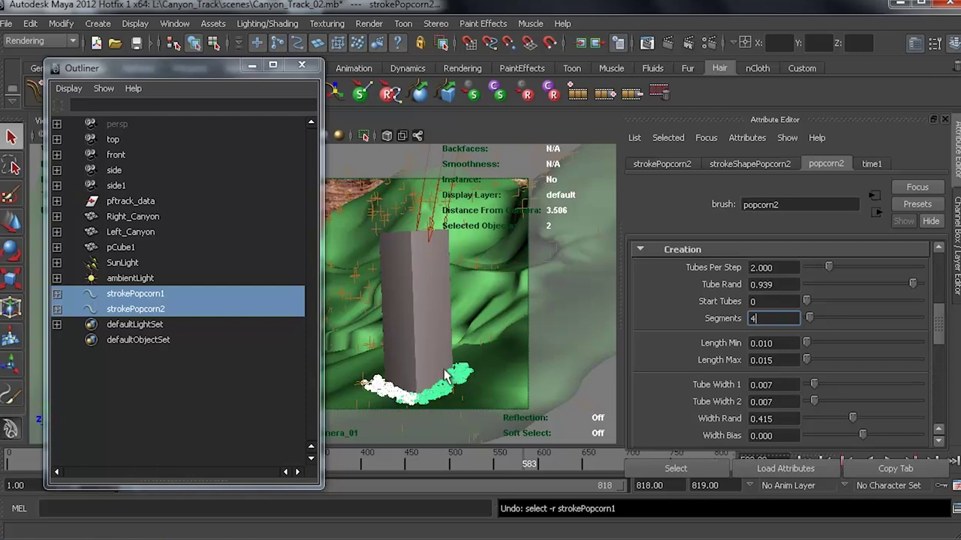
Step: Reduce the popcorn2 brush's Tubes Per Step to 0.816 and move the Outliner aside
click(816, 267)
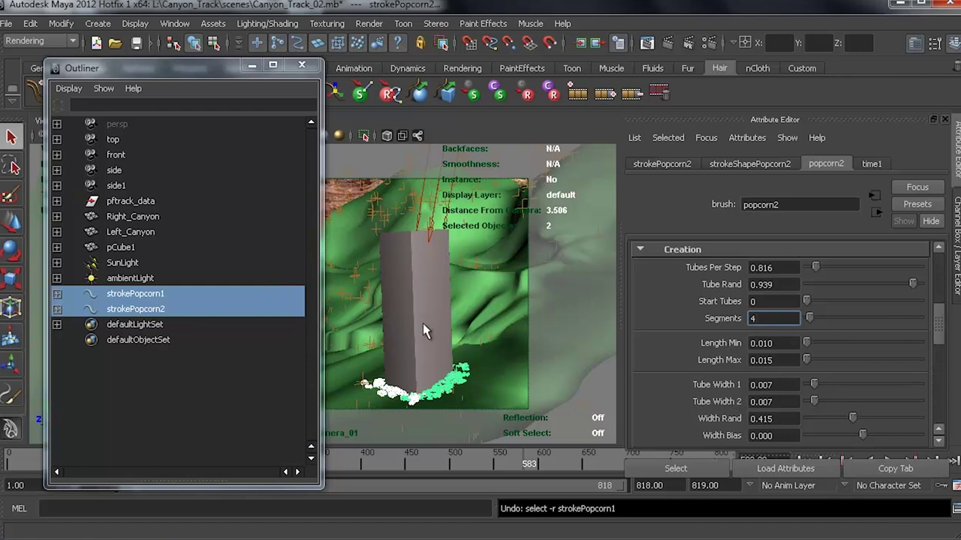
drag(209, 73, 205, 69)
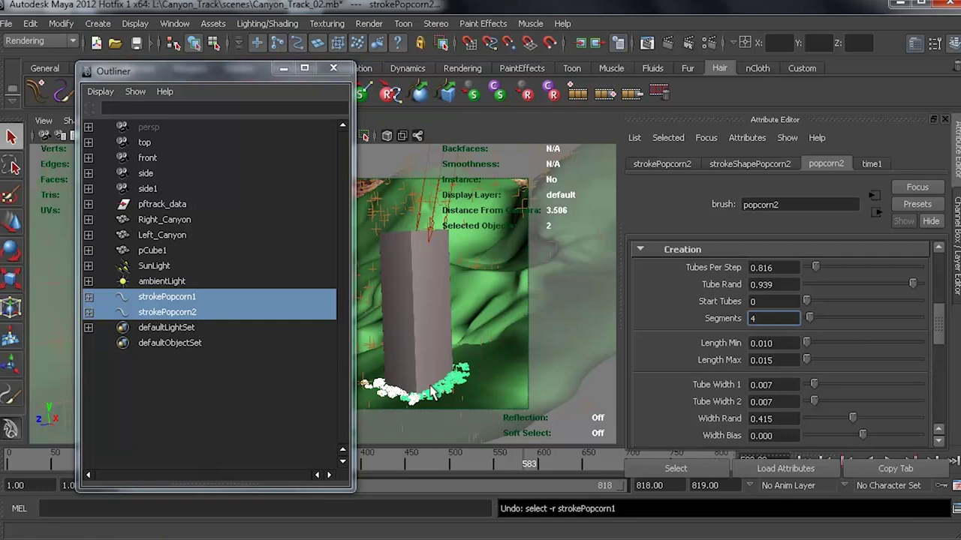
Step: Convert strokePopcorn1 and strokePopcorn2 from Paint Effects to polygons with quad output, hidden strokes and a poly limit of 100000
drag(172, 298, 173, 312)
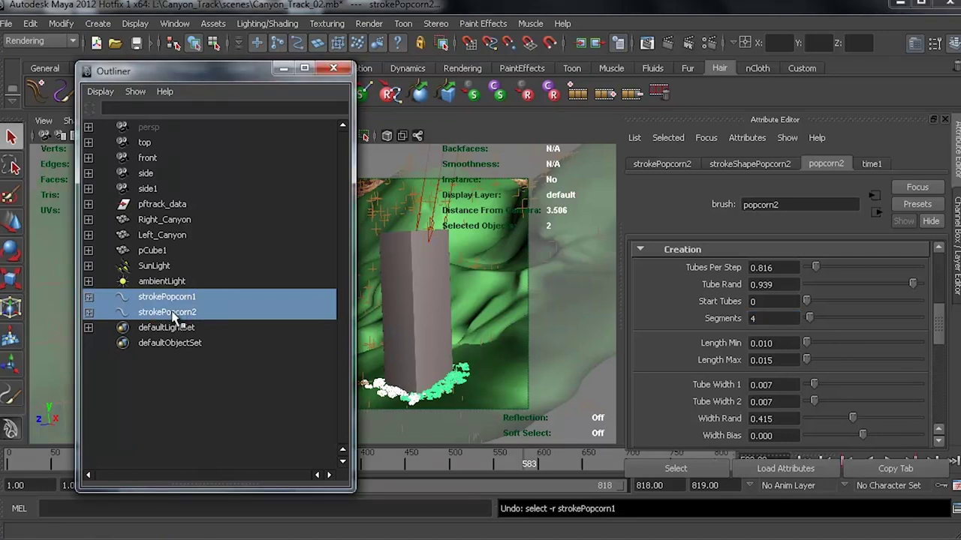
click(59, 24)
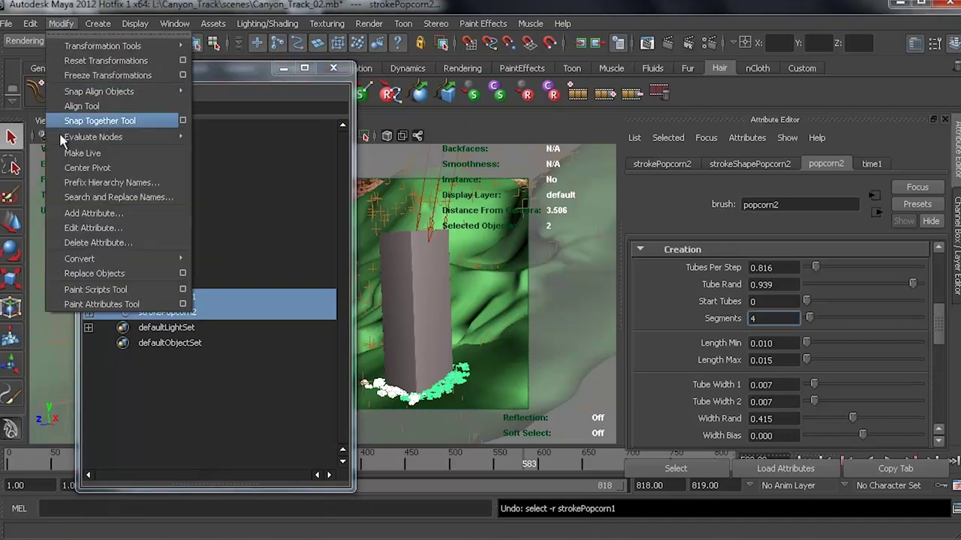
mouse_move(90, 259)
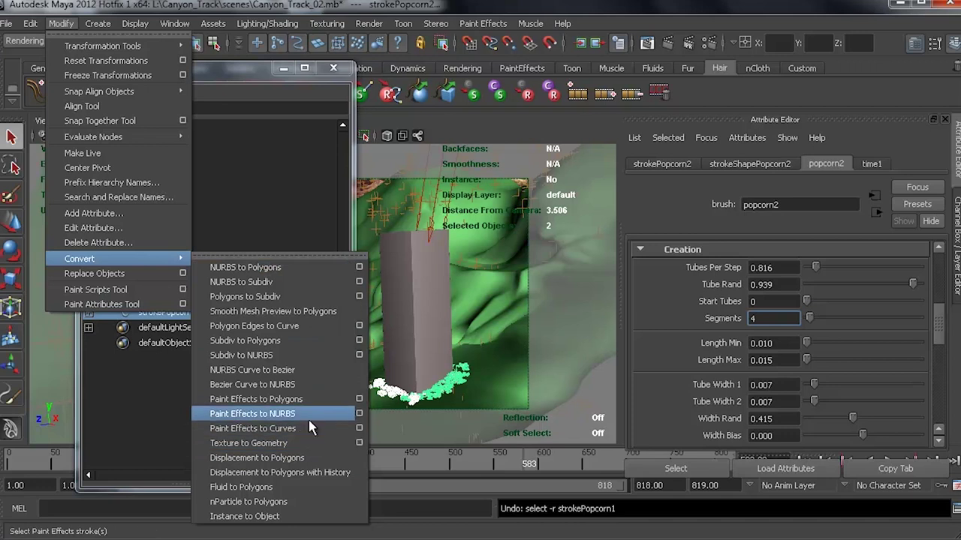
click(361, 402)
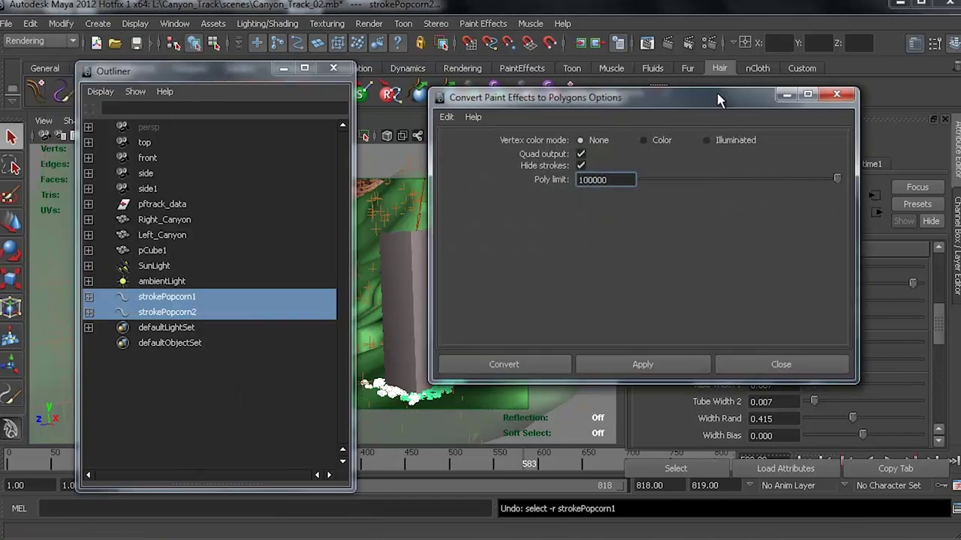
mouse_move(694, 101)
mouse_down()
mouse_move(506, 115)
mouse_move(574, 98)
mouse_up()
click(326, 113)
click(336, 142)
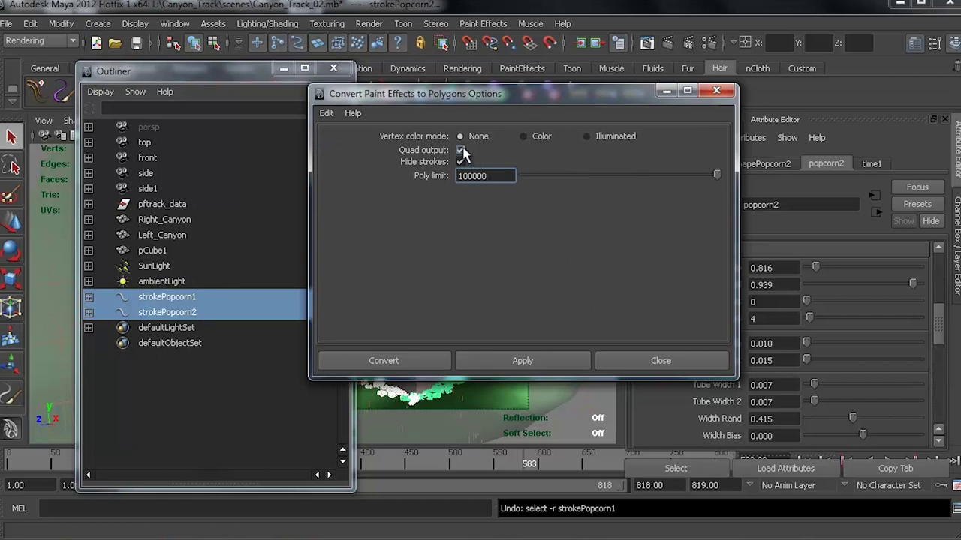
mouse_move(439, 100)
mouse_down()
mouse_move(542, 98)
mouse_move(525, 88)
mouse_up()
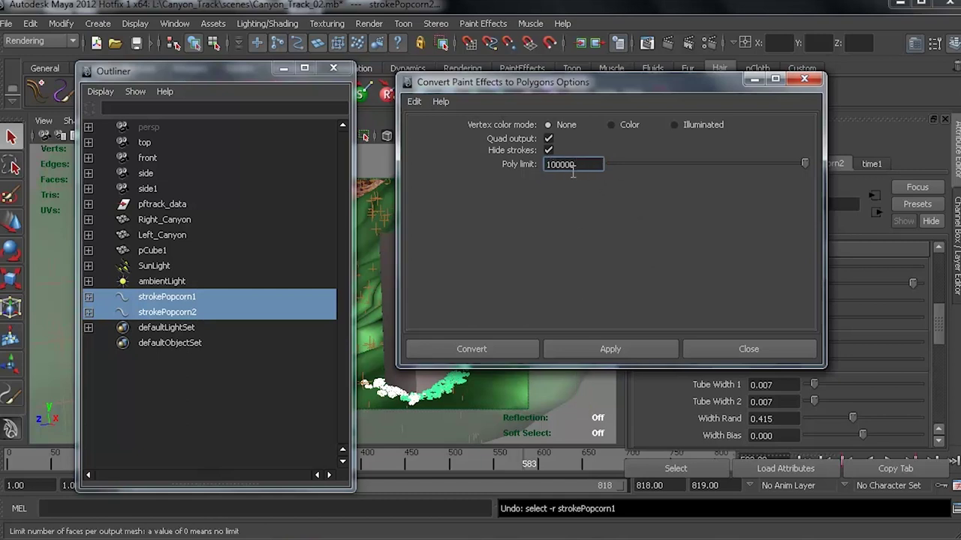
click(469, 351)
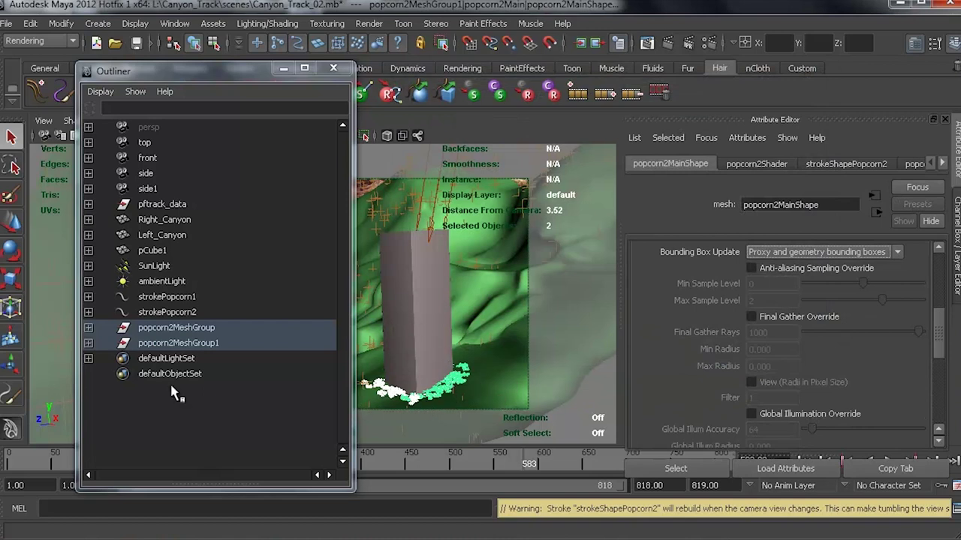
Step: Inspect the strokes and converted mesh groups, expanding popcorn2MeshGroup and selecting its popcorn2Main mesh
ctrl+click(159, 298)
ctrl+click(166, 313)
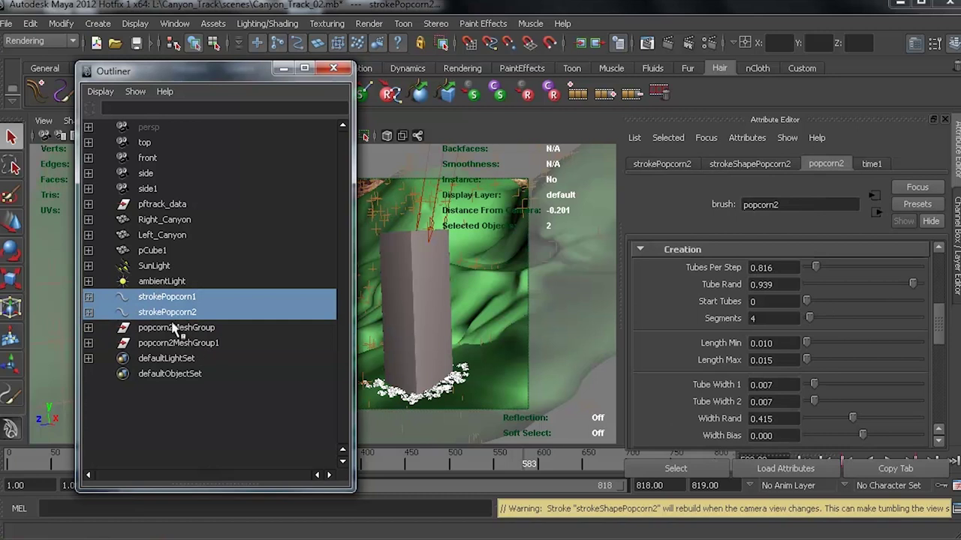
click(168, 328)
click(165, 342)
click(160, 328)
click(89, 328)
click(177, 344)
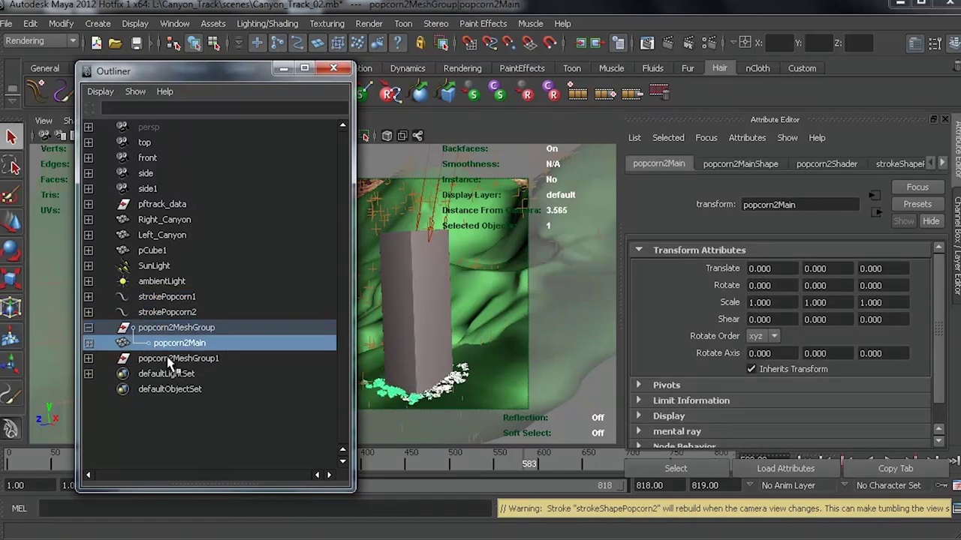
Step: Select both popcorn strokes and raise the popcorn2 brush's Global Scale to 2.774
click(168, 300)
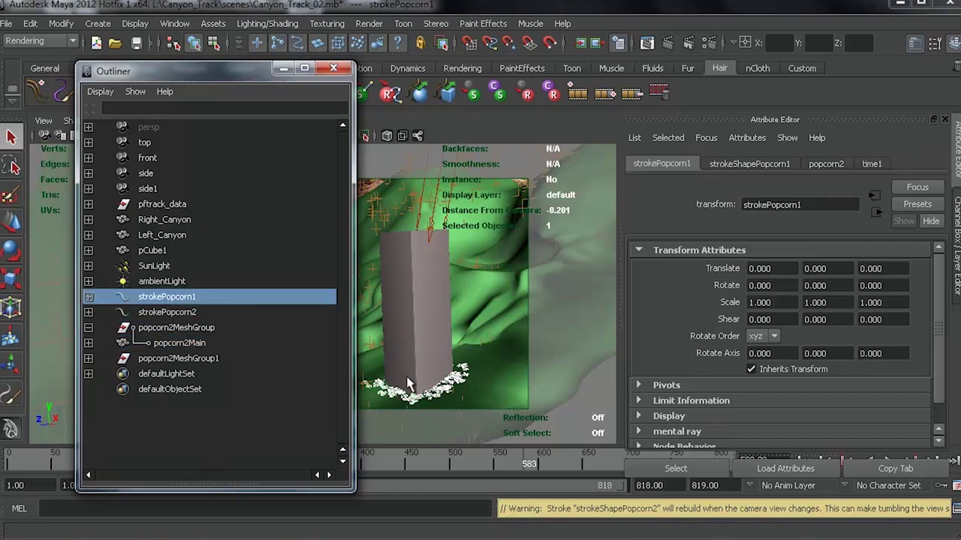
ctrl+click(183, 313)
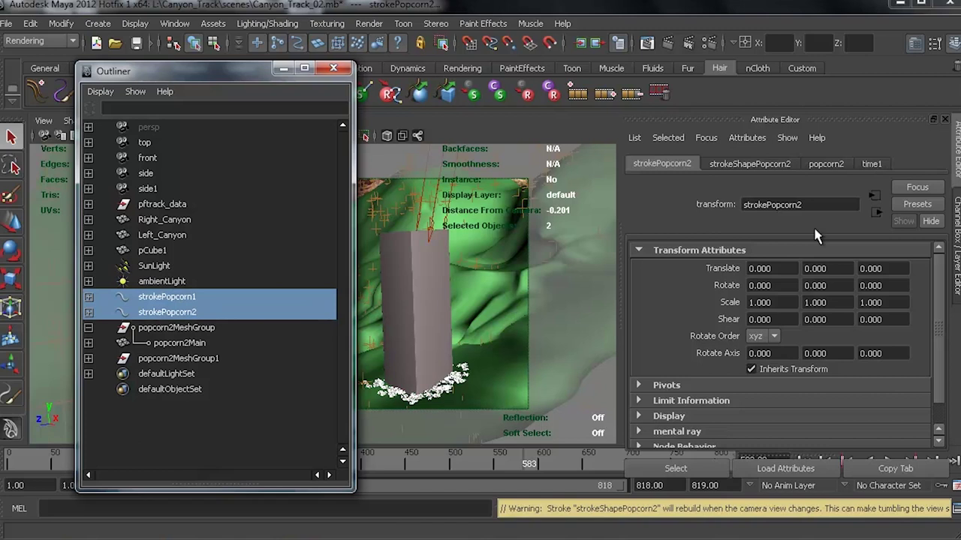
click(825, 164)
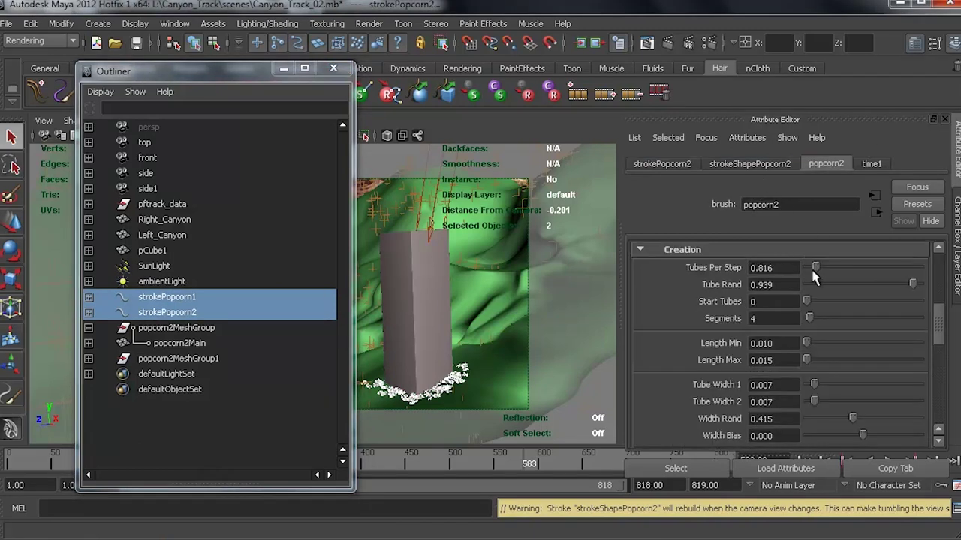
drag(943, 334, 943, 268)
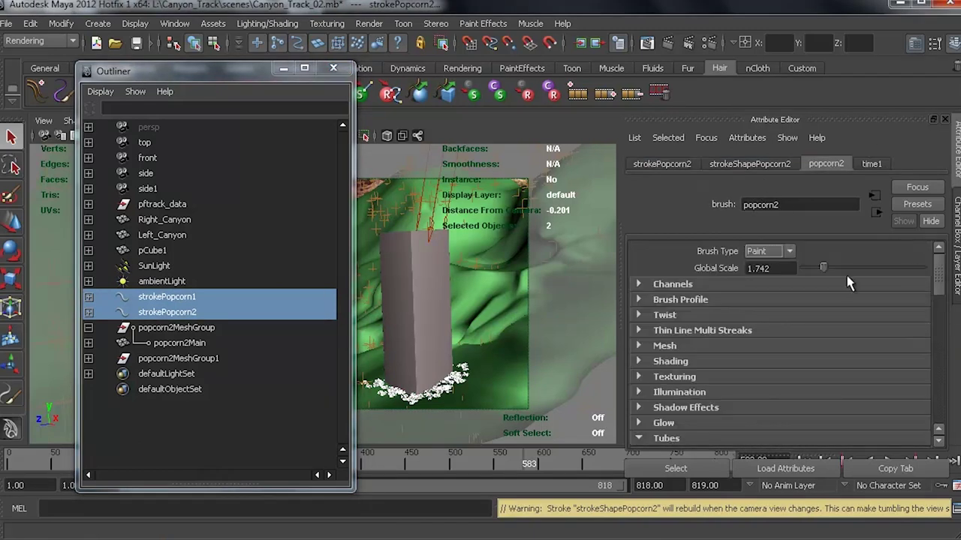
mouse_move(825, 268)
mouse_down()
mouse_move(855, 268)
mouse_move(804, 268)
mouse_move(861, 268)
mouse_move(837, 268)
mouse_up()
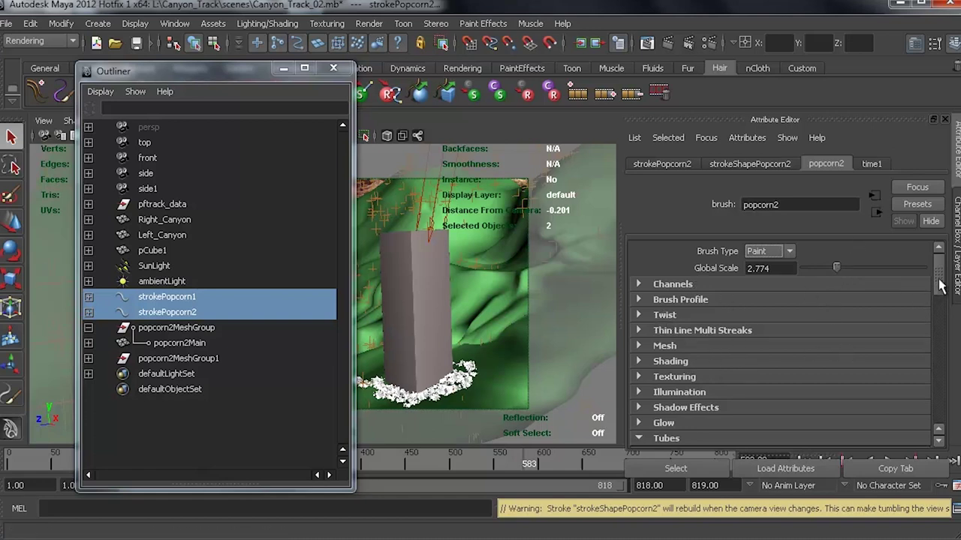
Step: Set the popcorn2 brush's Tubes Per Step to 0.408, Tube Width 1 to 0.010 and Tube Width 2 to 0.020
drag(937, 290, 946, 333)
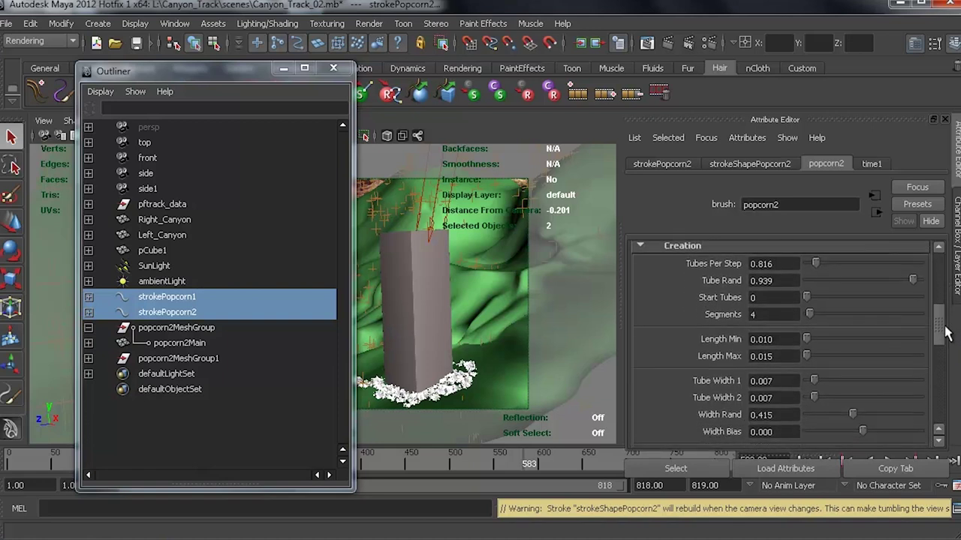
drag(821, 265, 812, 270)
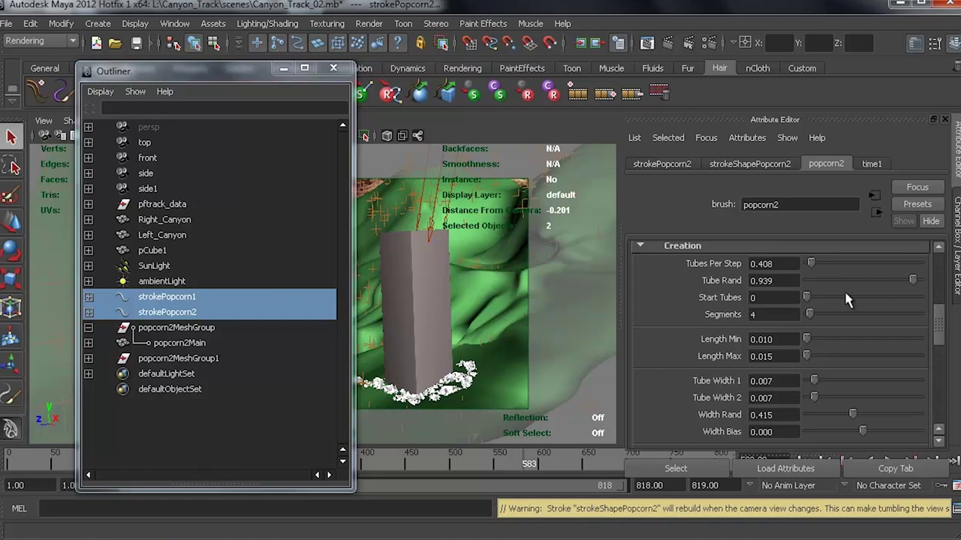
mouse_move(816, 398)
mouse_down()
mouse_move(828, 401)
mouse_move(817, 381)
mouse_up()
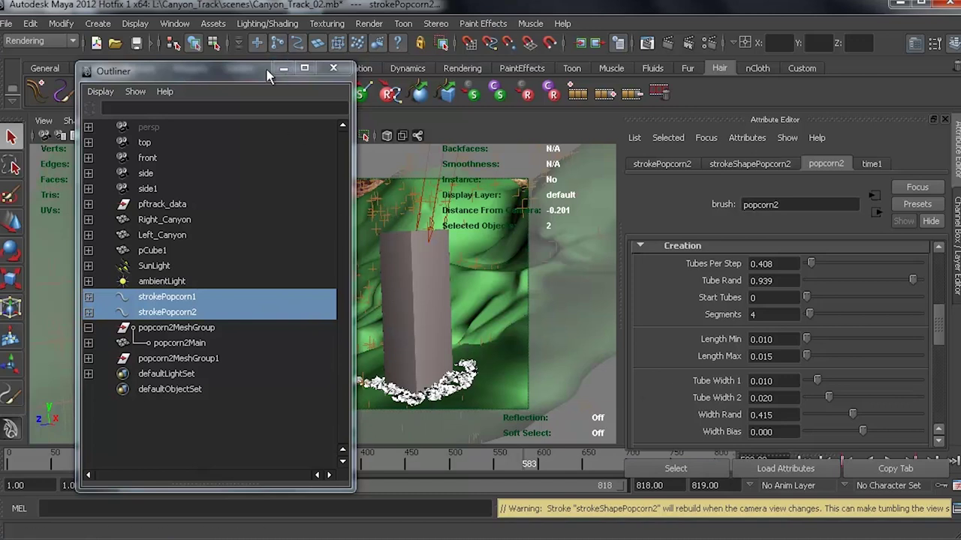
Step: Open the Hypershade and create a Surface Shader material for the rocks
drag(207, 76, 687, 68)
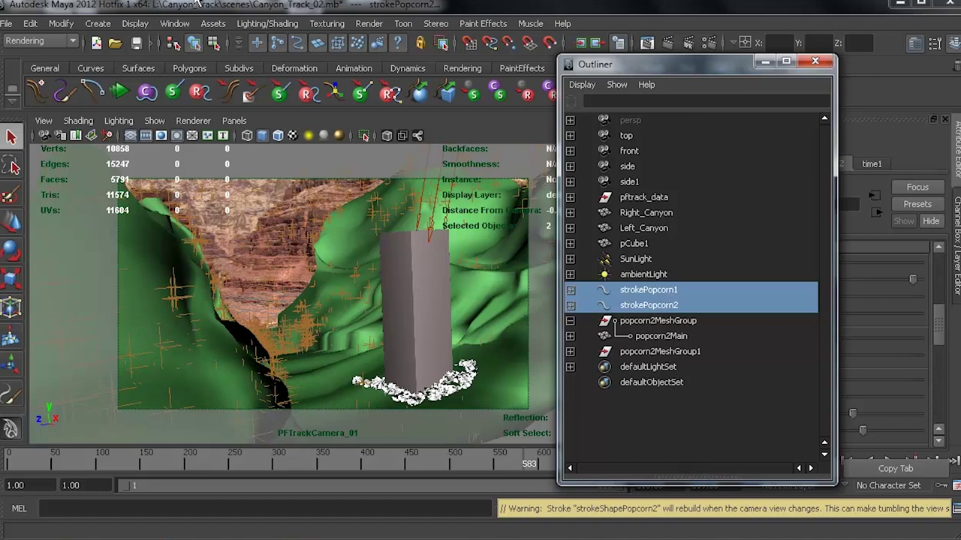
click(177, 26)
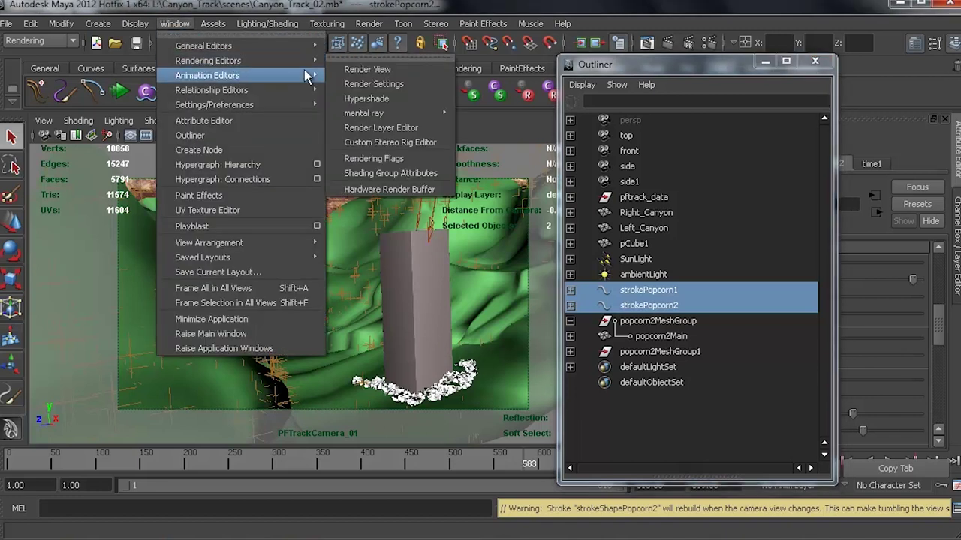
mouse_move(295, 69)
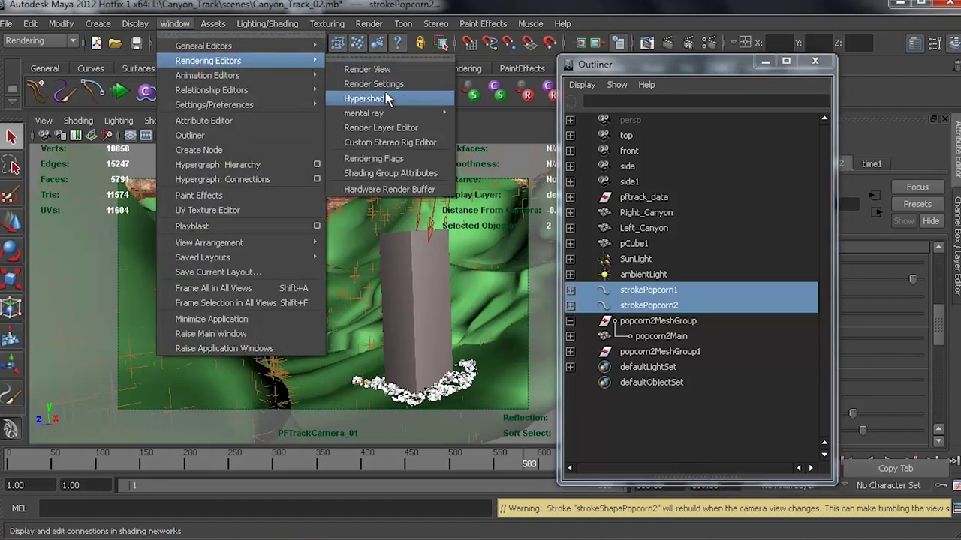
click(383, 92)
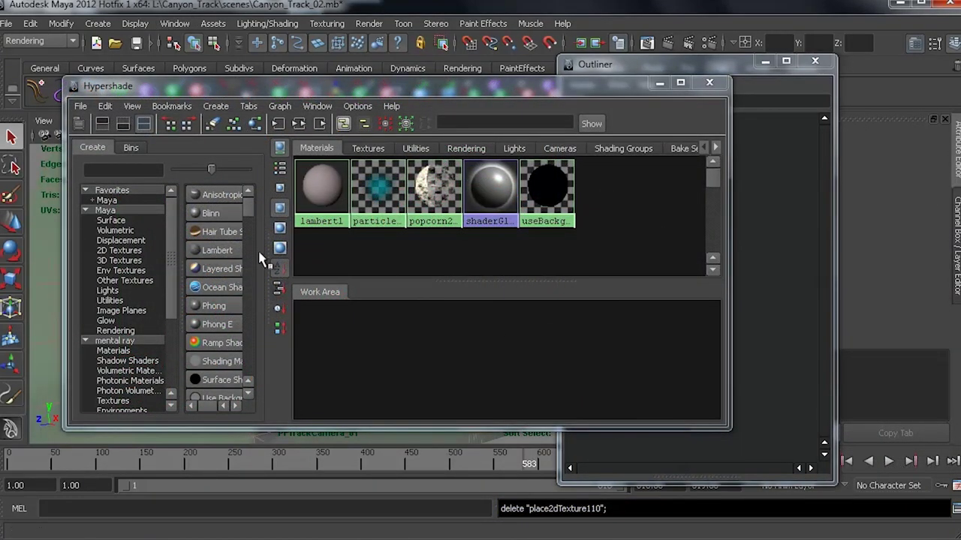
scroll(249, 214, down, 4)
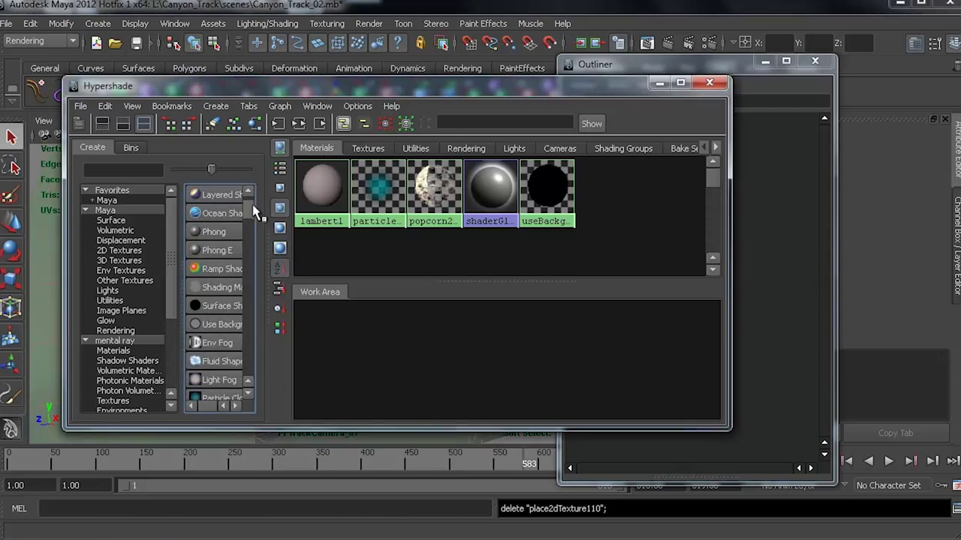
click(216, 308)
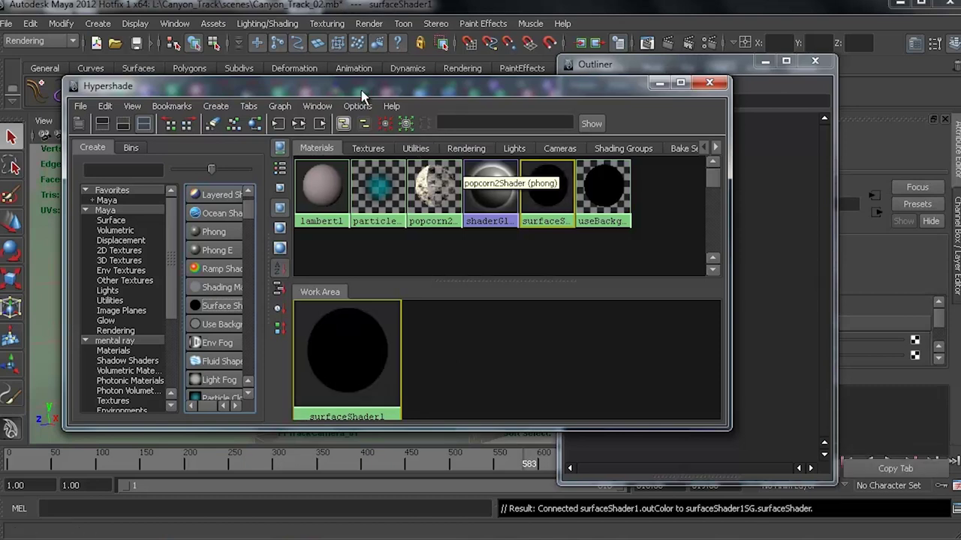
Step: Fit the Hypershade beside the Outliner, then expand popcorn2MeshGroup1 and turn off the display of shapes in the Outliner
drag(379, 89, 343, 92)
drag(693, 225, 521, 225)
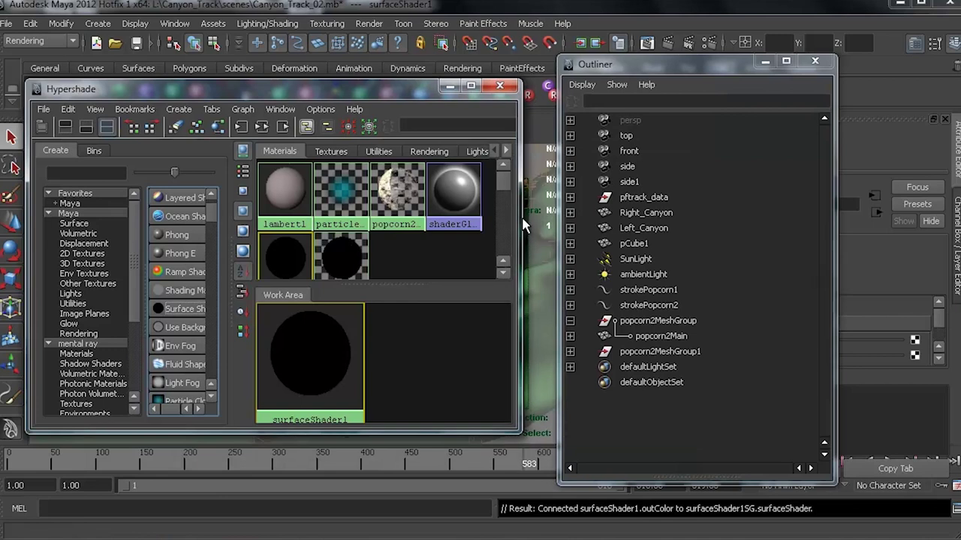
click(570, 351)
click(582, 84)
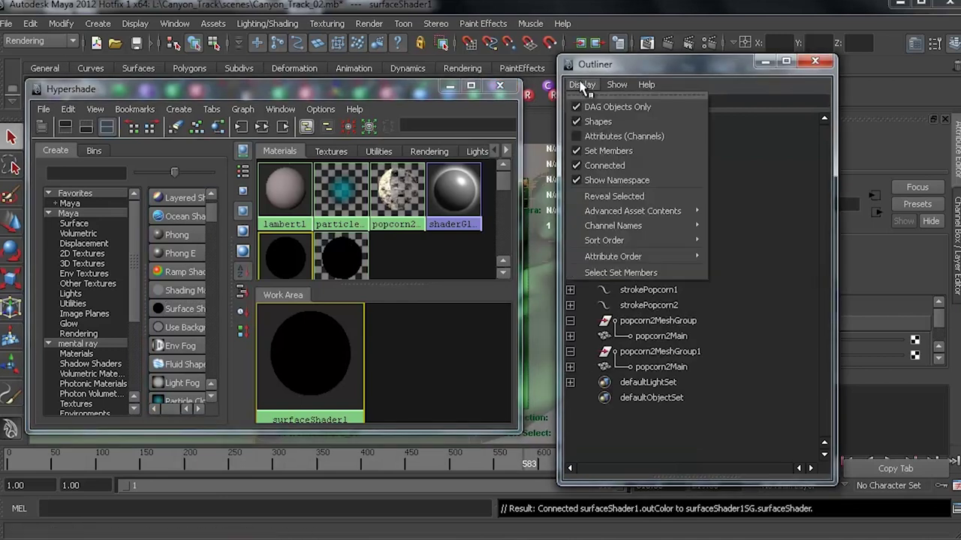
click(608, 122)
Step: Assign surfaceShader1 to the popcorn2Main meshes in both popcorn mesh groups
click(665, 336)
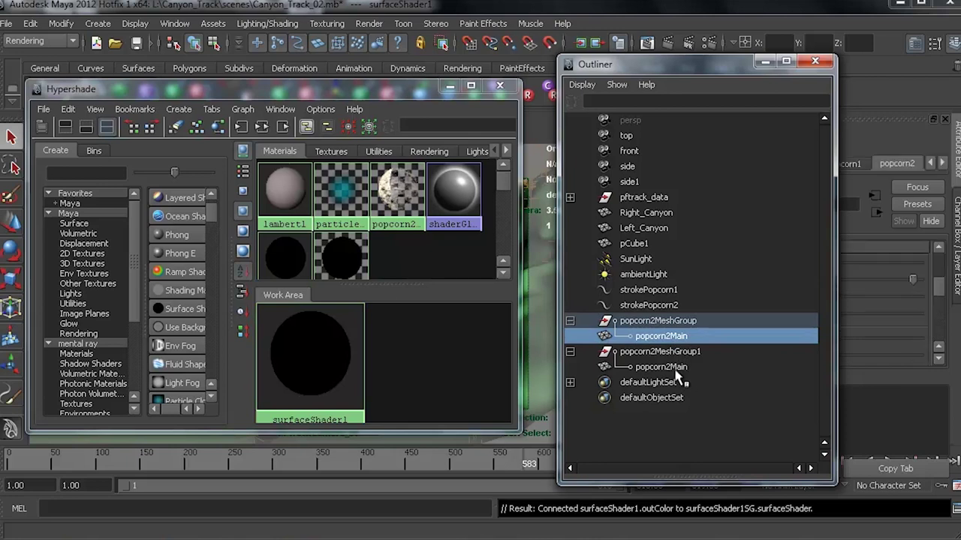
ctrl+click(671, 366)
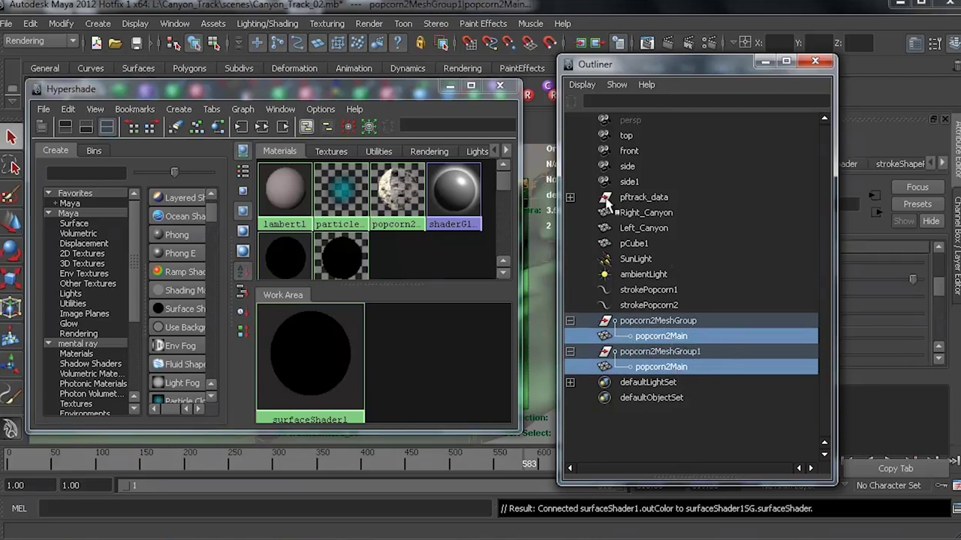
right_drag(303, 349, 308, 318)
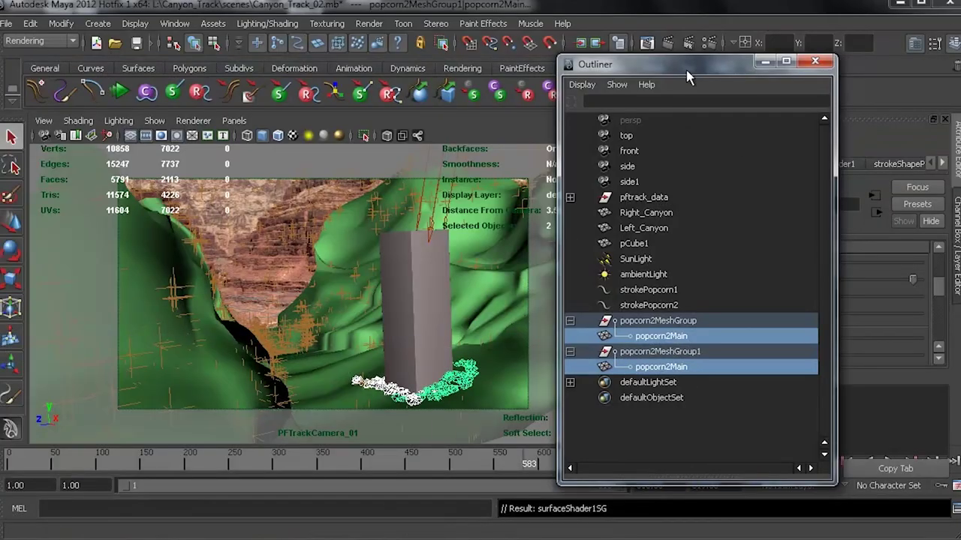
Step: Scrub the timeline back to frame 471 and forward to frame 580 to check the rocks at the box's base
drag(686, 70, 200, 54)
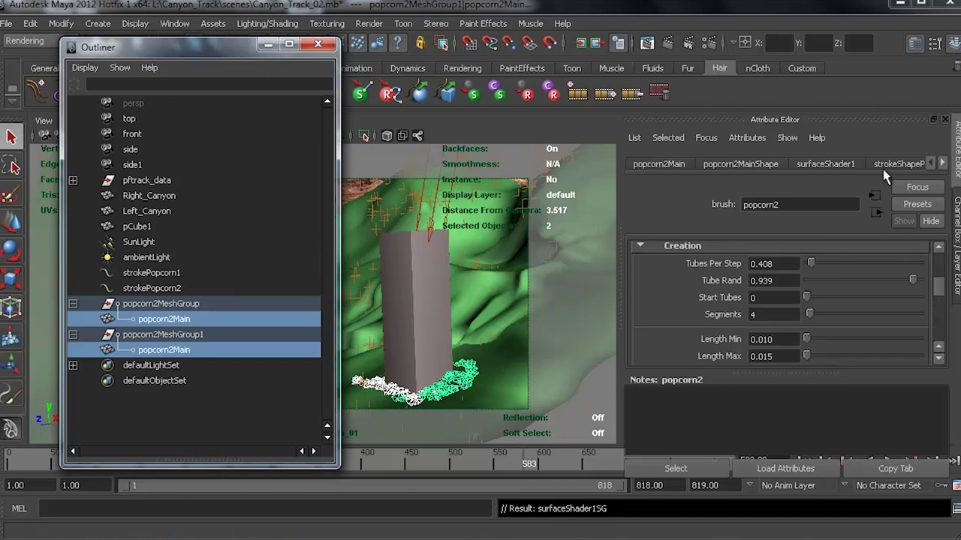
click(945, 165)
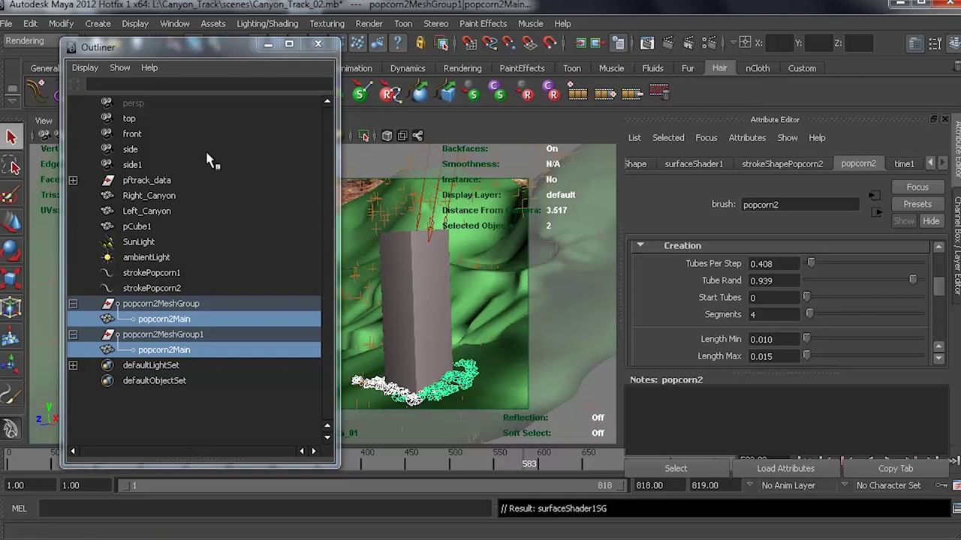
drag(248, 43, 816, 41)
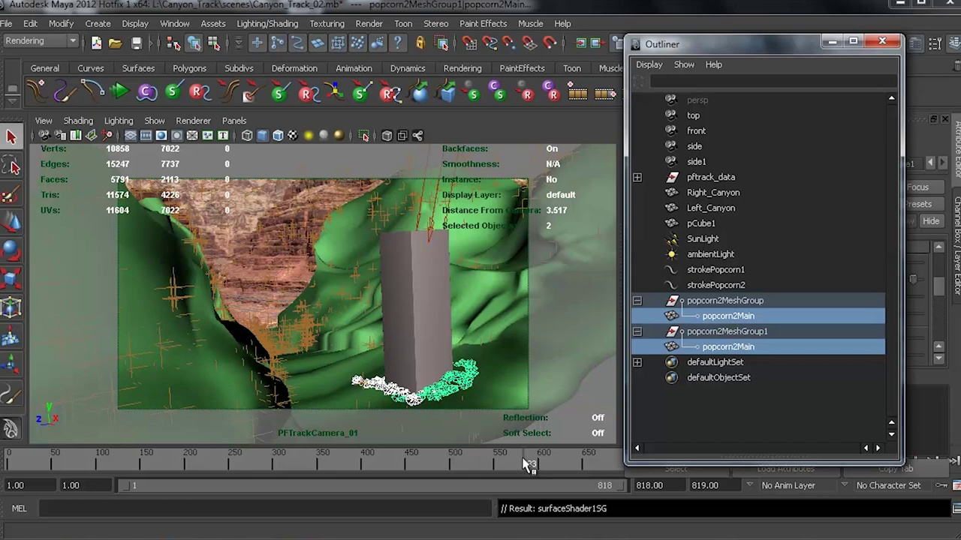
drag(529, 464, 424, 471)
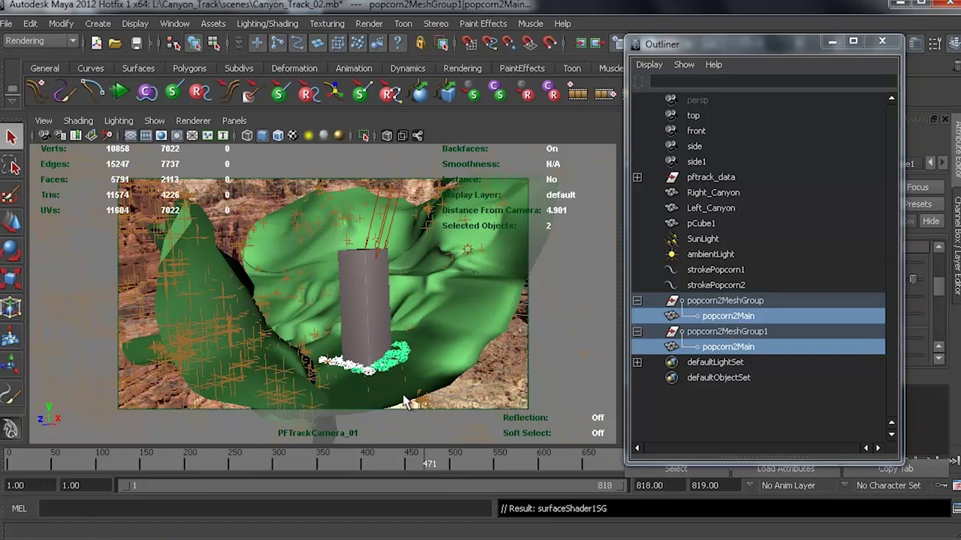
drag(428, 461, 523, 465)
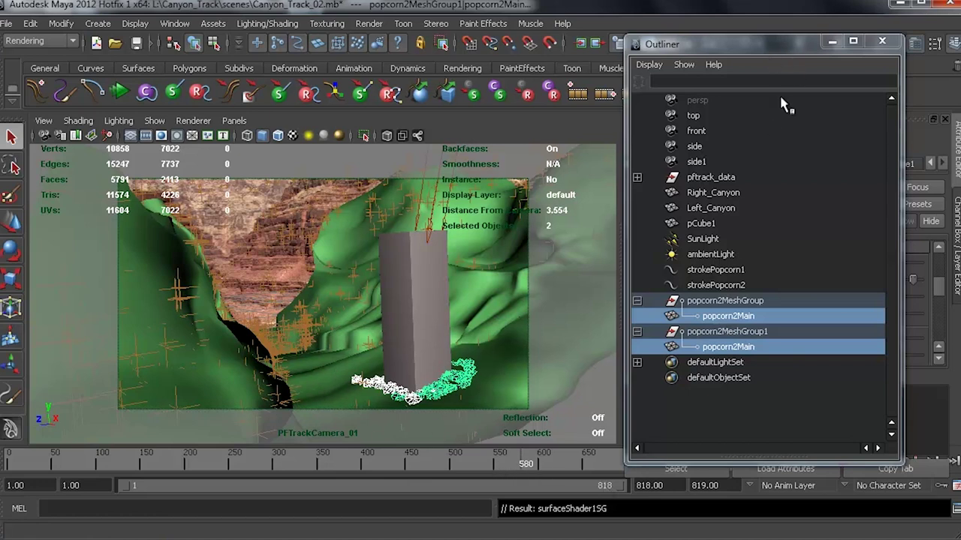
drag(769, 58, 213, 75)
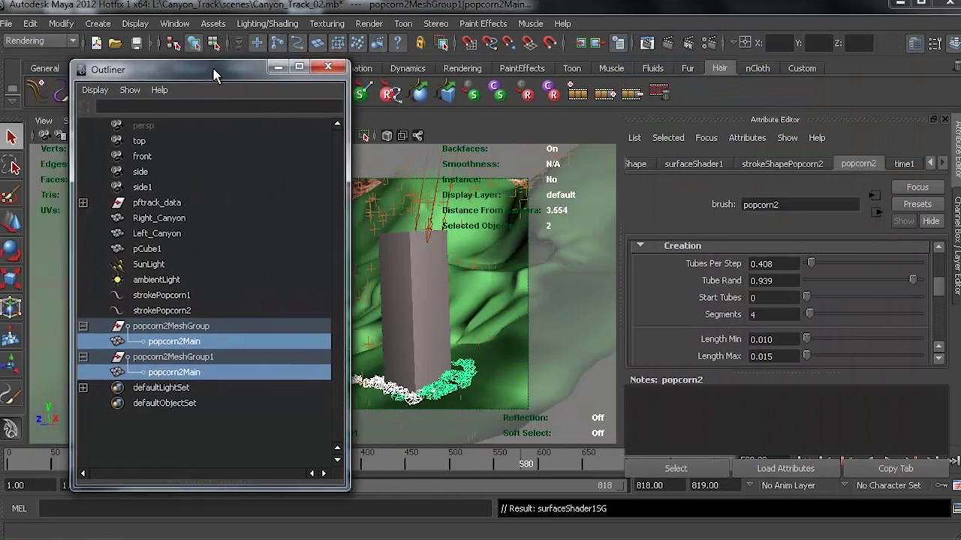
click(942, 163)
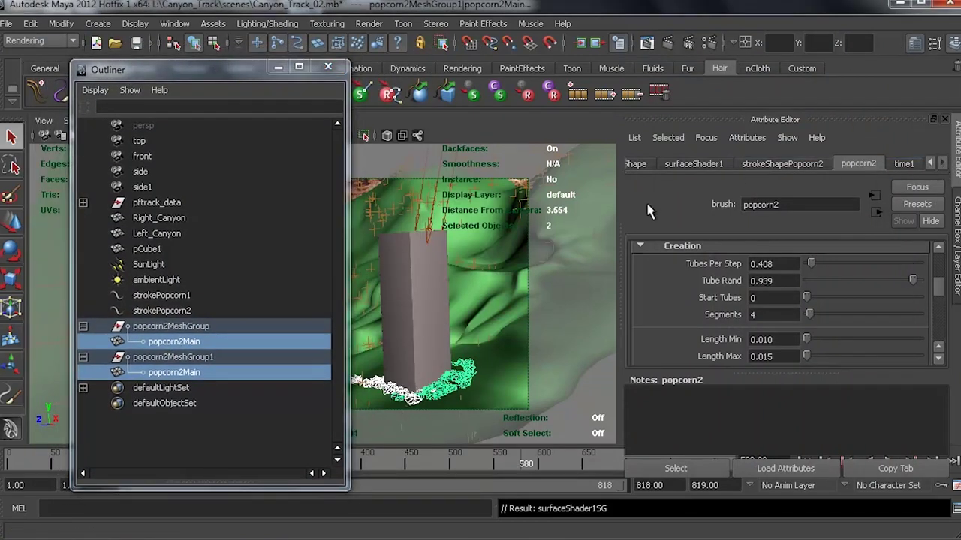
Step: Map surfaceShader1's Out Color with a File texture created as a projection
click(701, 170)
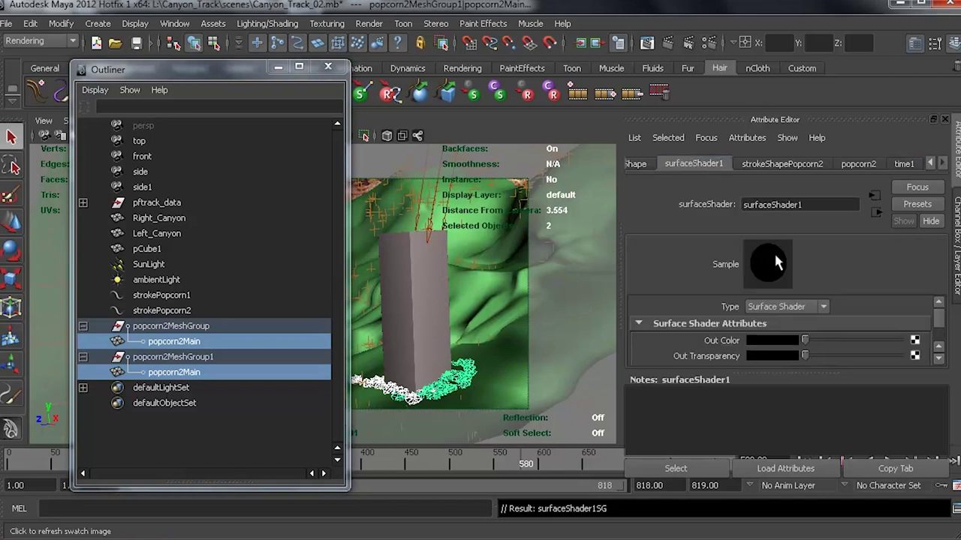
drag(815, 369, 818, 476)
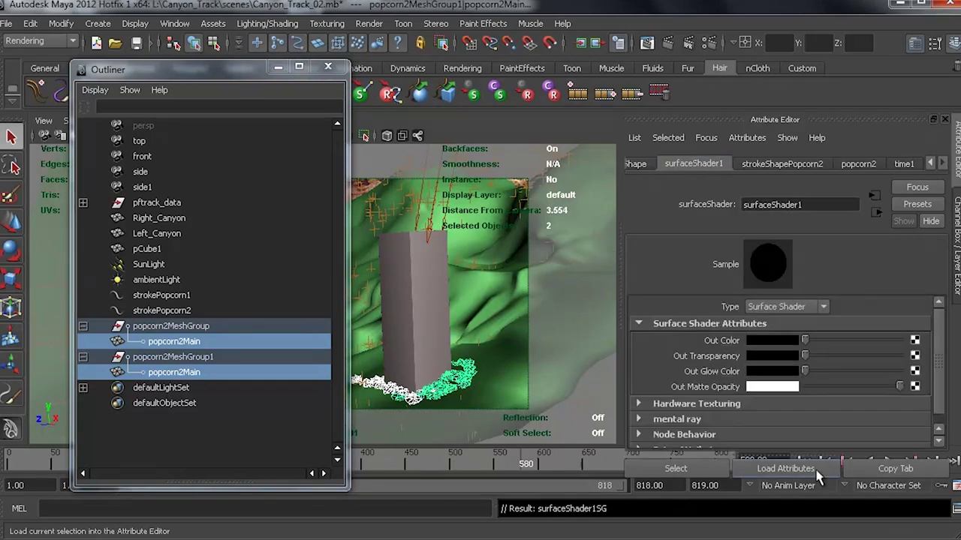
click(915, 341)
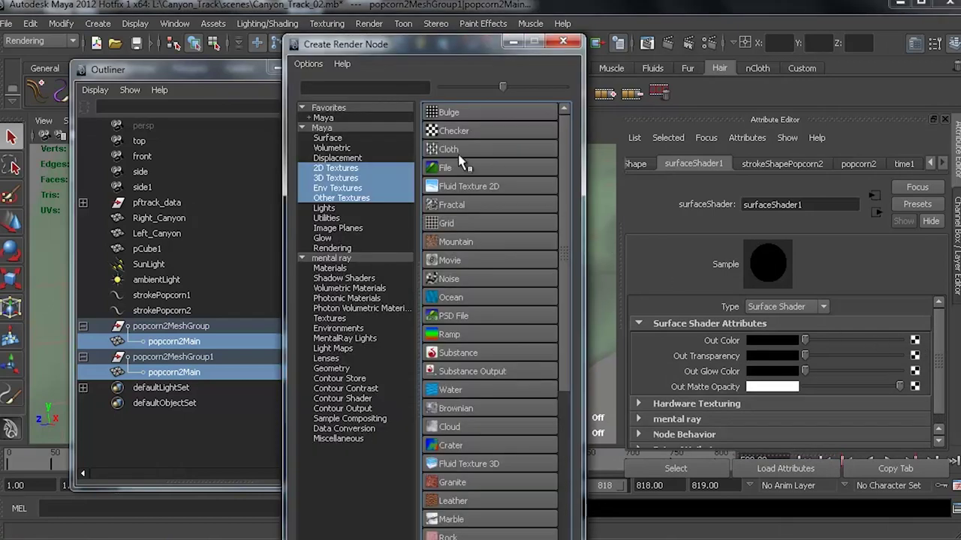
right_click(465, 171)
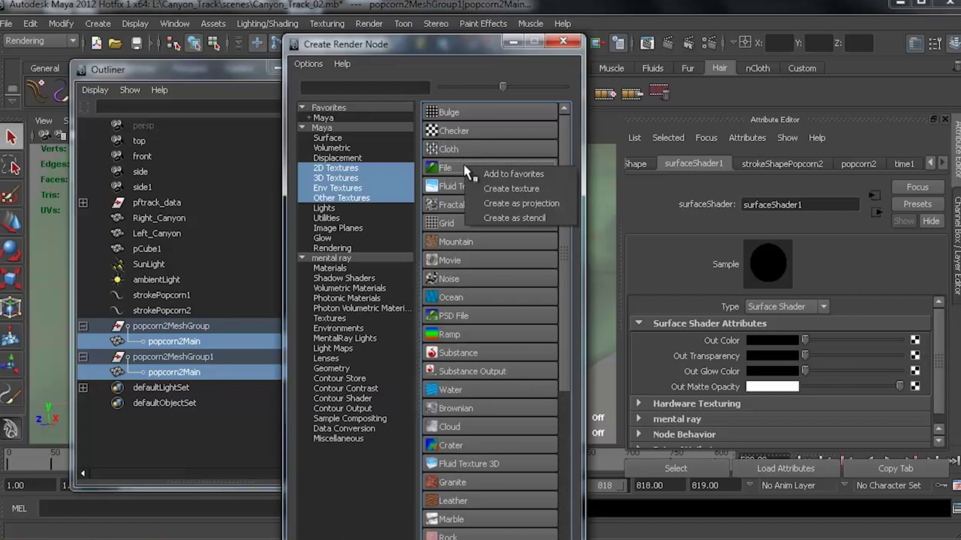
click(525, 204)
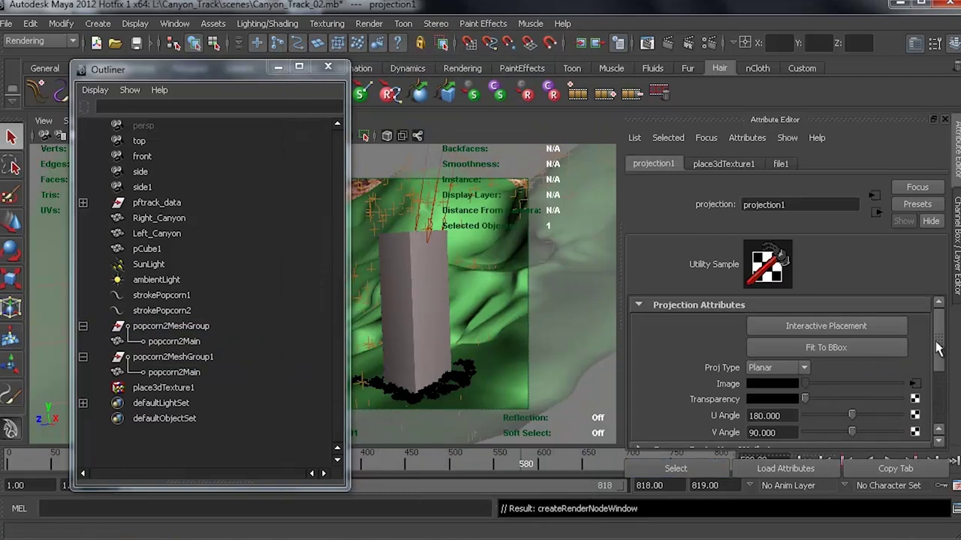
Step: Set the projection type to Perspective and link the projection to the PFTrackCamera_01Shape camera
click(775, 369)
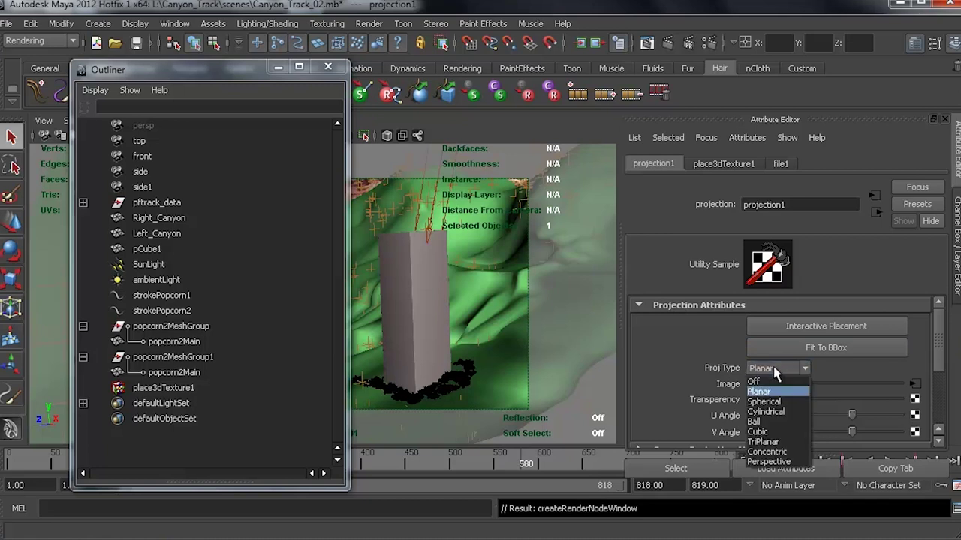
click(786, 463)
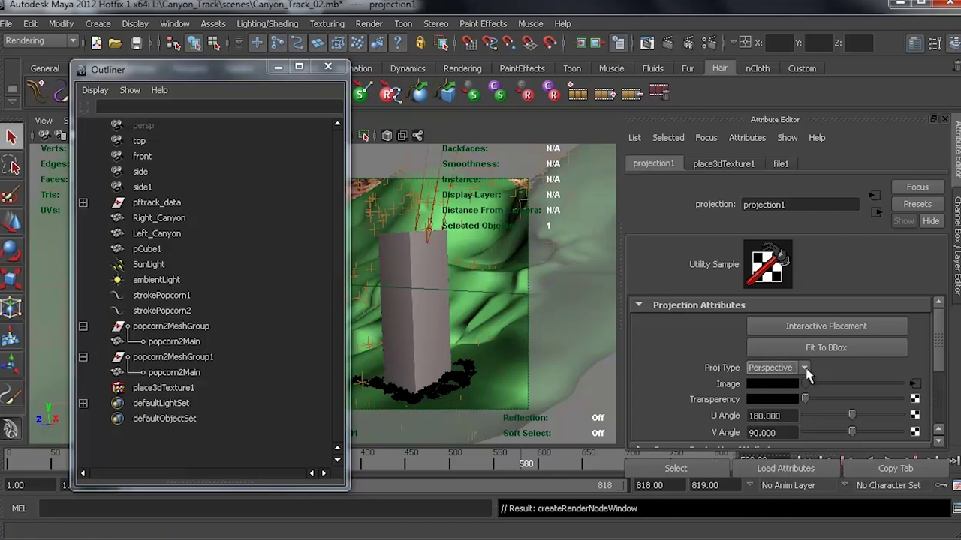
drag(940, 339, 945, 419)
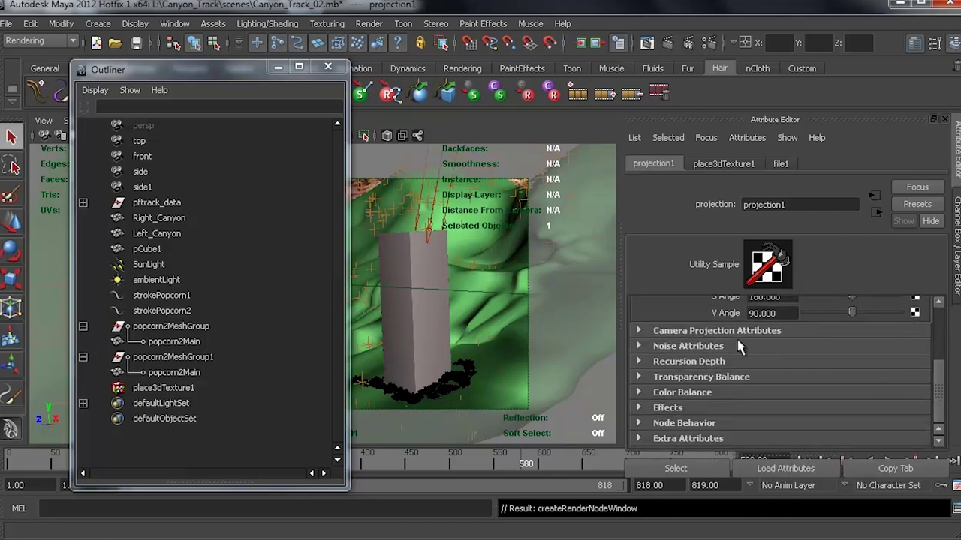
click(638, 331)
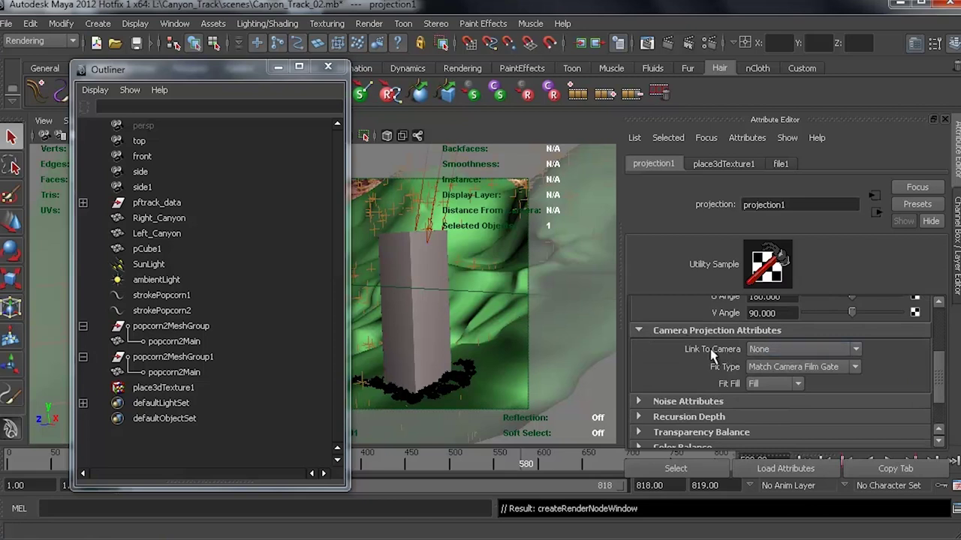
click(805, 350)
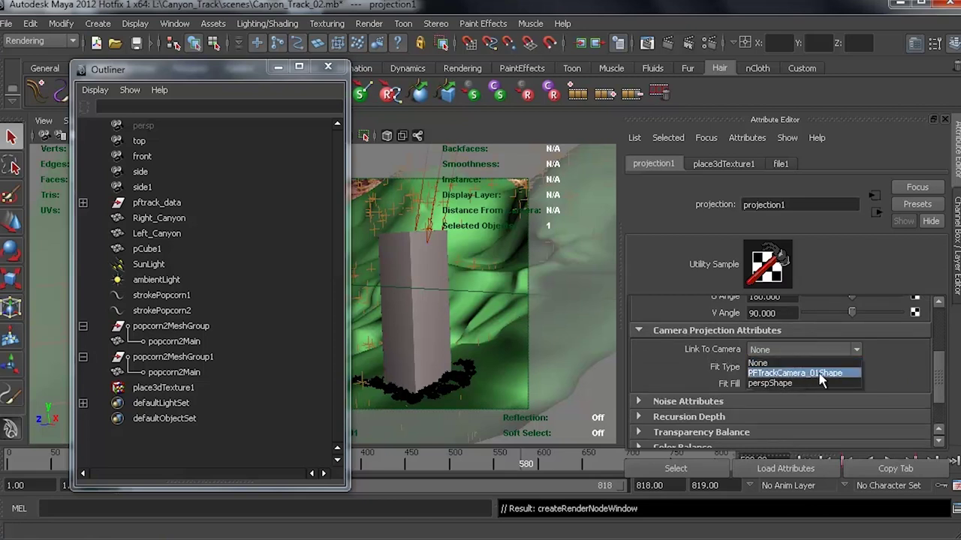
click(821, 374)
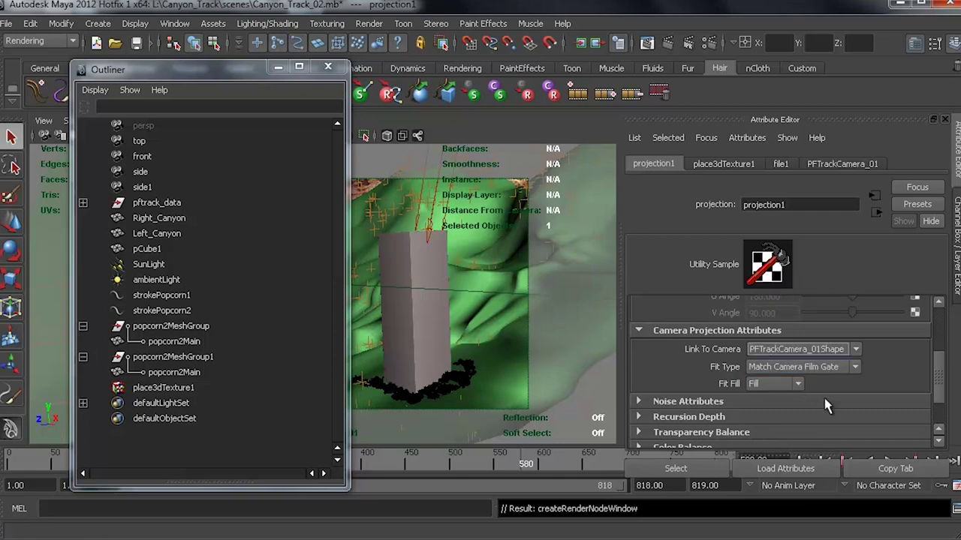
Step: Load Canyon 580.tif from the Tiff_Canyon folder as the projected image, set its filter type to Off and return to the projection node
drag(942, 389, 942, 331)
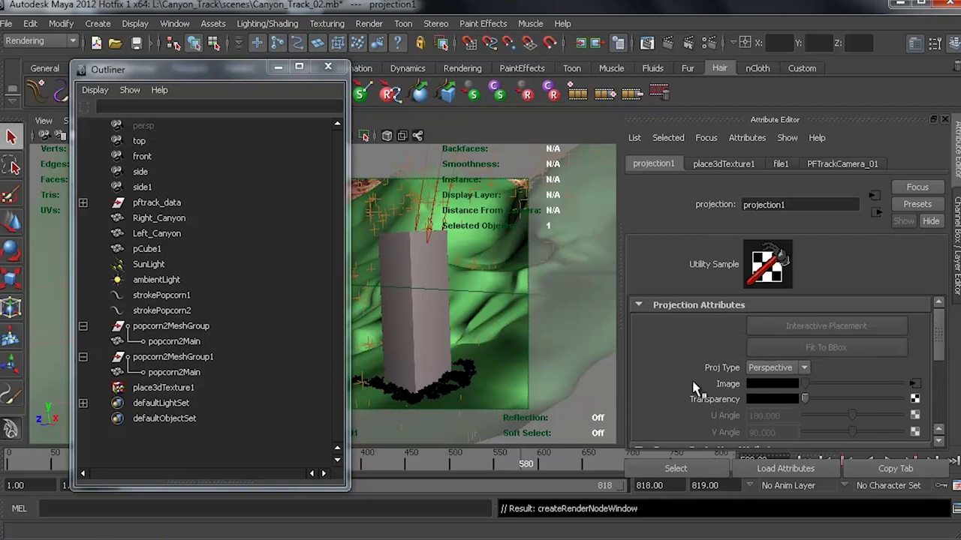
click(916, 383)
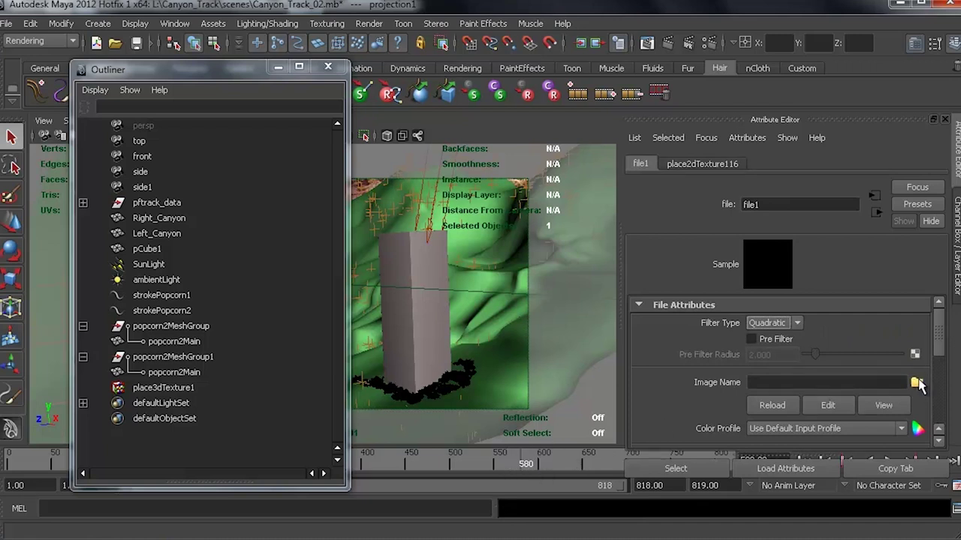
click(916, 382)
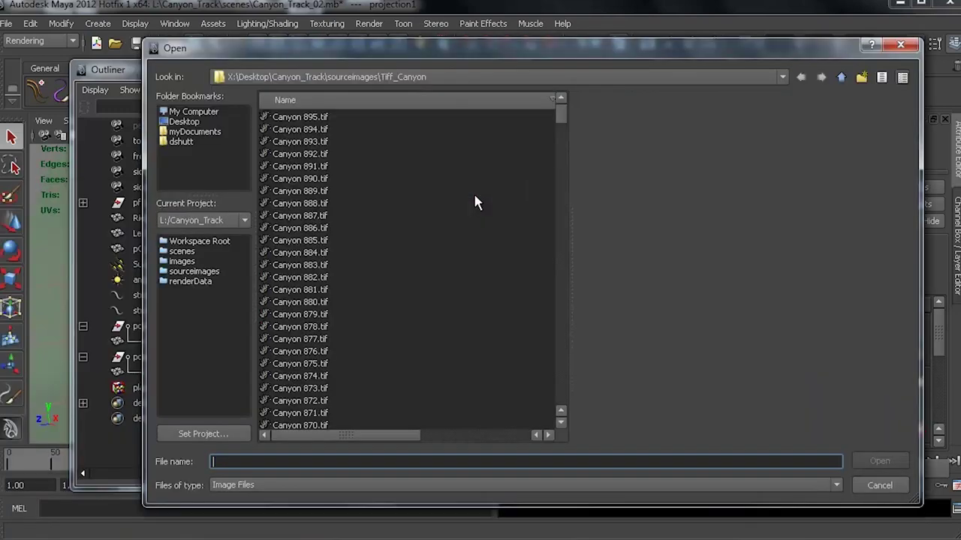
drag(497, 187, 473, 201)
drag(565, 113, 566, 218)
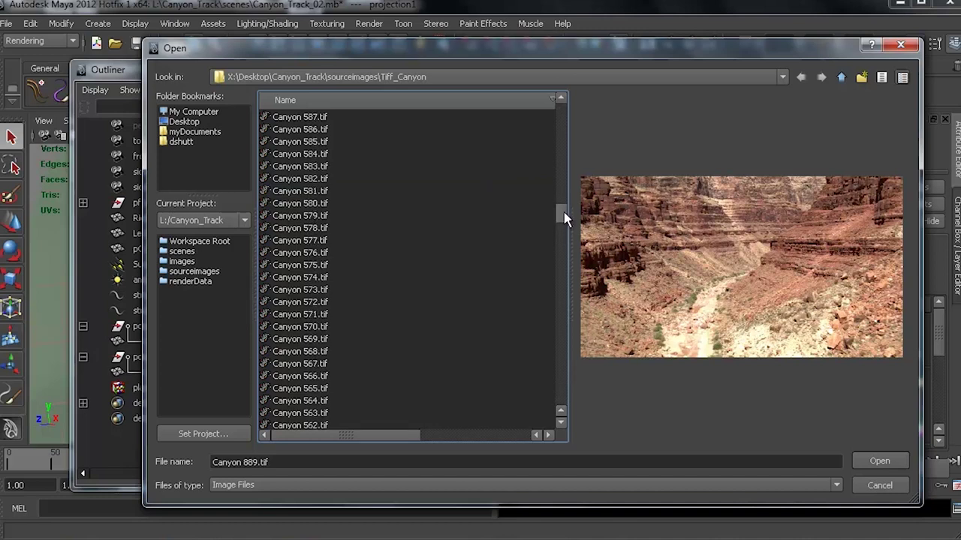
click(313, 204)
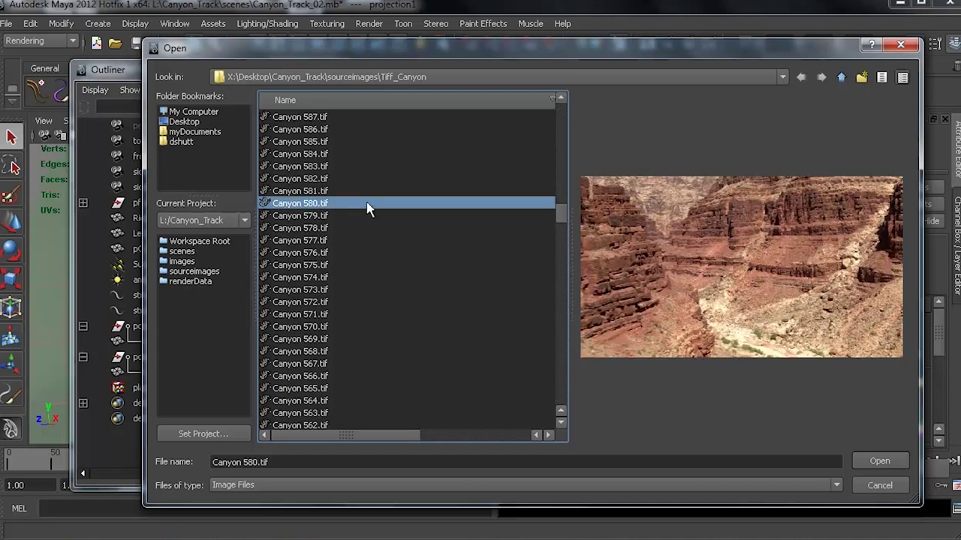
click(878, 461)
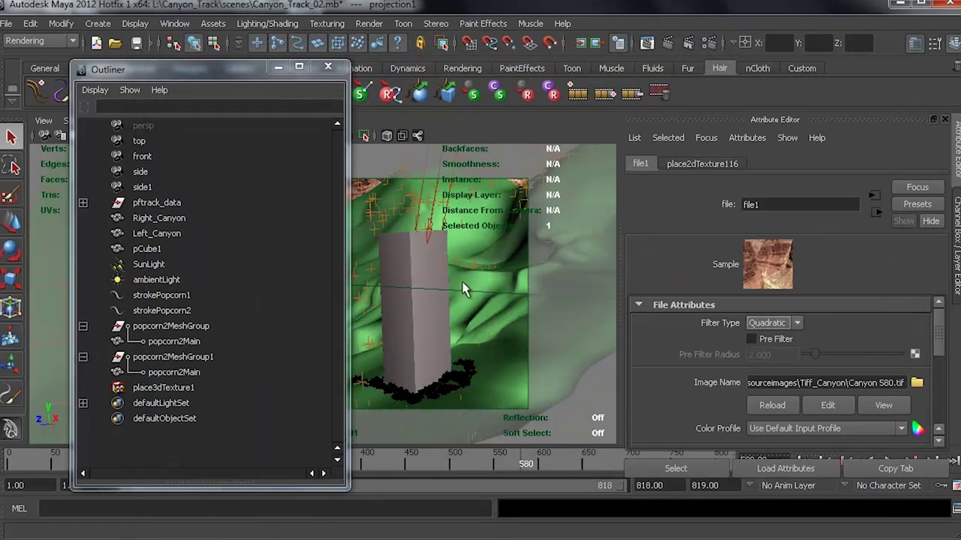
click(767, 324)
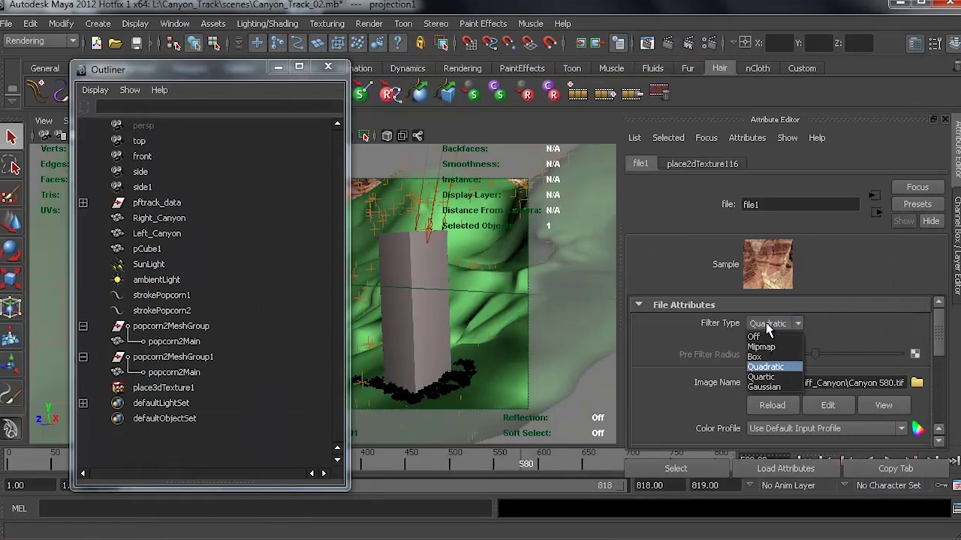
click(754, 337)
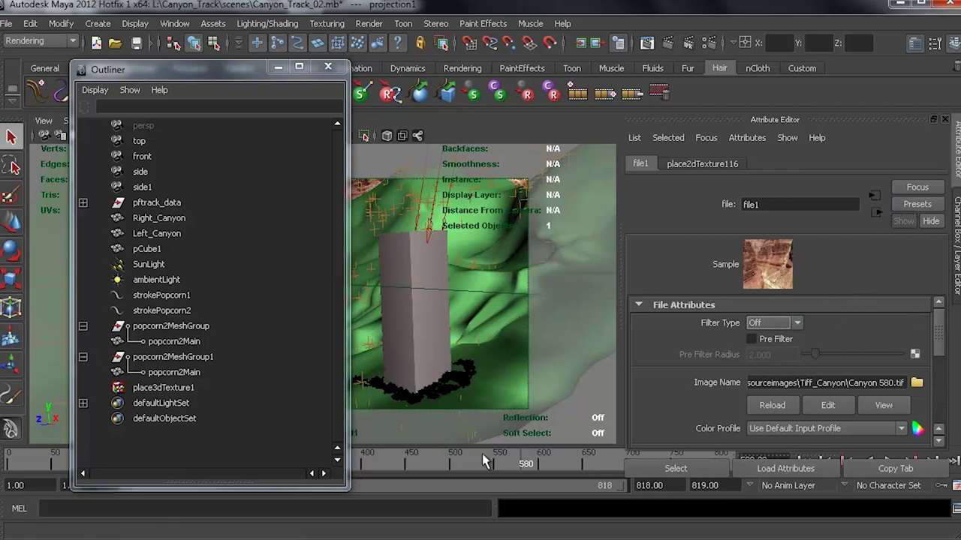
click(877, 213)
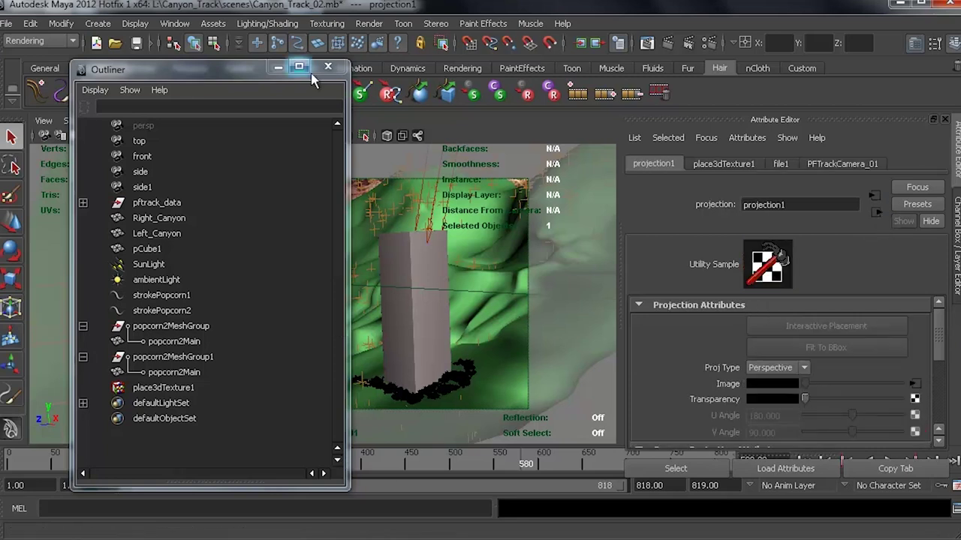
Step: Minimize the Outliner, open the Render View and render frame 580 to check the projected texture on the rocks
click(278, 67)
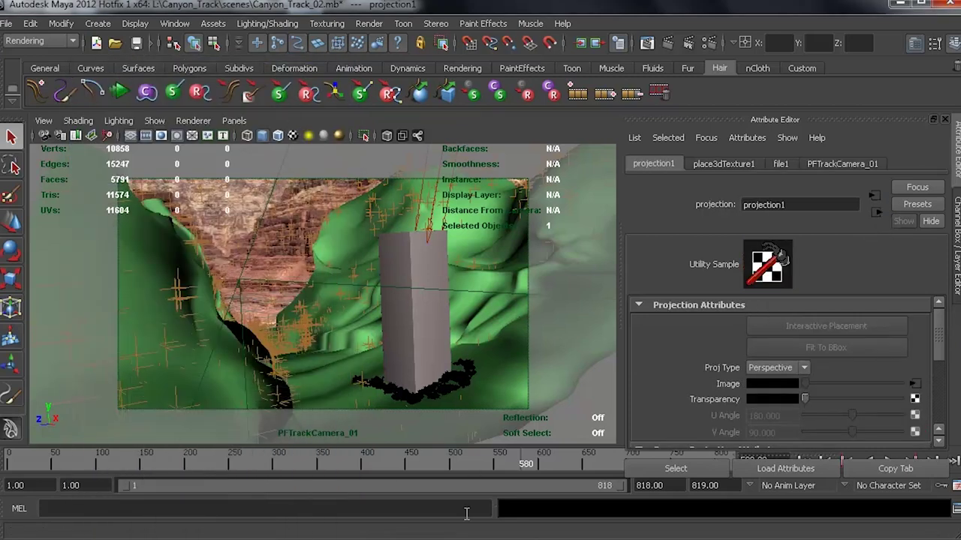
click(175, 23)
mouse_move(225, 60)
click(417, 68)
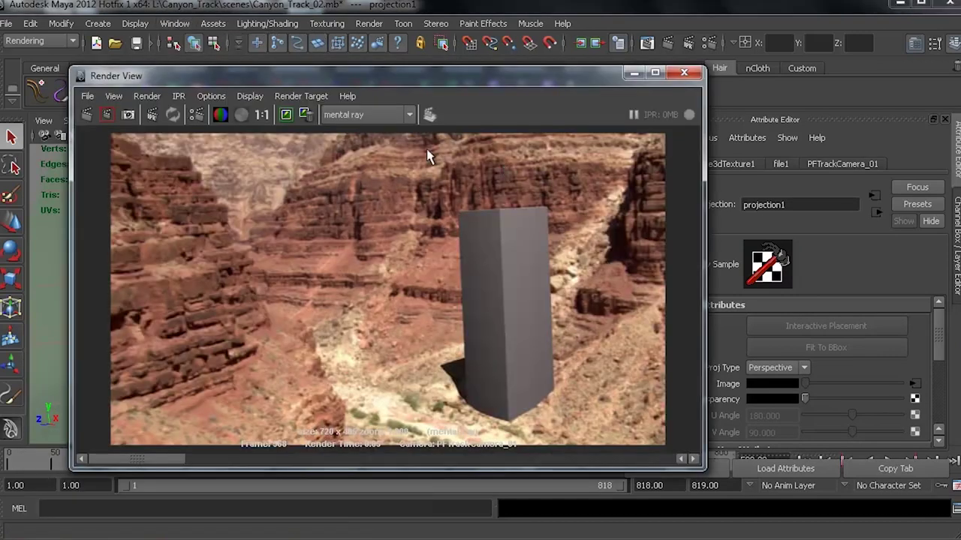
click(286, 115)
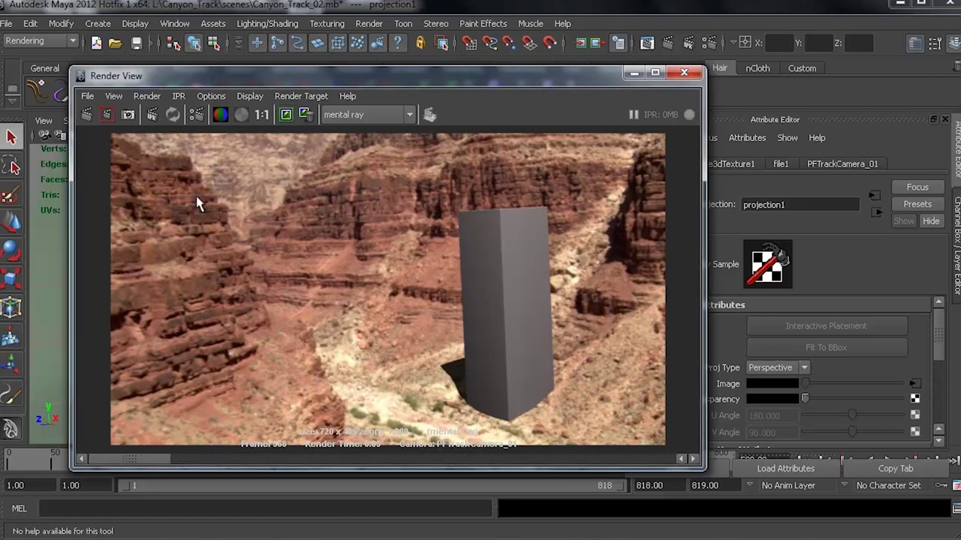
click(87, 115)
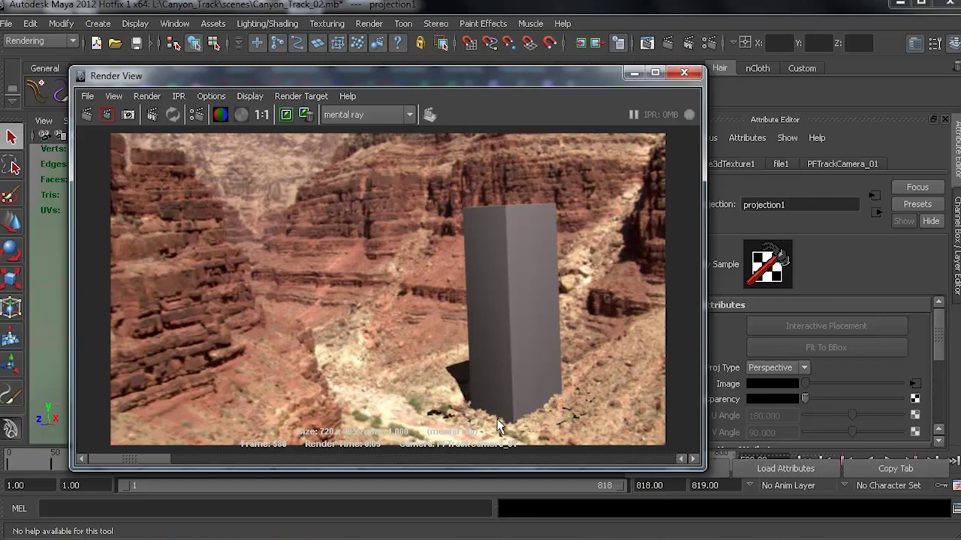
Step: Select the popcorn2MeshGroup1 rock mesh at the box's base and set the popcorn2 brush's Tube Width 1 to 0.019
drag(495, 82, 151, 75)
click(455, 370)
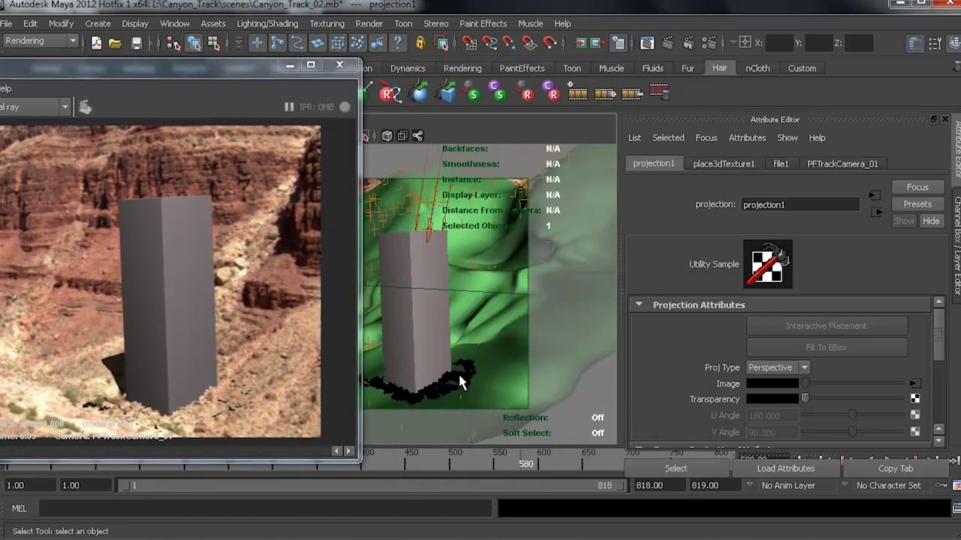
click(459, 376)
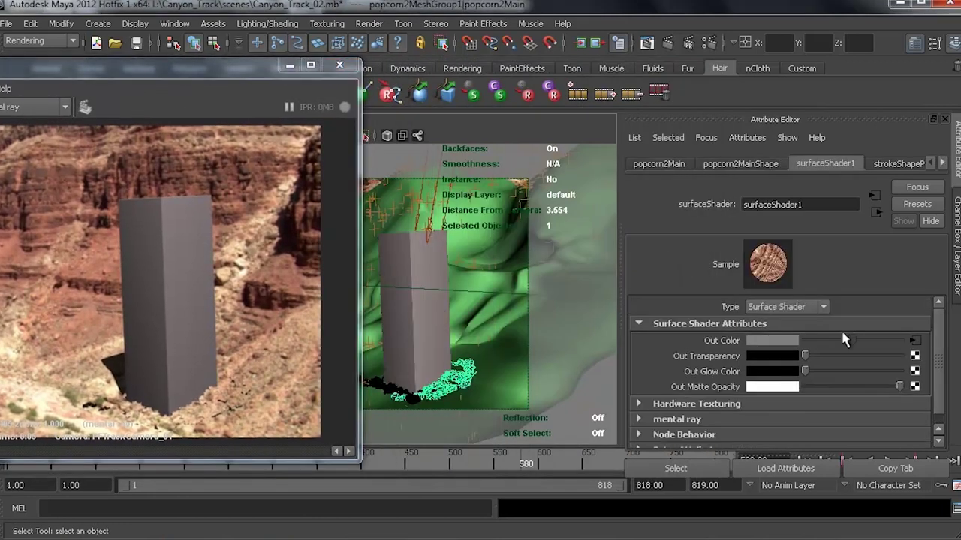
click(893, 164)
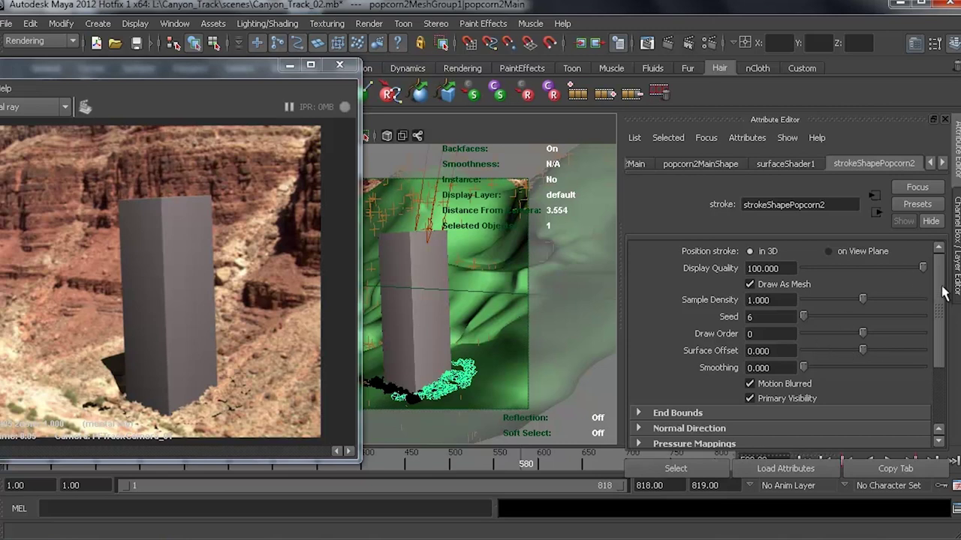
drag(944, 293, 941, 389)
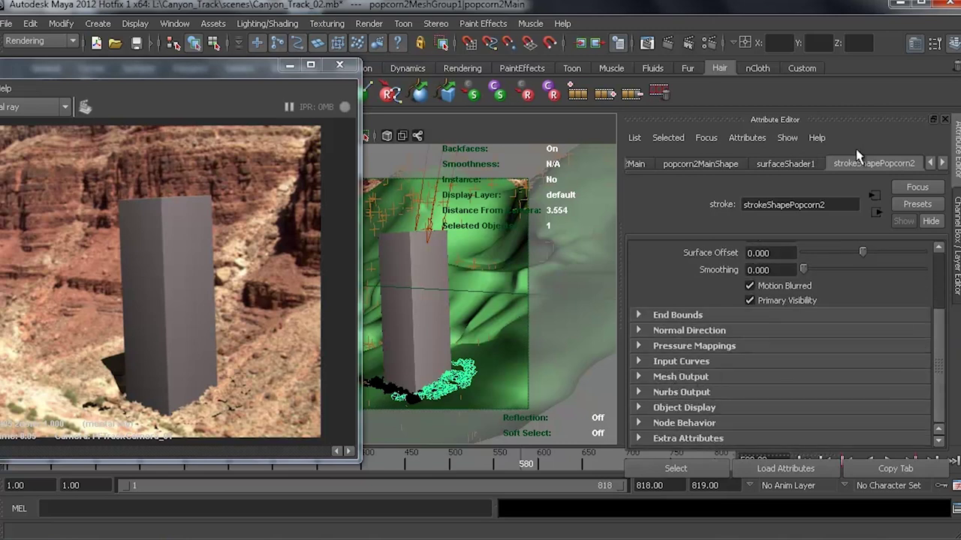
click(785, 163)
click(942, 163)
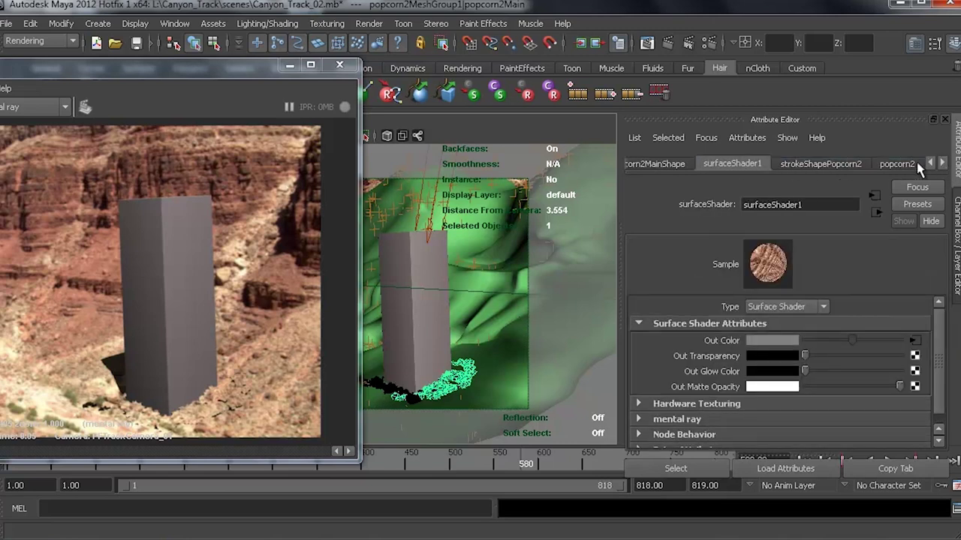
click(894, 164)
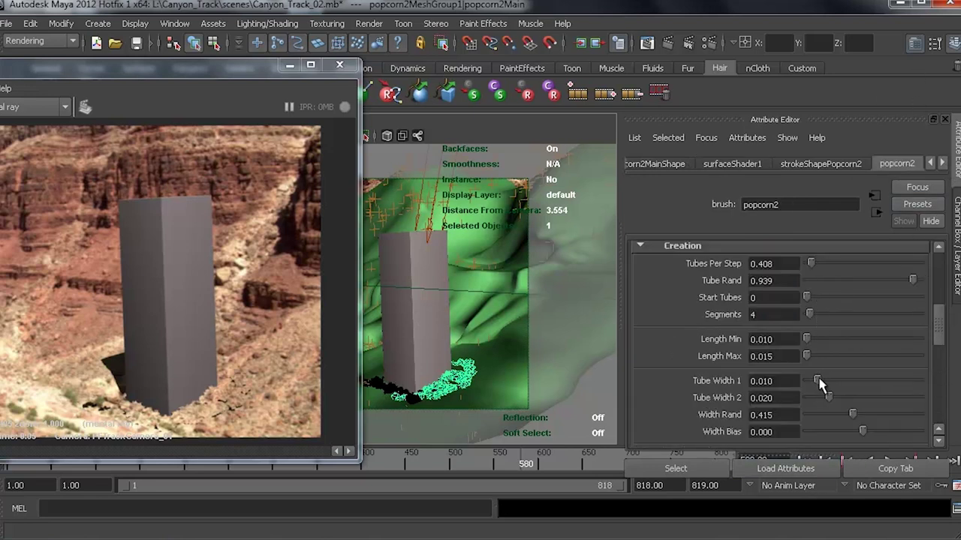
drag(820, 382, 832, 380)
drag(835, 385, 828, 382)
Step: Render frame 580 again to examine the widened rocks around the box's base
drag(81, 64, 494, 54)
click(156, 94)
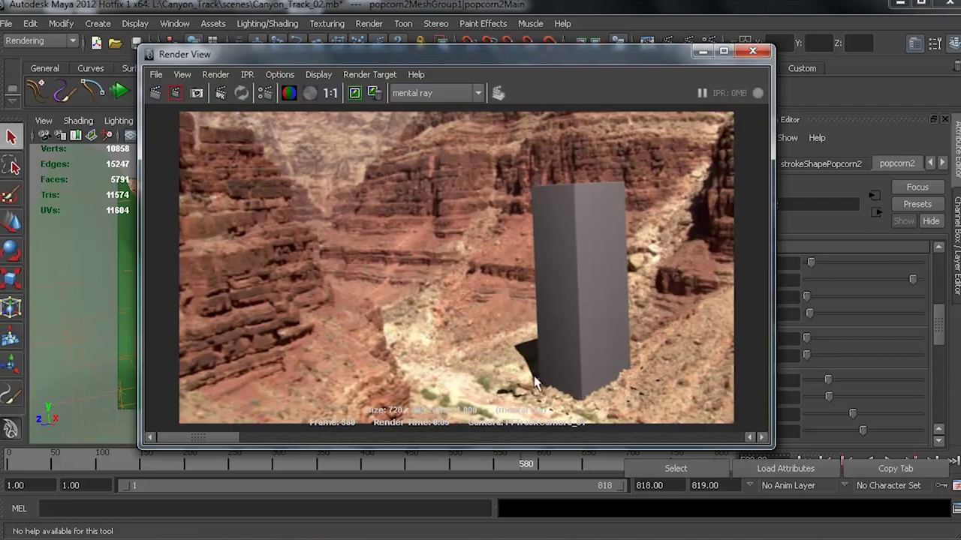
drag(612, 57, 500, 31)
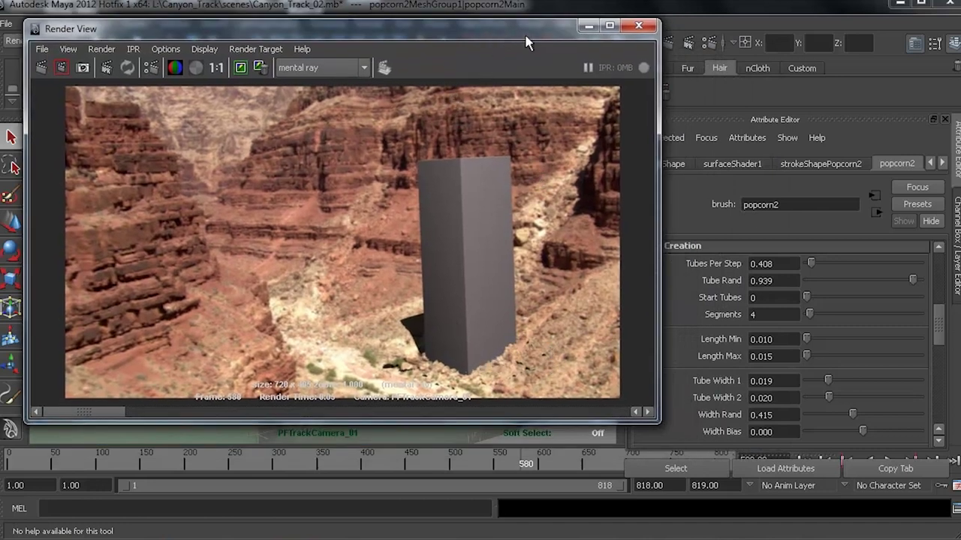
Step: Minimize the Render View, scrub the timeline to frame 441 and render that frame to check the rocks from farther away
click(587, 27)
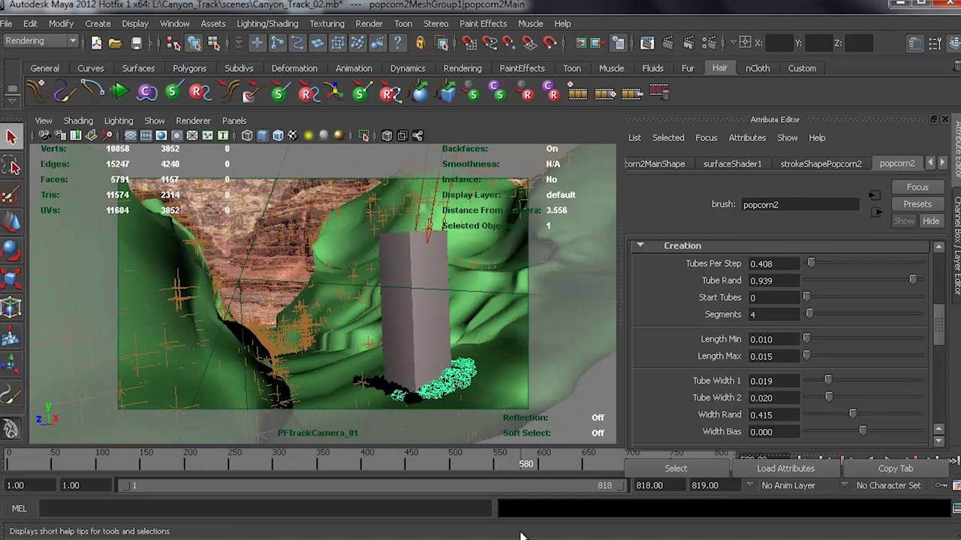
drag(481, 474, 404, 463)
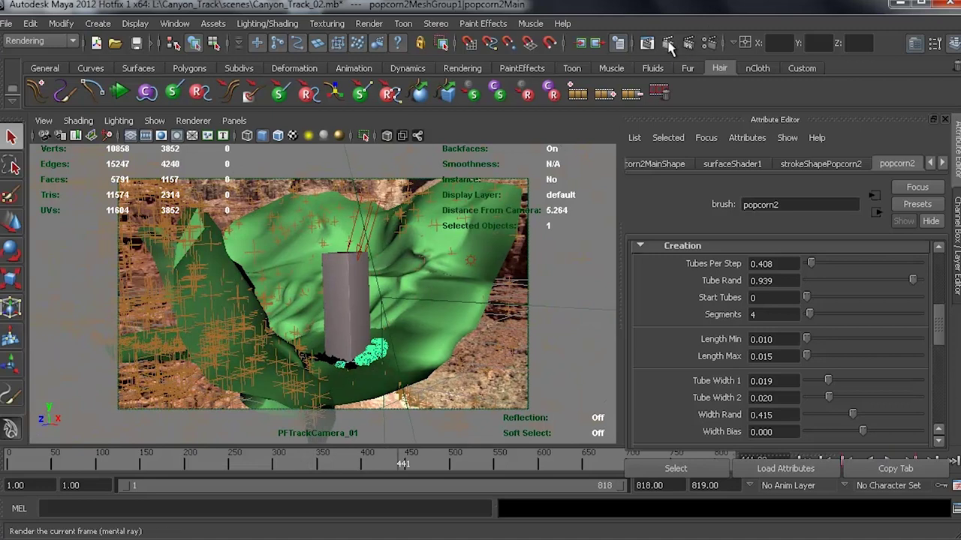
click(580, 43)
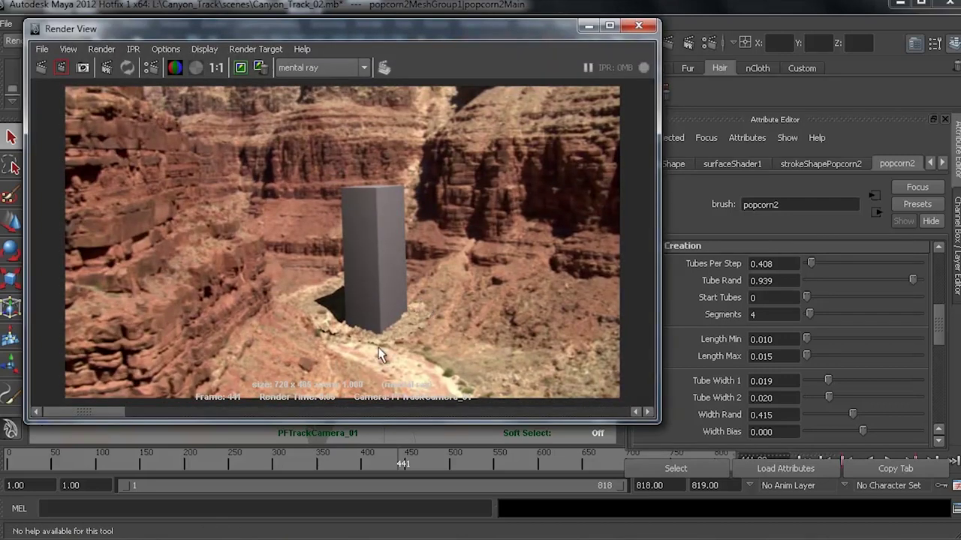
Step: Minimize the Render View, move the timeline to frame 580 and duplicate the PFTrackCamera_01 camera at that frame
click(588, 27)
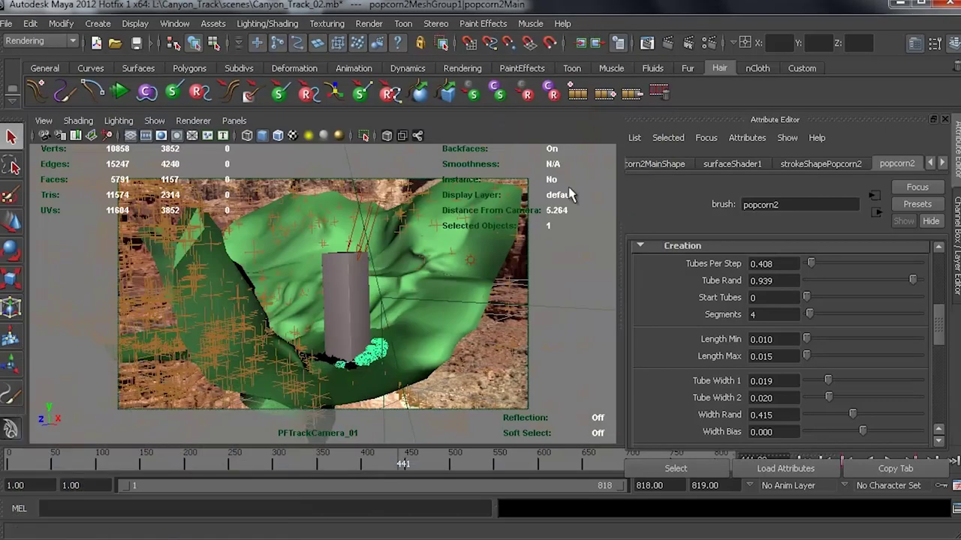
drag(405, 466, 524, 479)
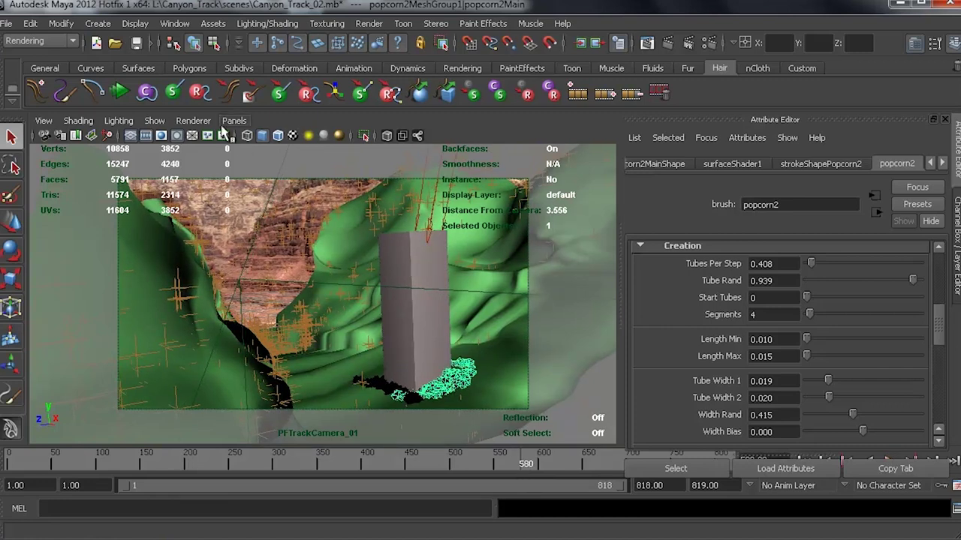
click(40, 122)
click(60, 144)
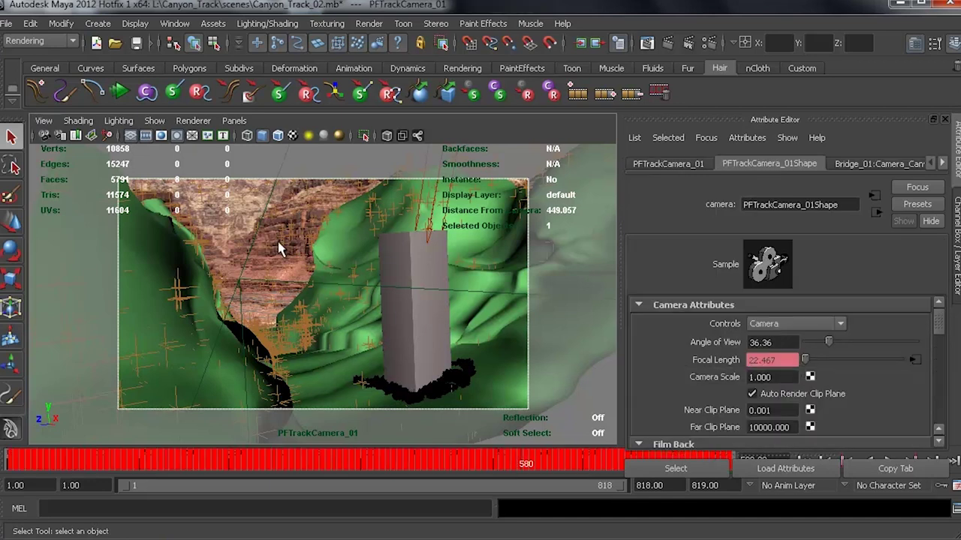
key(ctrl+d)
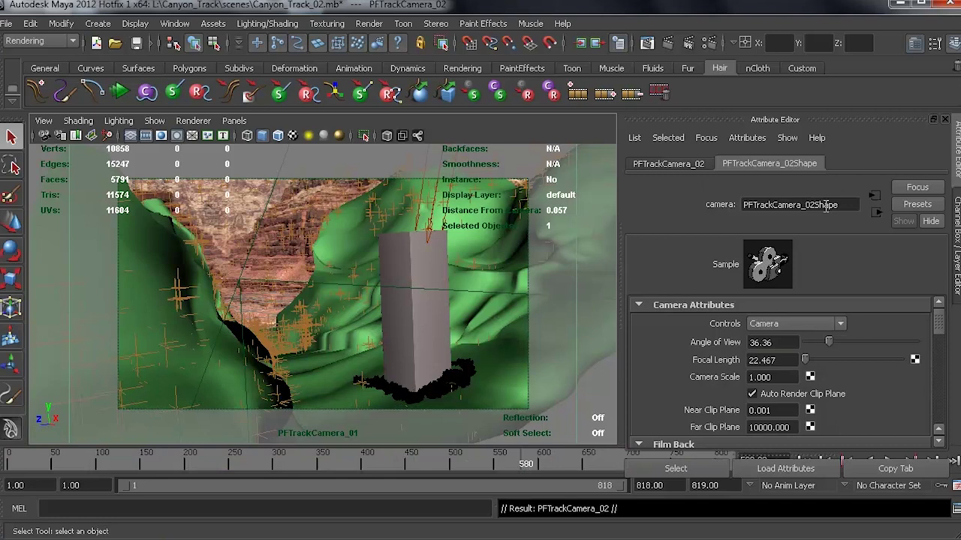
Step: Rename the duplicated camera's transform as Projection_Cam
click(676, 164)
drag(840, 205, 718, 199)
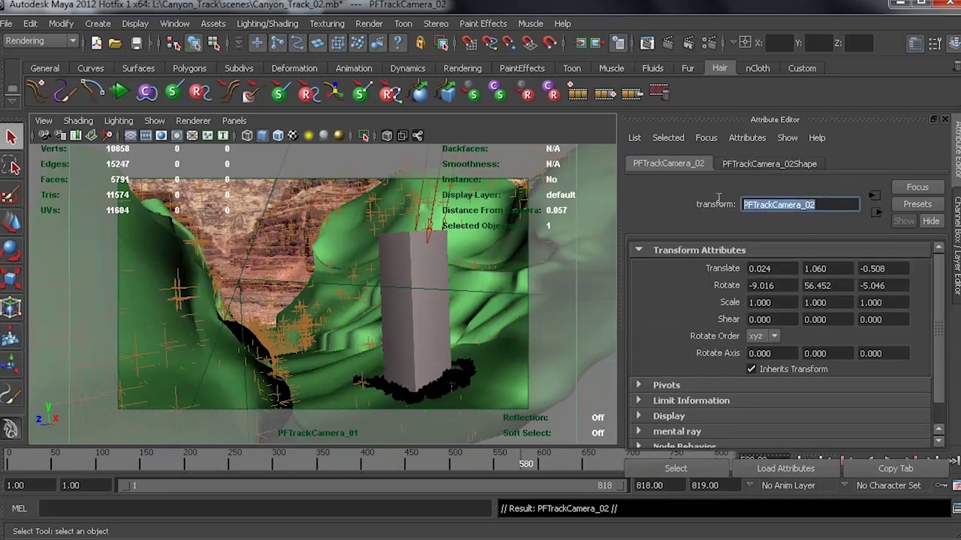
text(Projection_Cam)
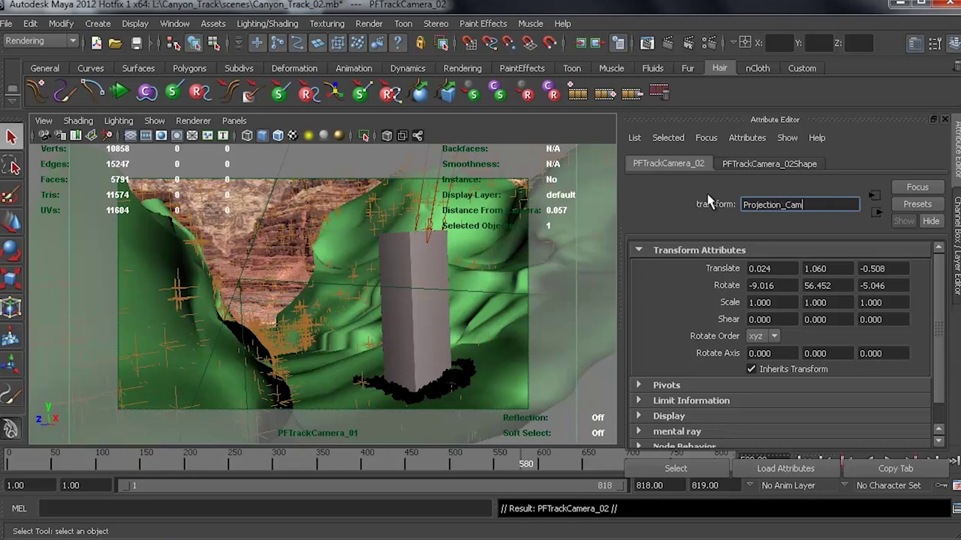
key(Return)
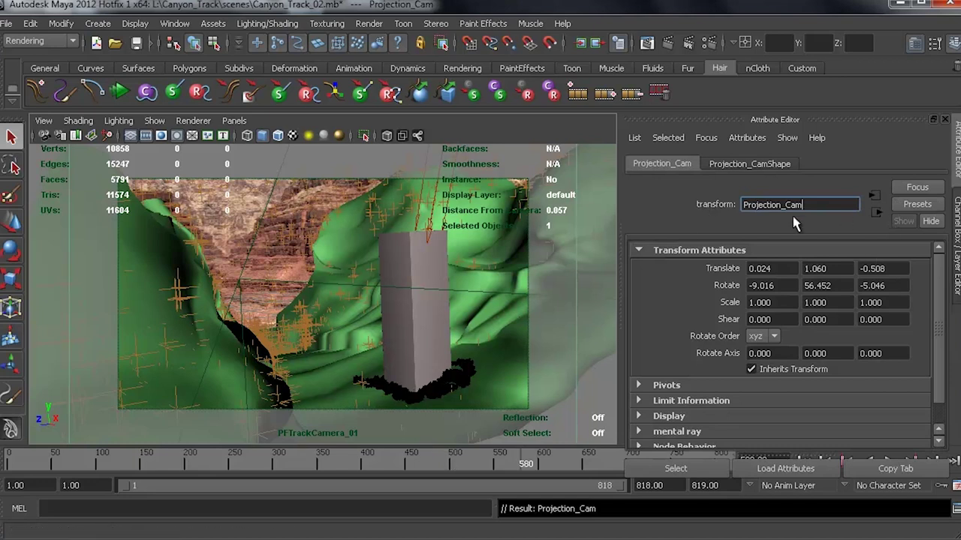
Step: Link the projection1 texture of the popcorn2 rock mesh's surfaceShader1 to the Projection_CamShape camera
click(468, 375)
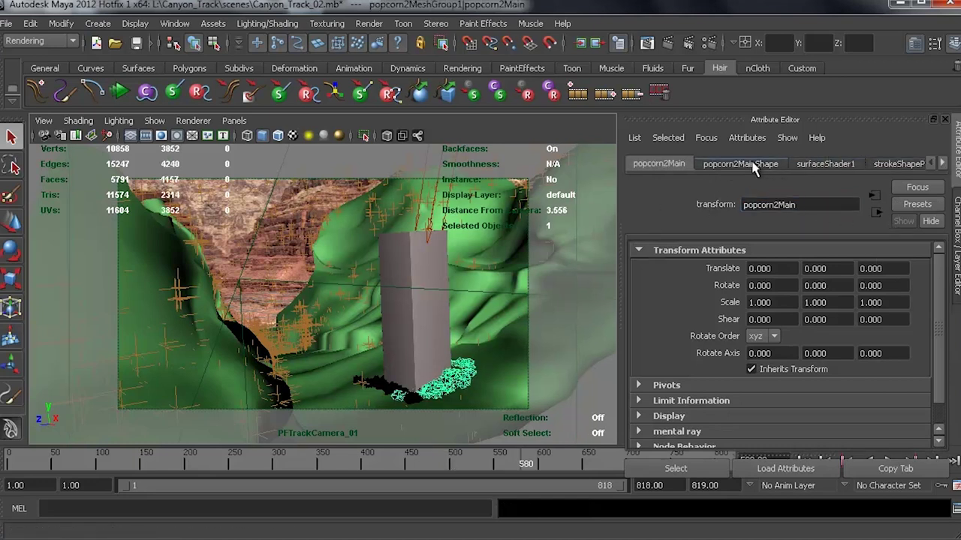
click(828, 164)
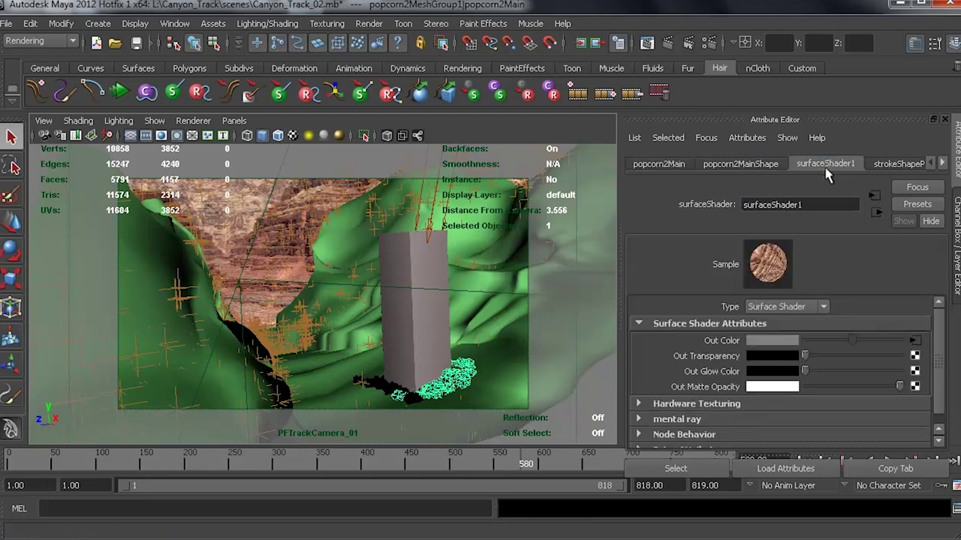
click(913, 342)
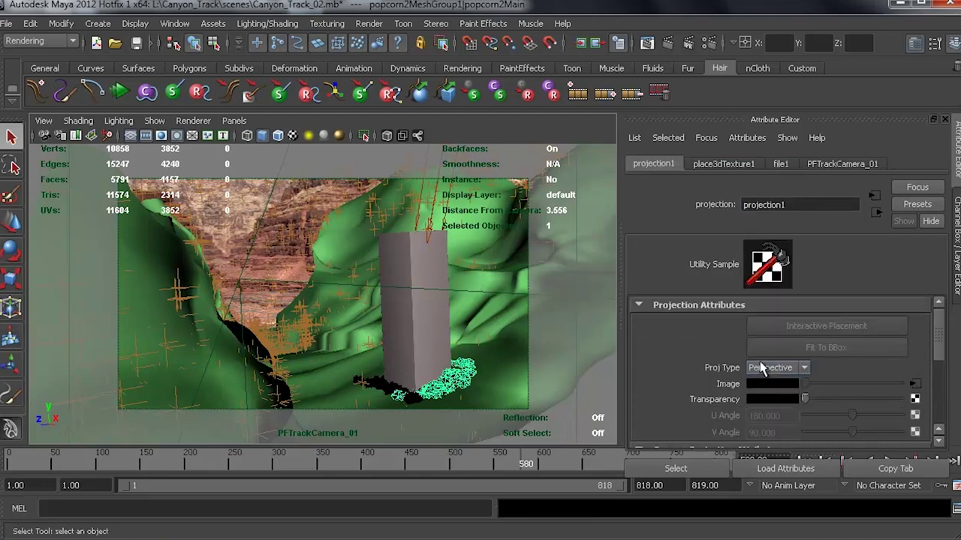
scroll(947, 347, down, 3)
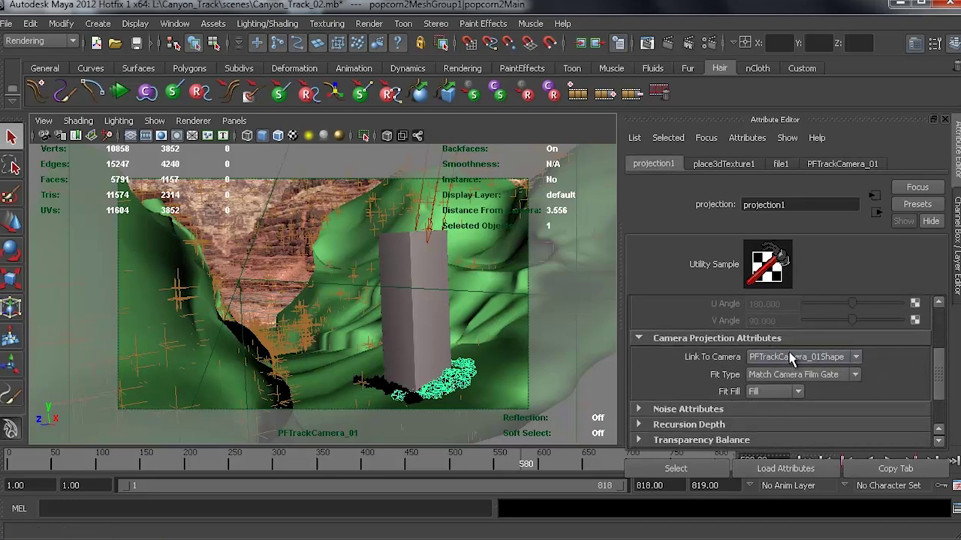
click(824, 359)
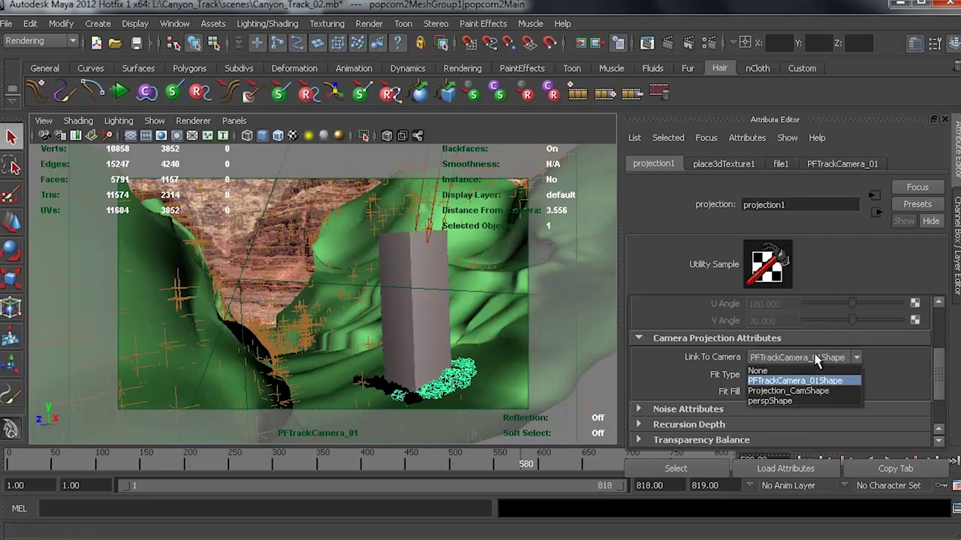
click(785, 391)
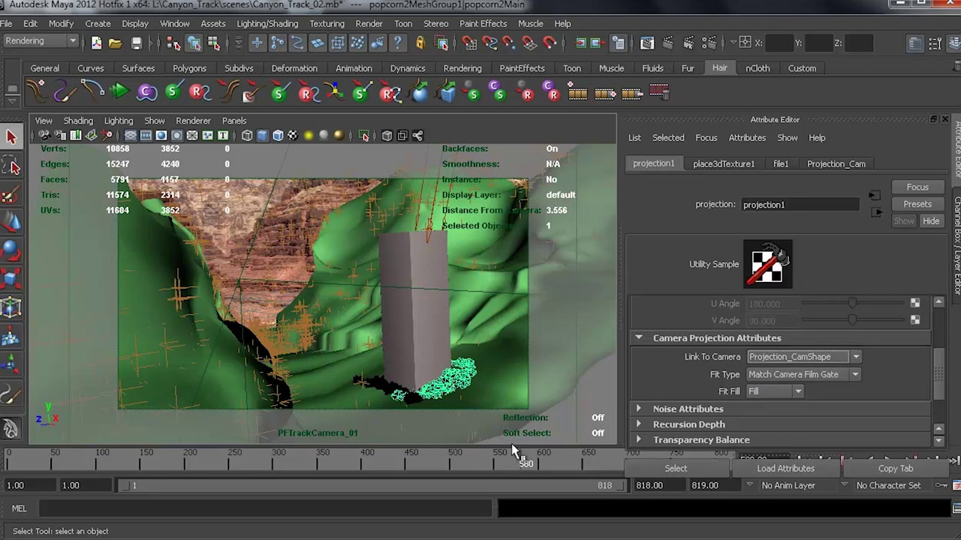
Step: Scrub to frame 411, render it to check the rocks' projection from the new camera, and minimize the Render View
drag(490, 459, 374, 463)
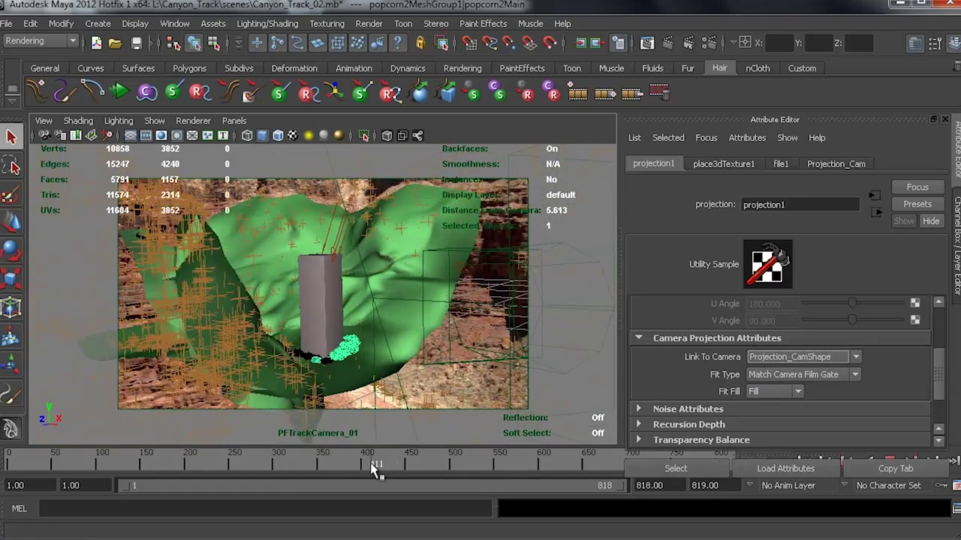
click(174, 24)
mouse_move(207, 66)
click(361, 67)
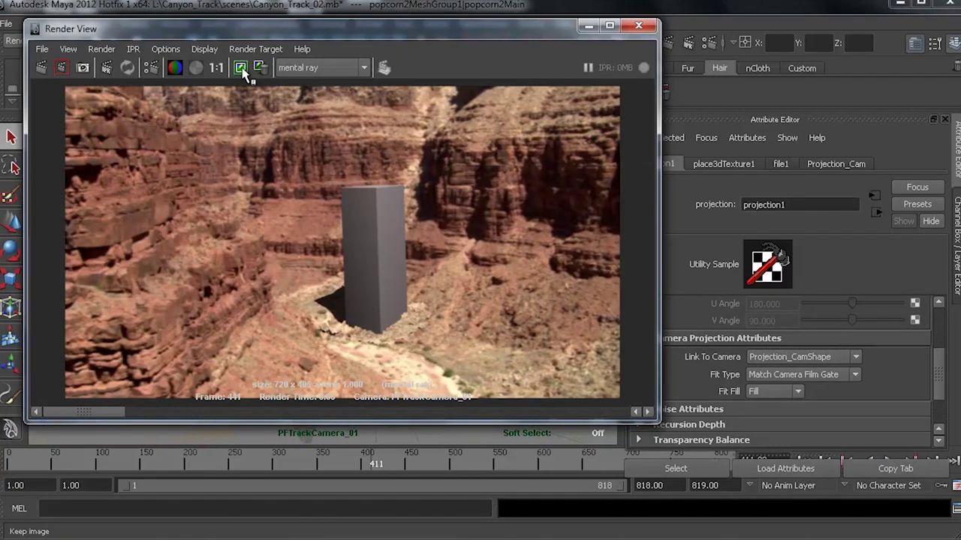
click(41, 67)
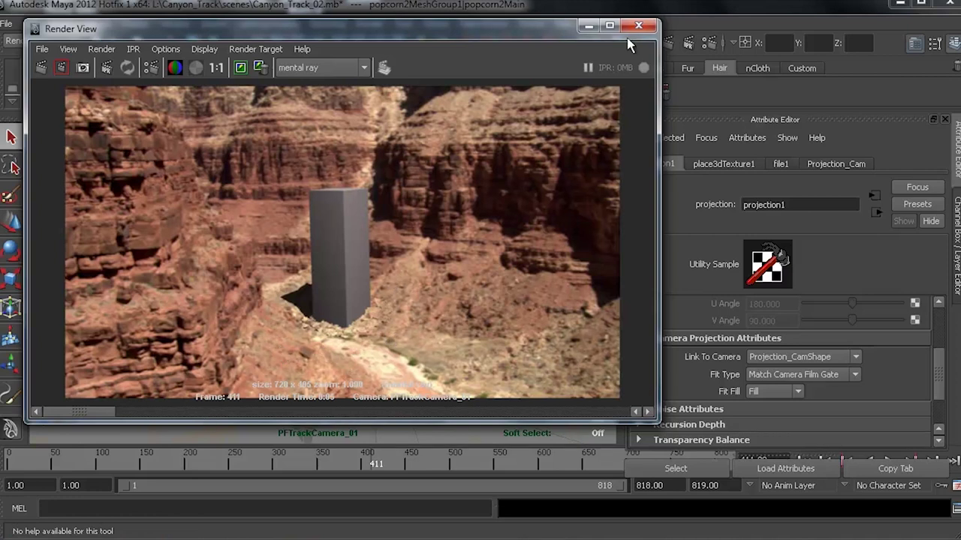
click(589, 27)
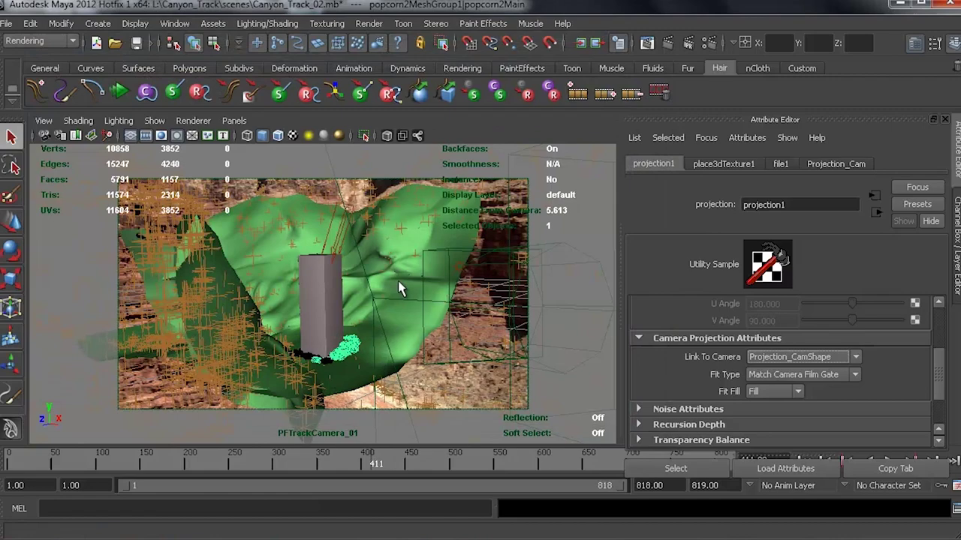